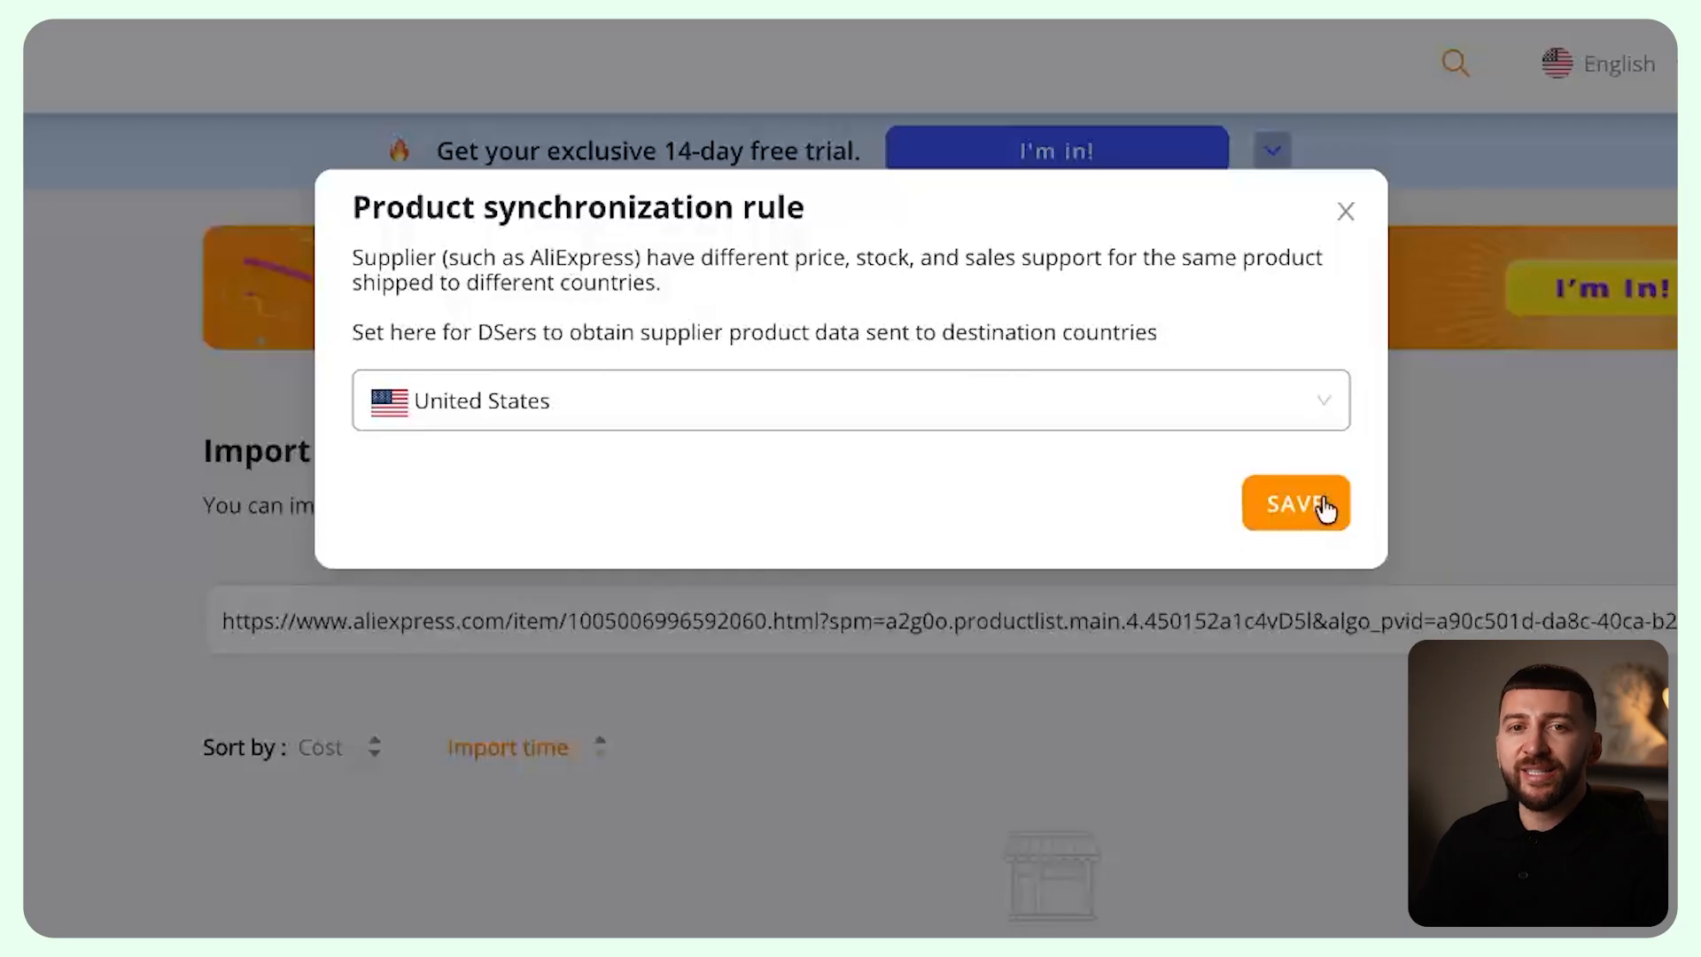
Import the AliExpress product link with United States as the synchronization destination and English as the import language.
left_click(1290, 502)
left_click(1629, 448)
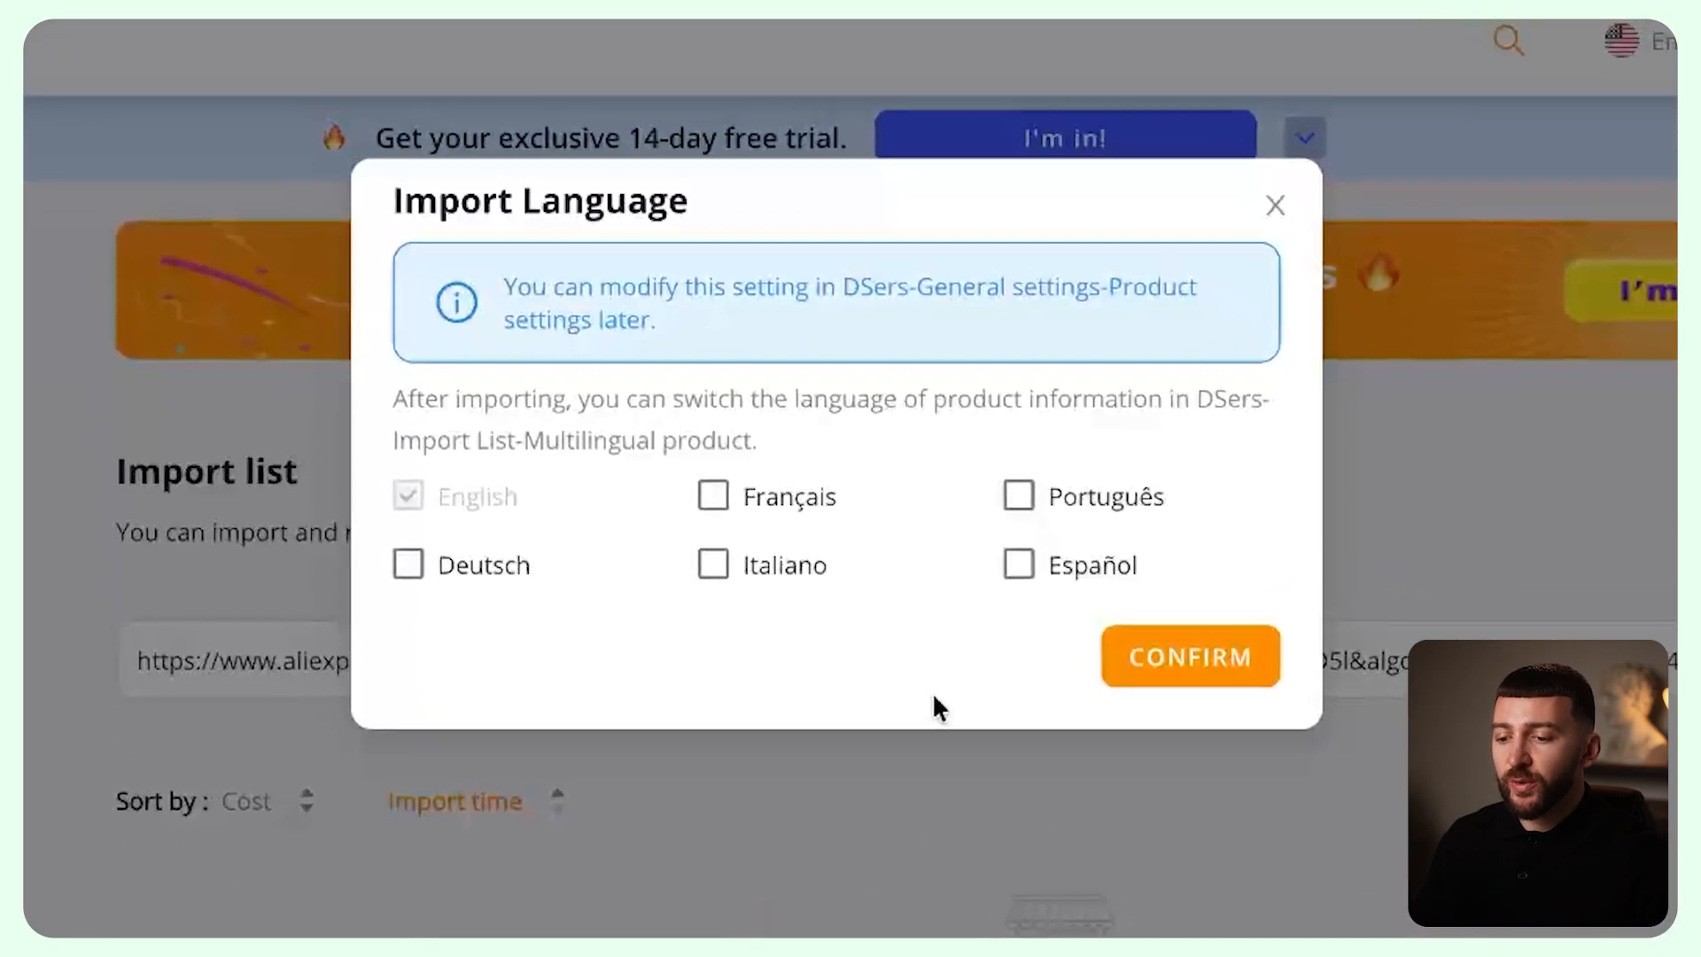
left_click(1164, 698)
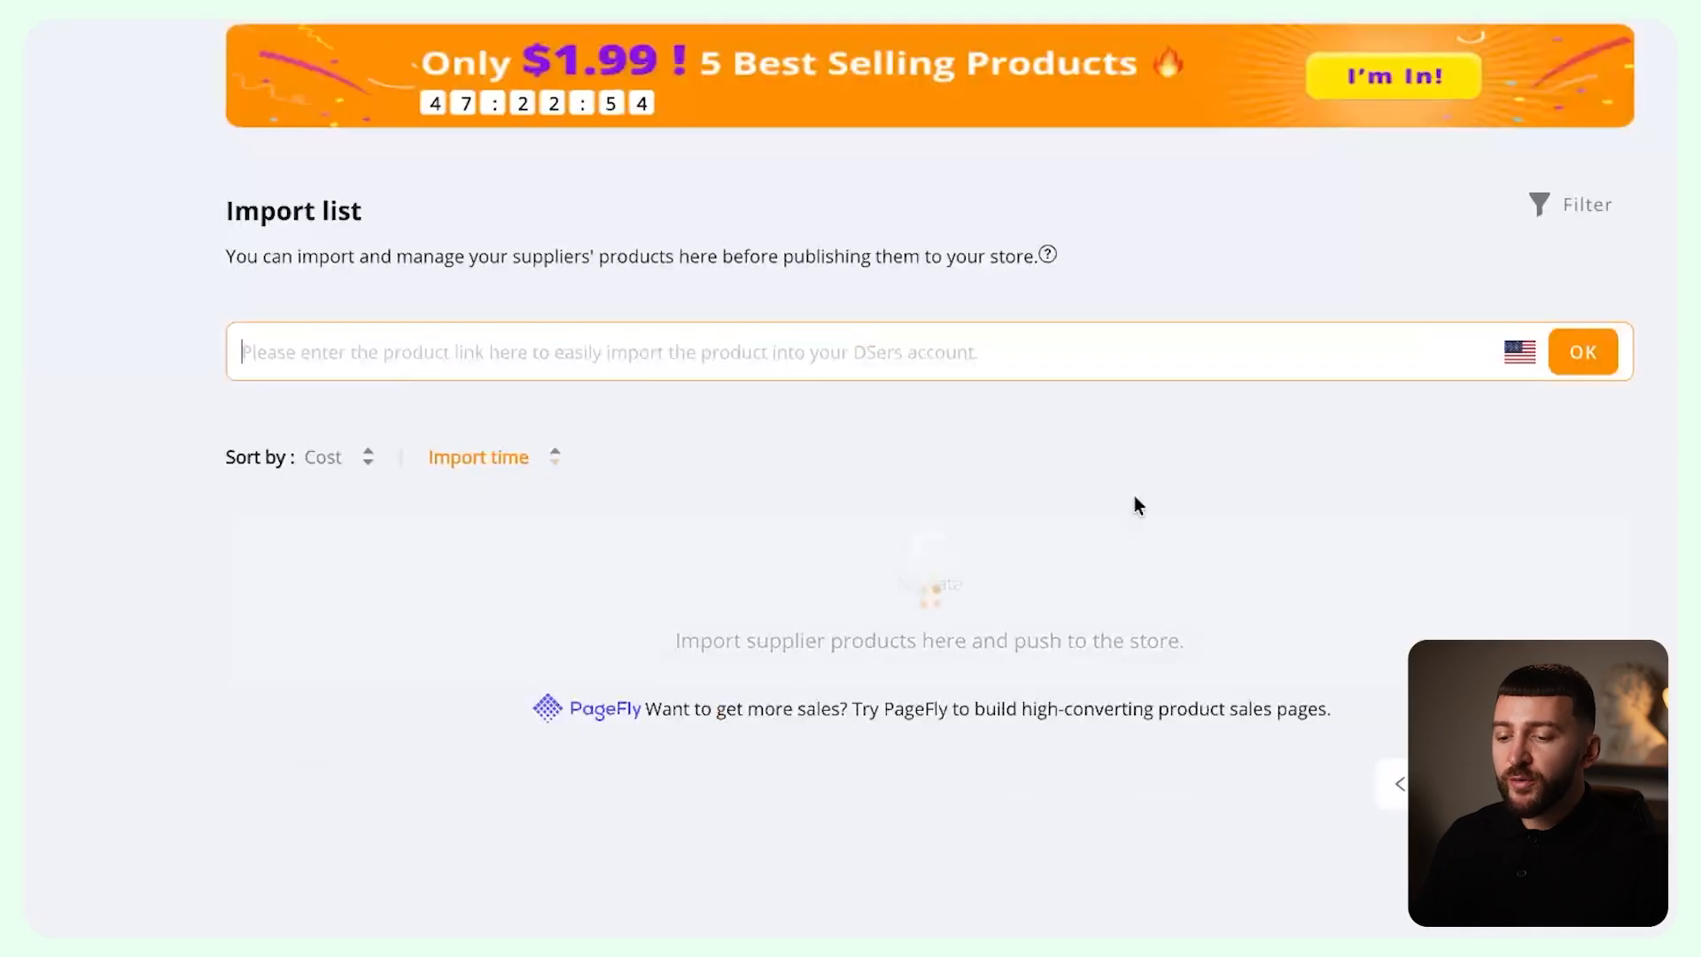
scroll(688, 656, "down", 5)
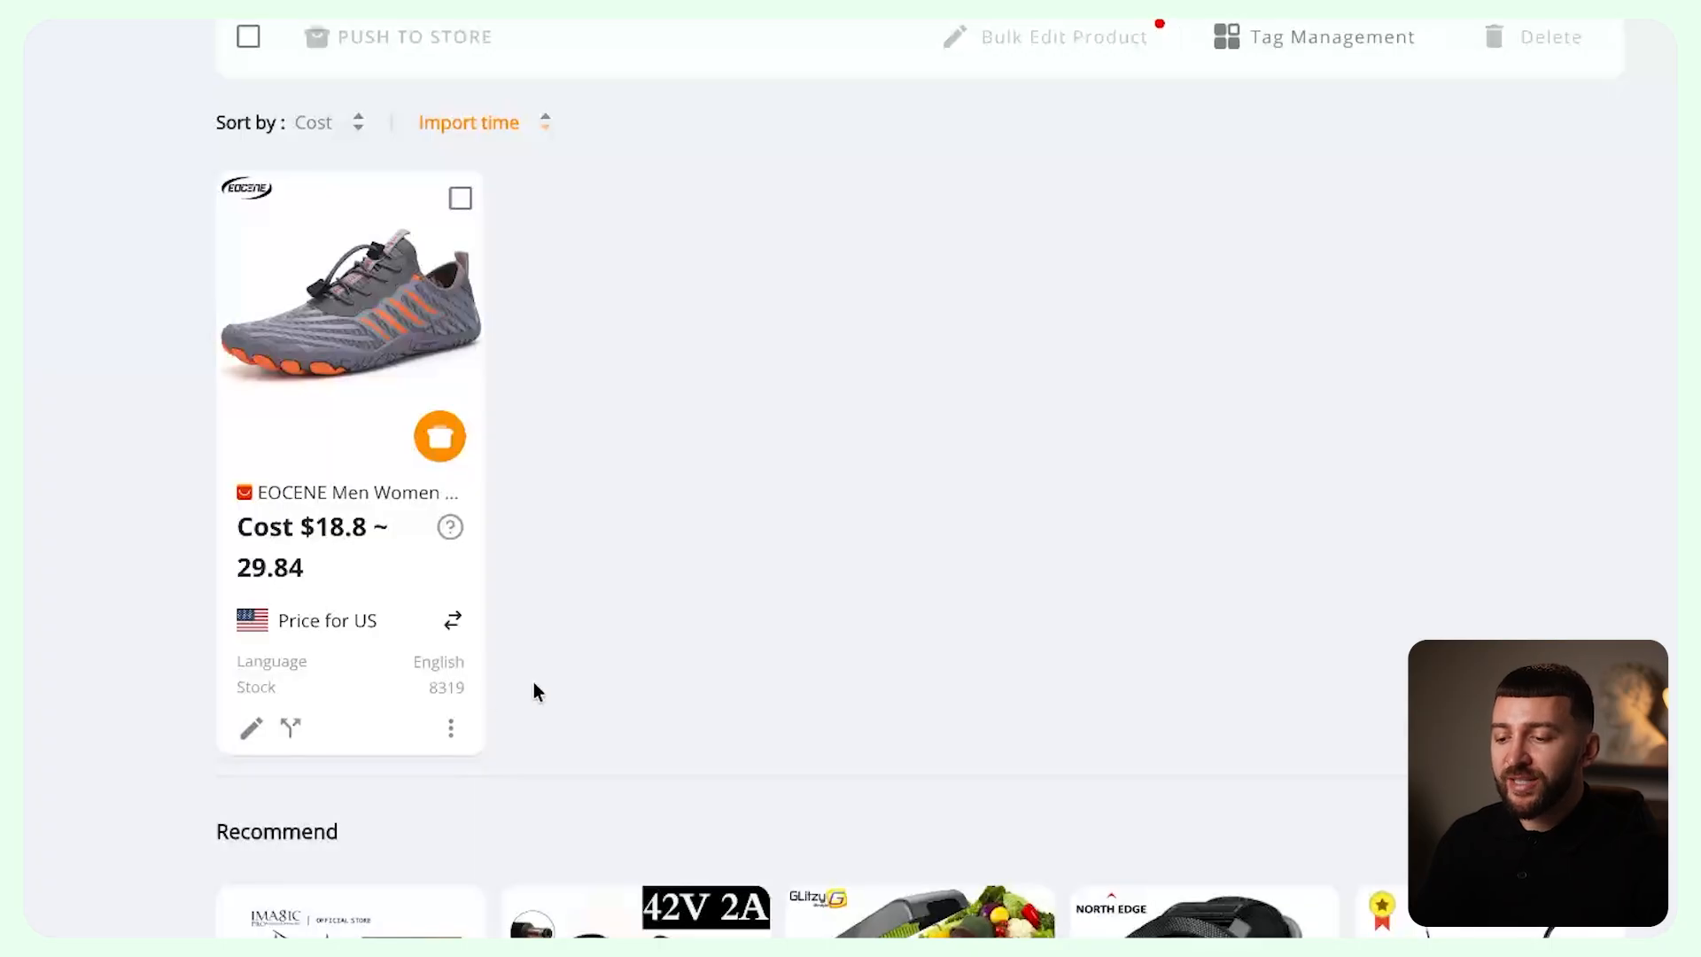
Open the imported EOCENE shoe for editing, dismiss the AI promotion and show its variants.
left_click(251, 729)
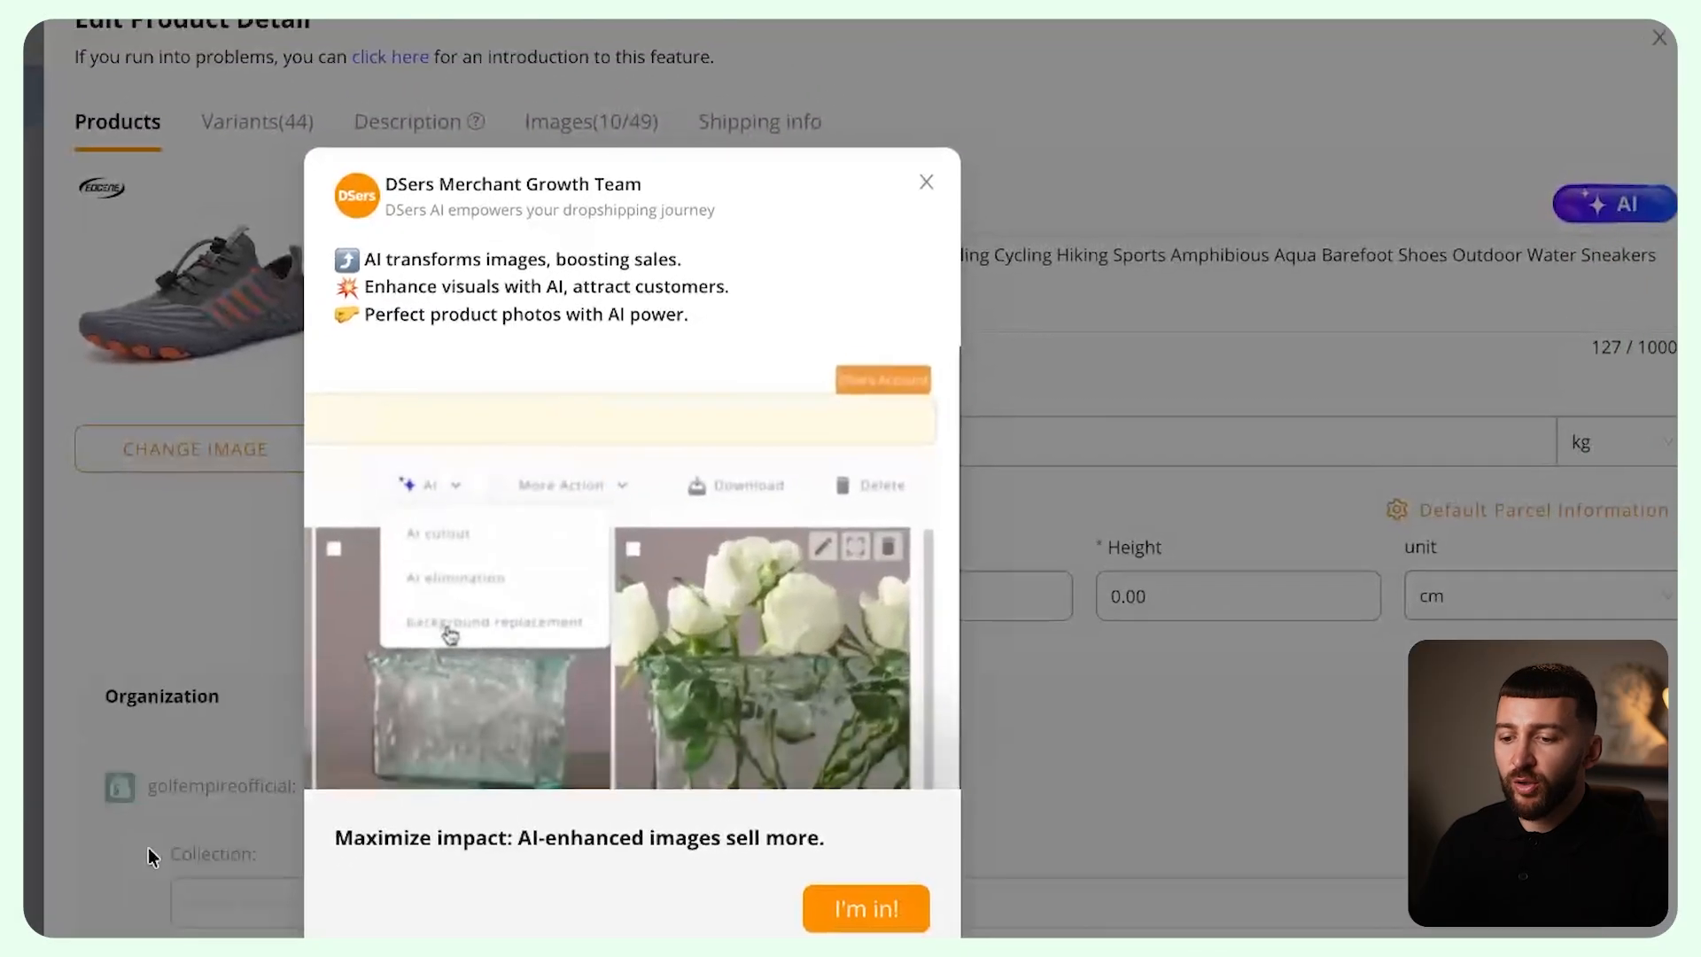
left_click(1022, 85)
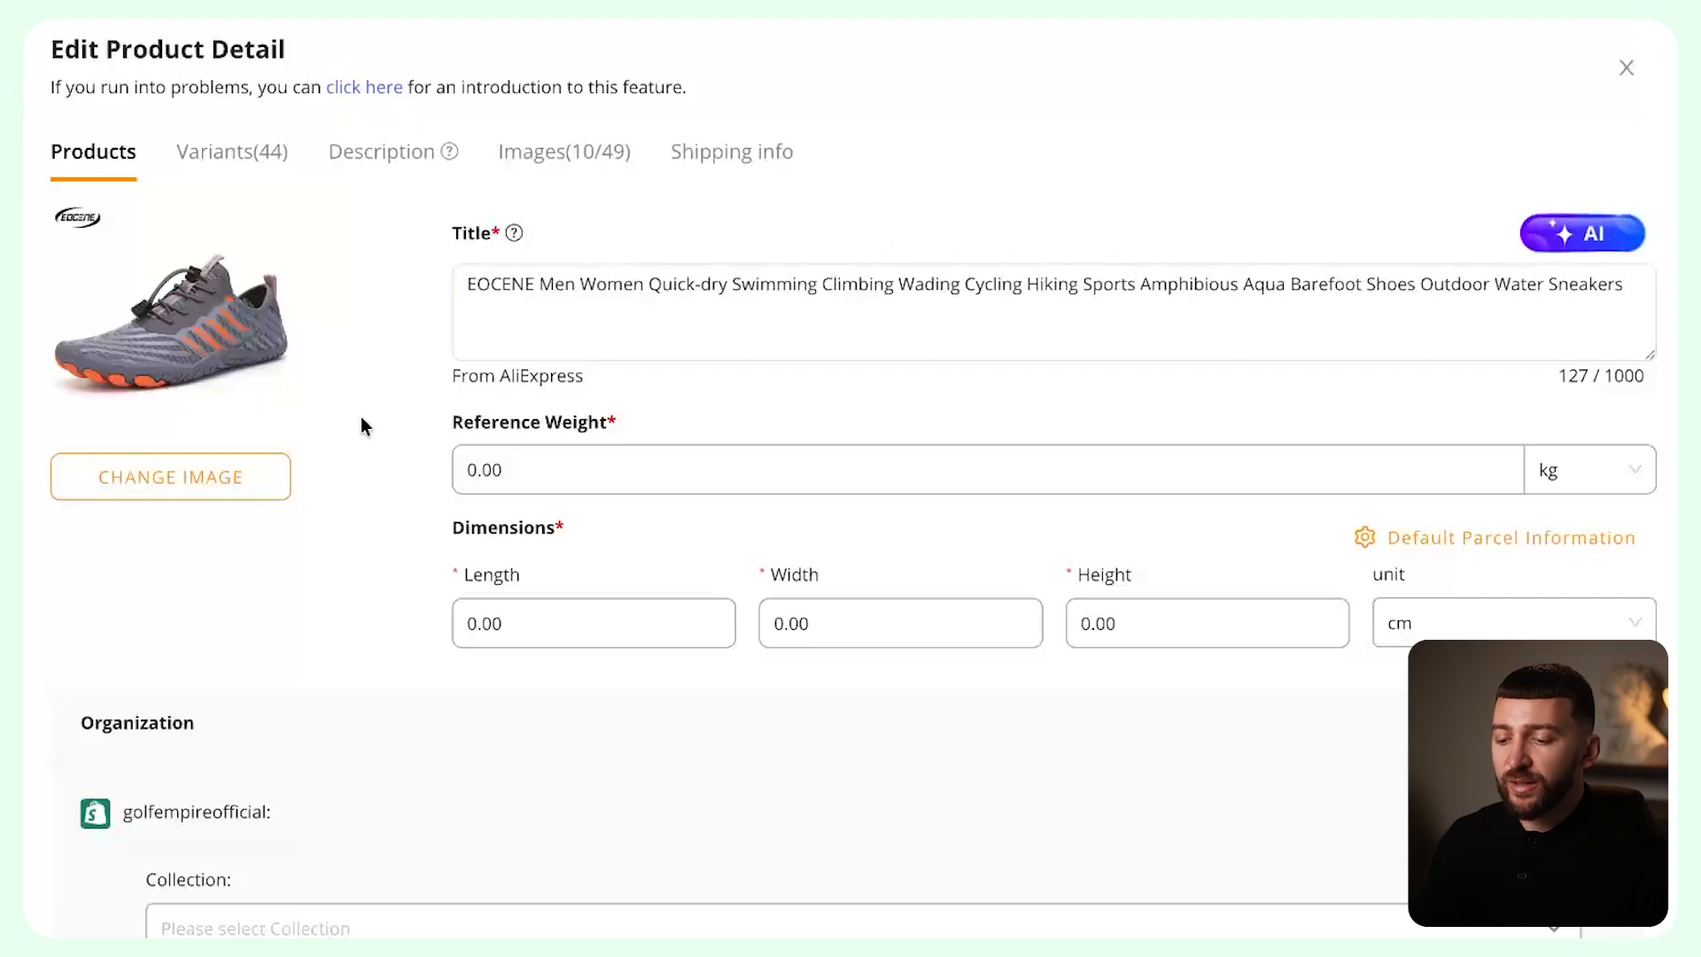
left_click(241, 157)
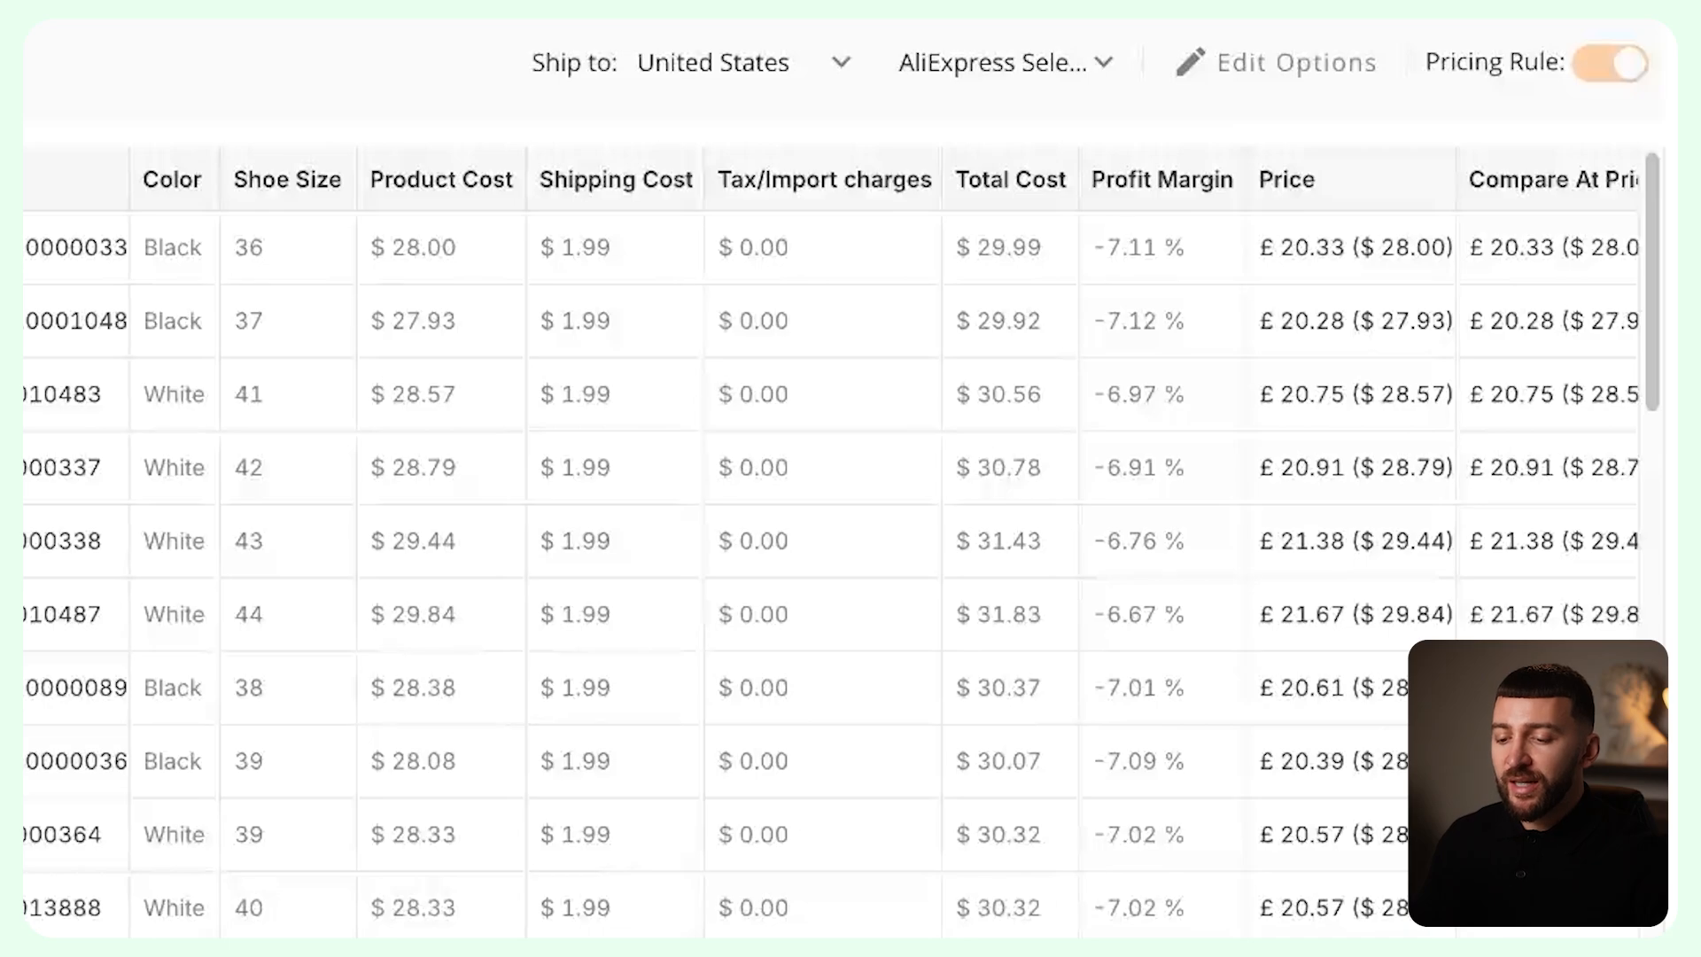
Set the store price of the black size 36 variant to £39.99.
left_click(1372, 258)
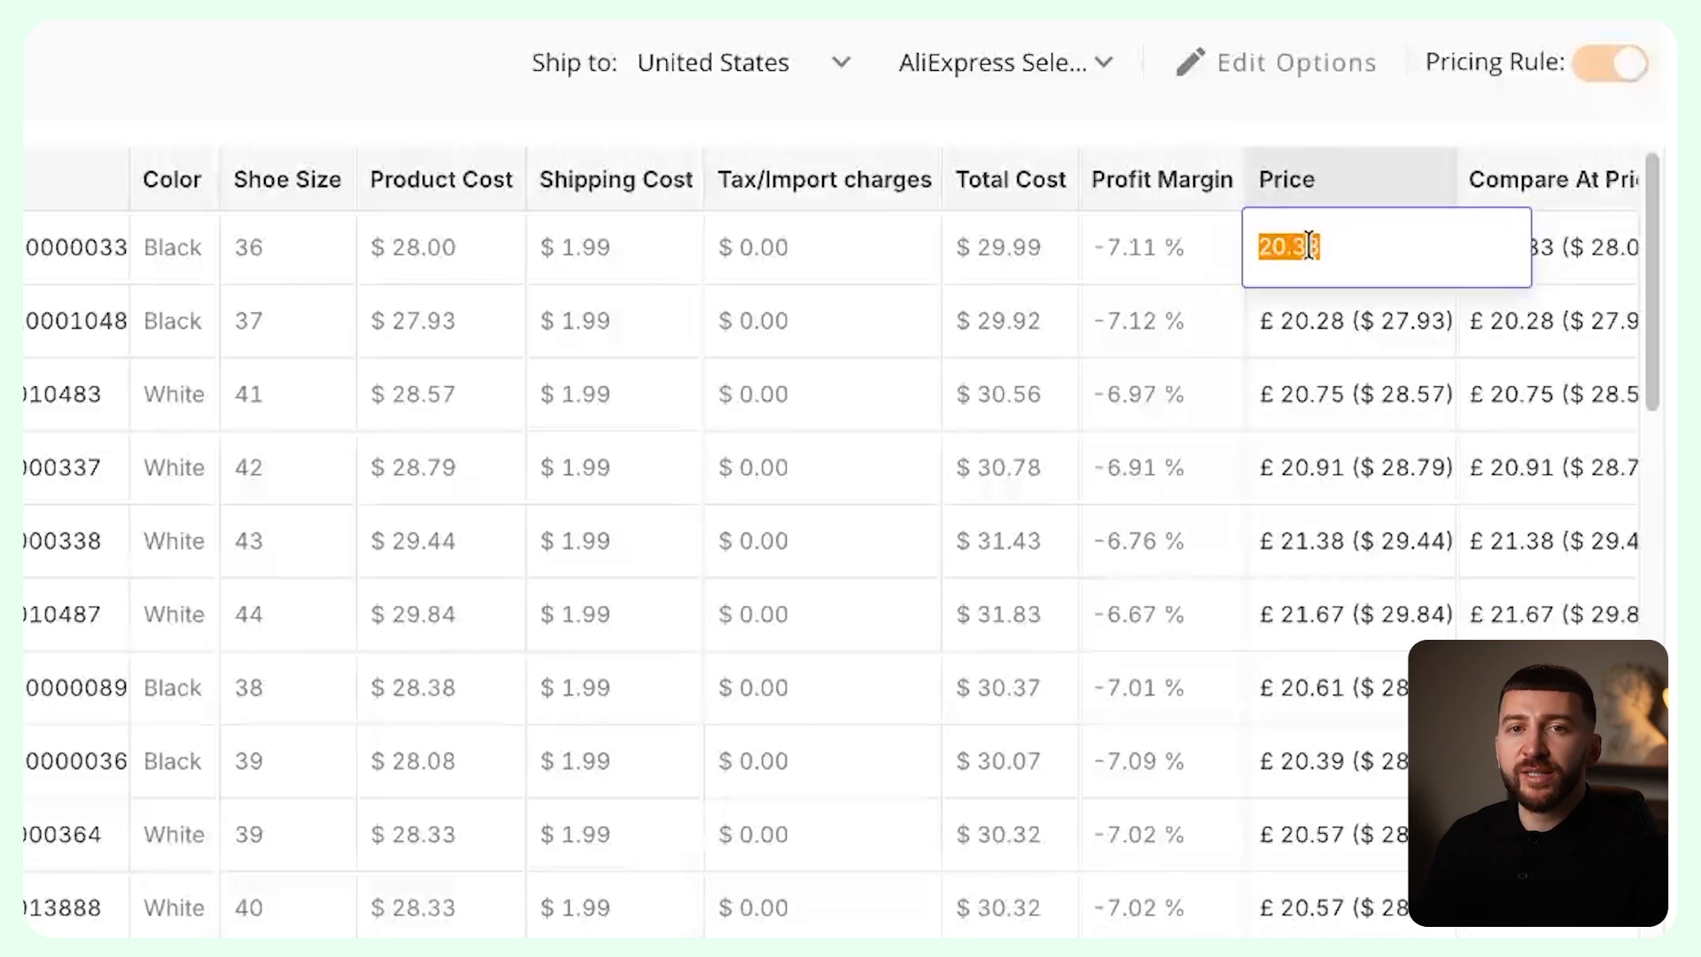
type("39.99")
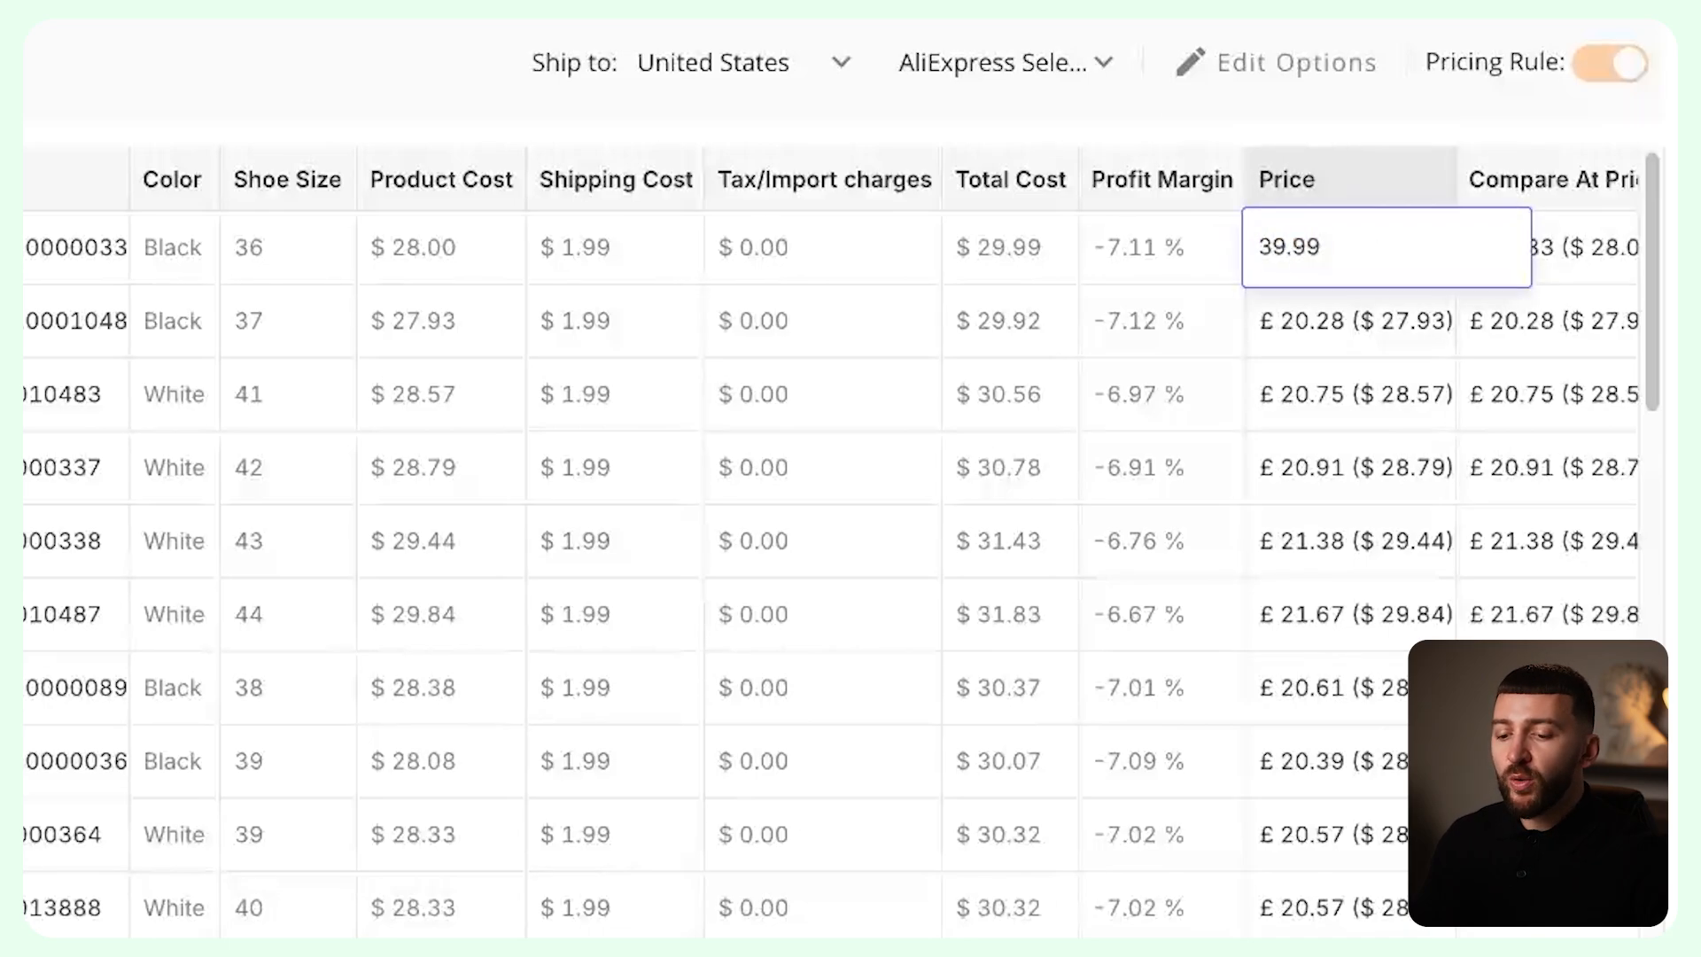
key("Return")
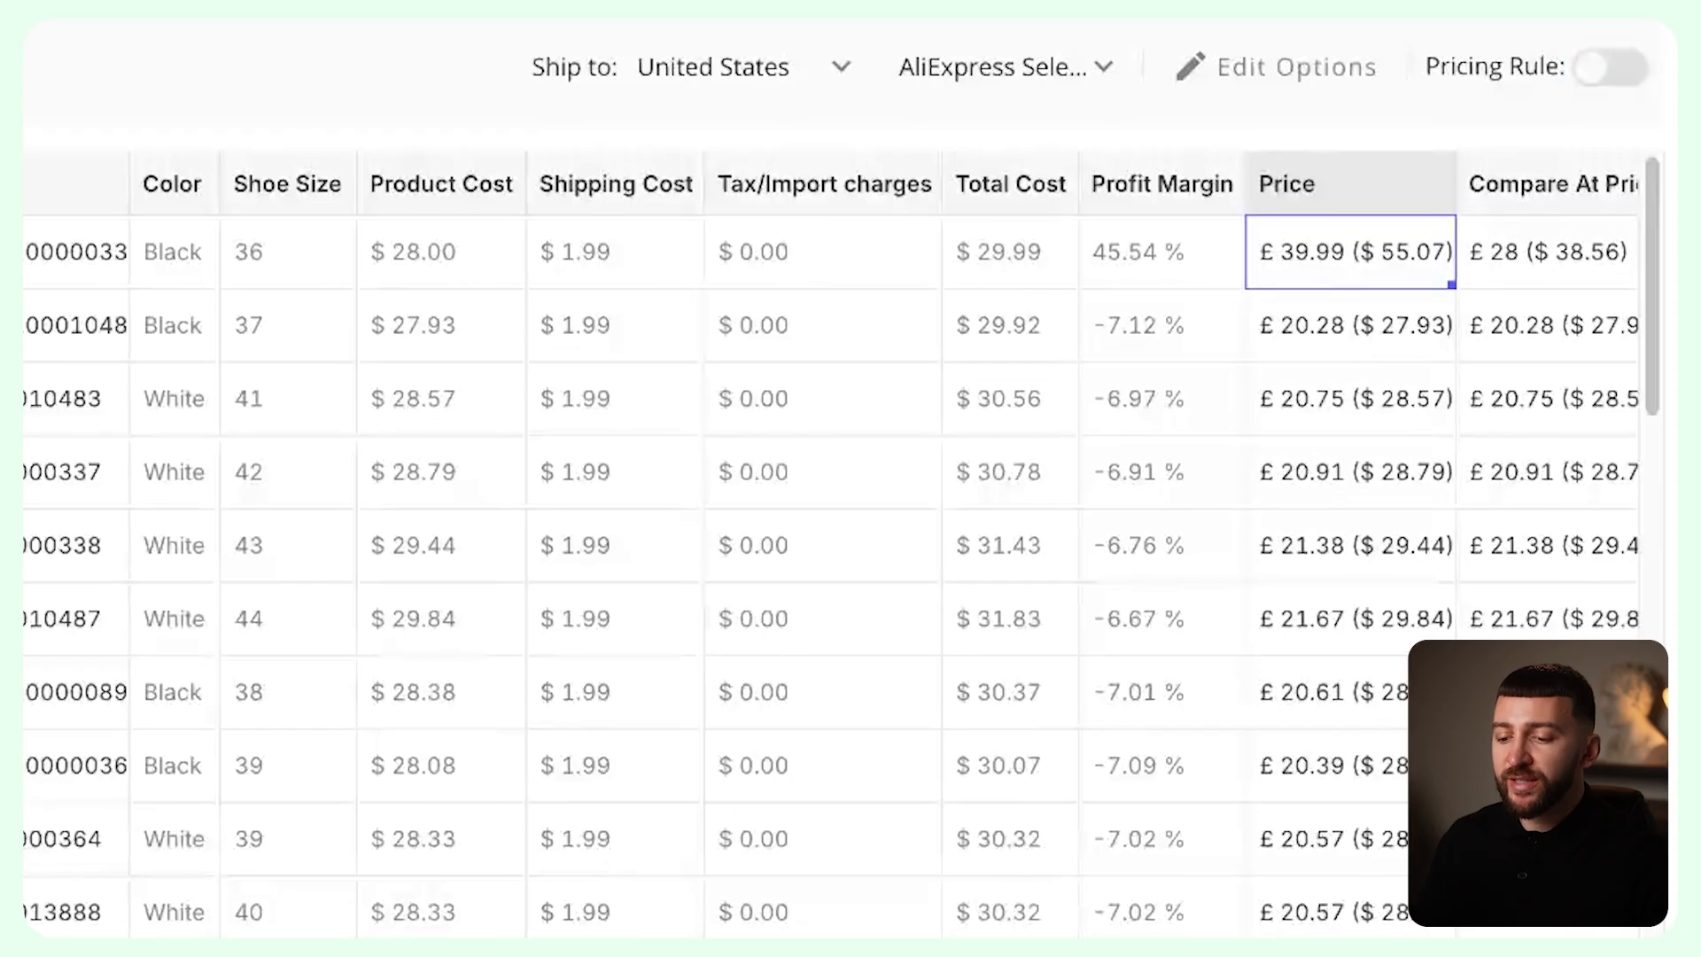
Open the Pricing & Currencies settings and expand the store's pricing rule.
scroll(947, 266, "up", 3)
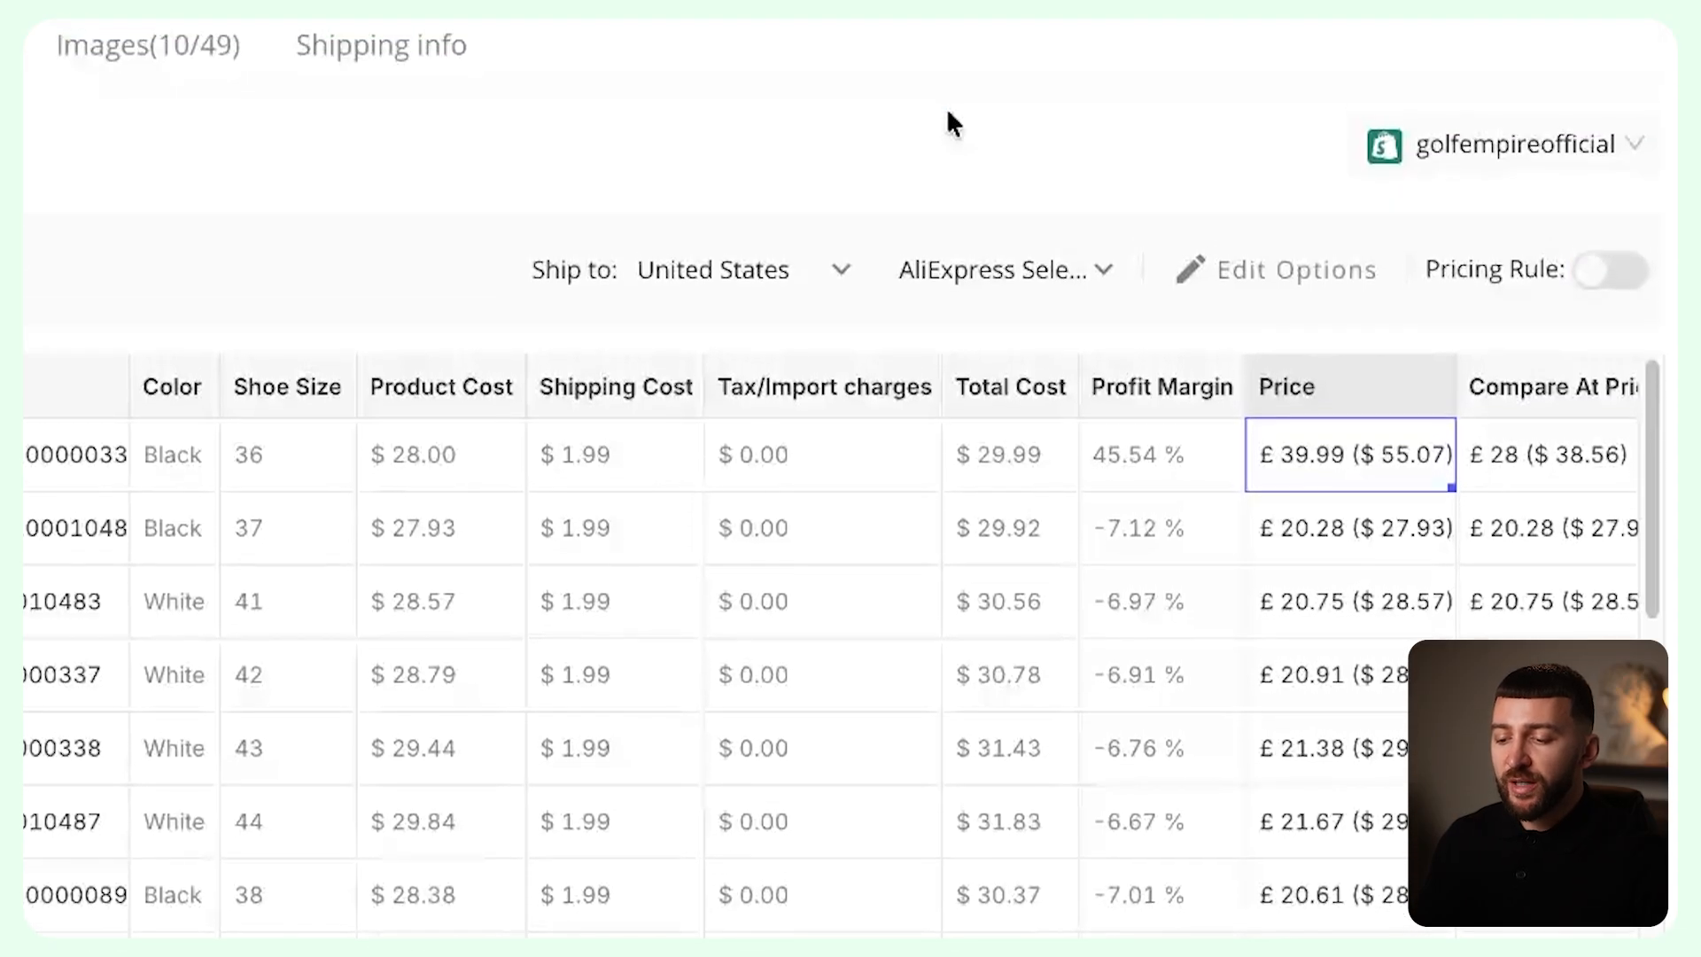
mouse_move(1630, 270)
left_click(1353, 190)
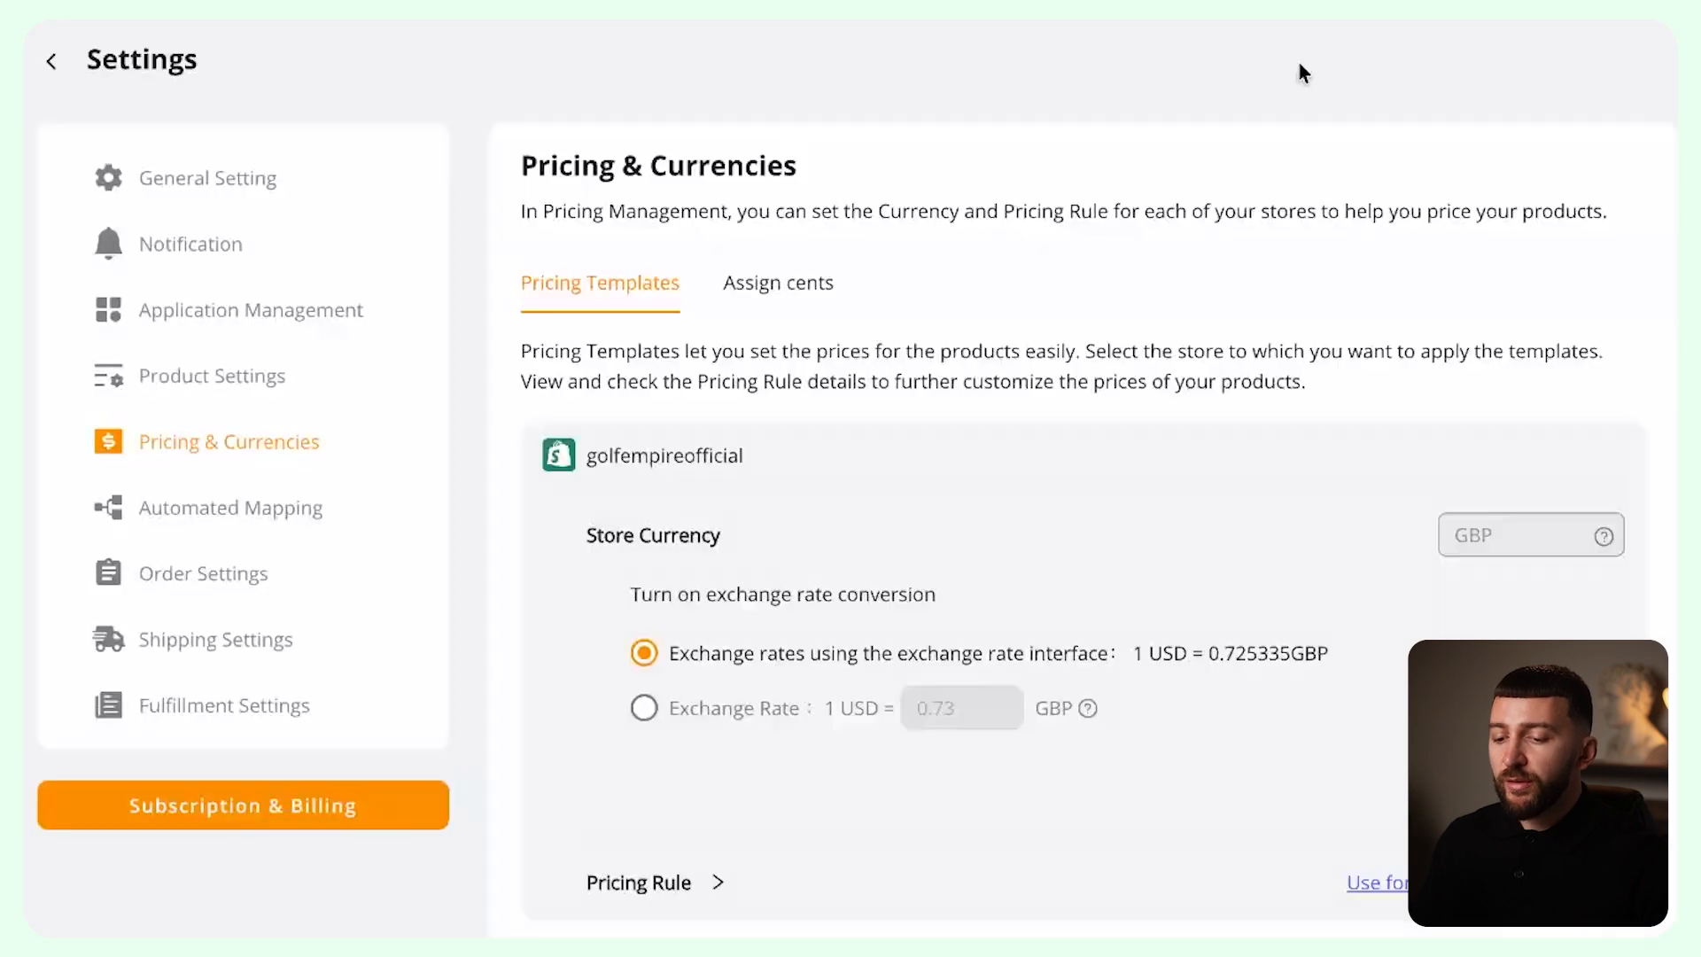
scroll(1221, 181, "down", 1)
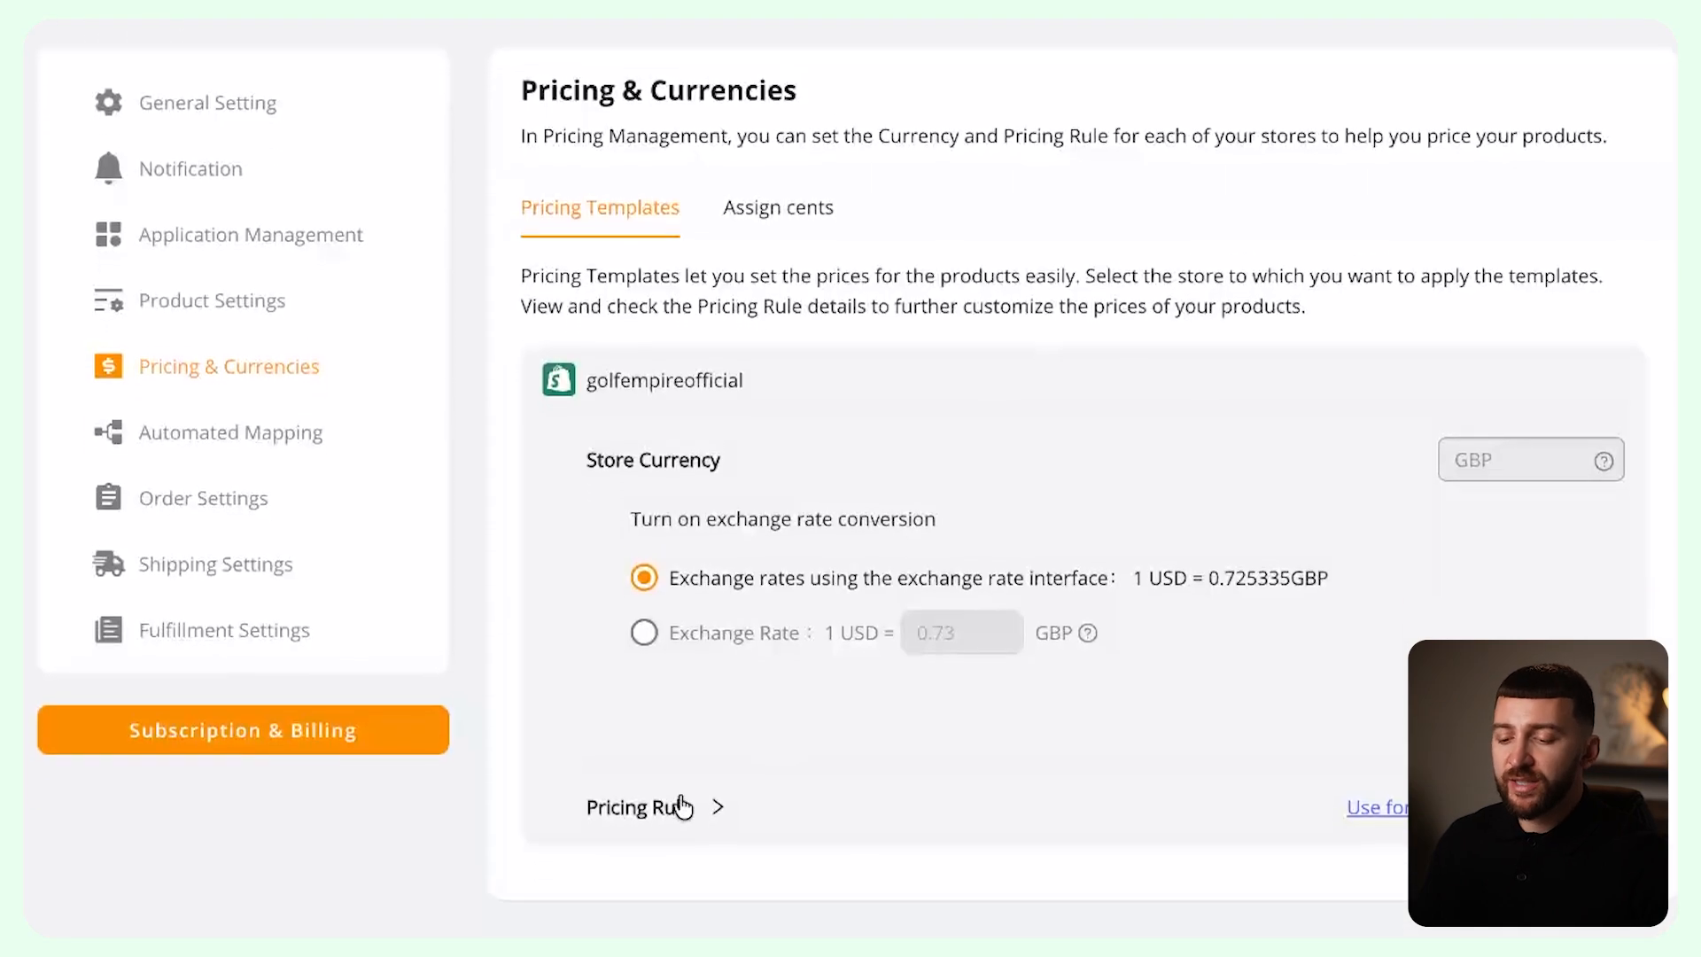
left_click(683, 807)
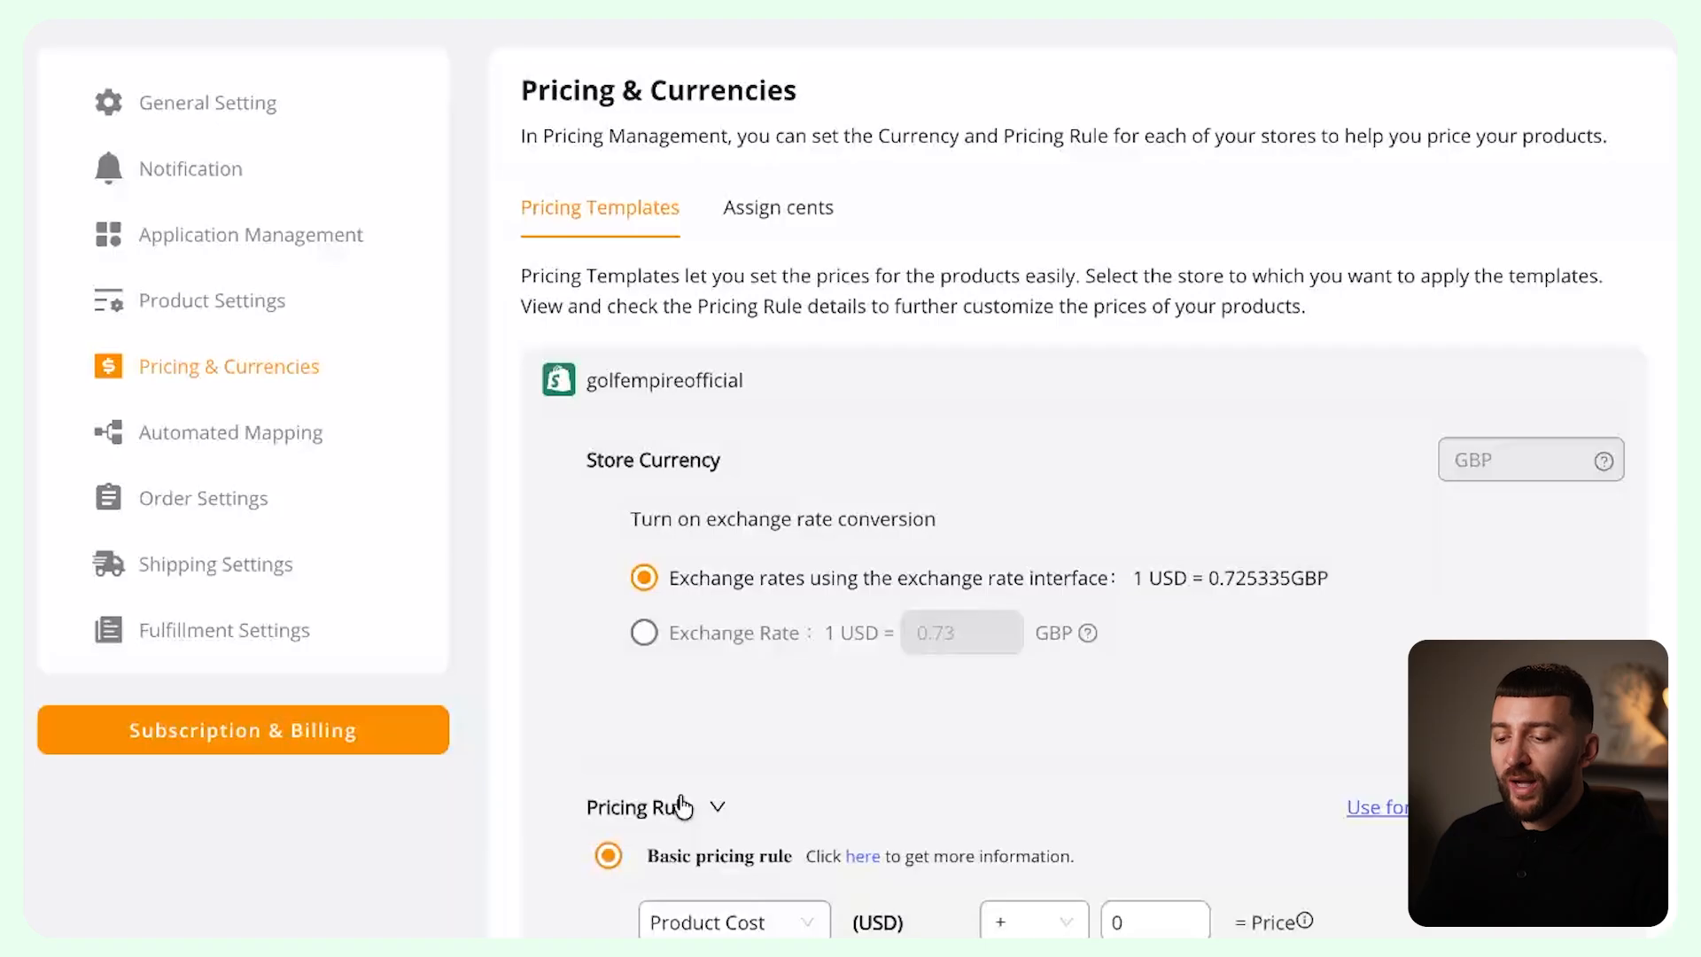
Set the basic pricing rule to product cost multiplied by 300%.
scroll(683, 808, "down", 7)
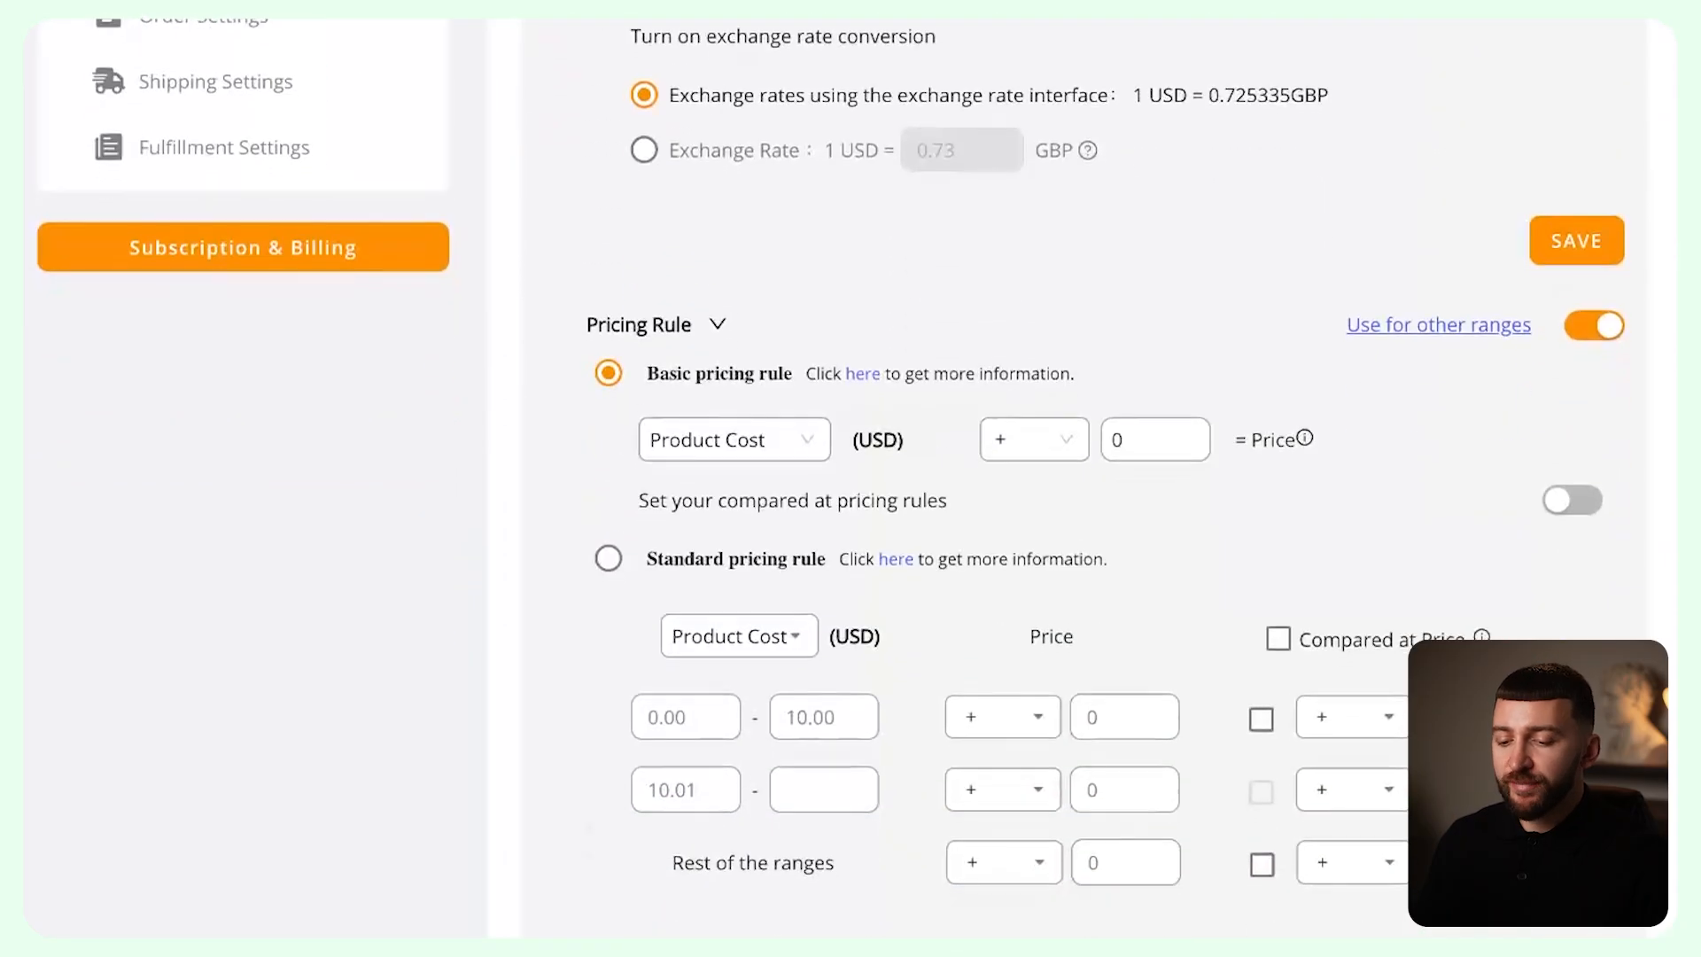
scroll(1111, 360, "down", 1)
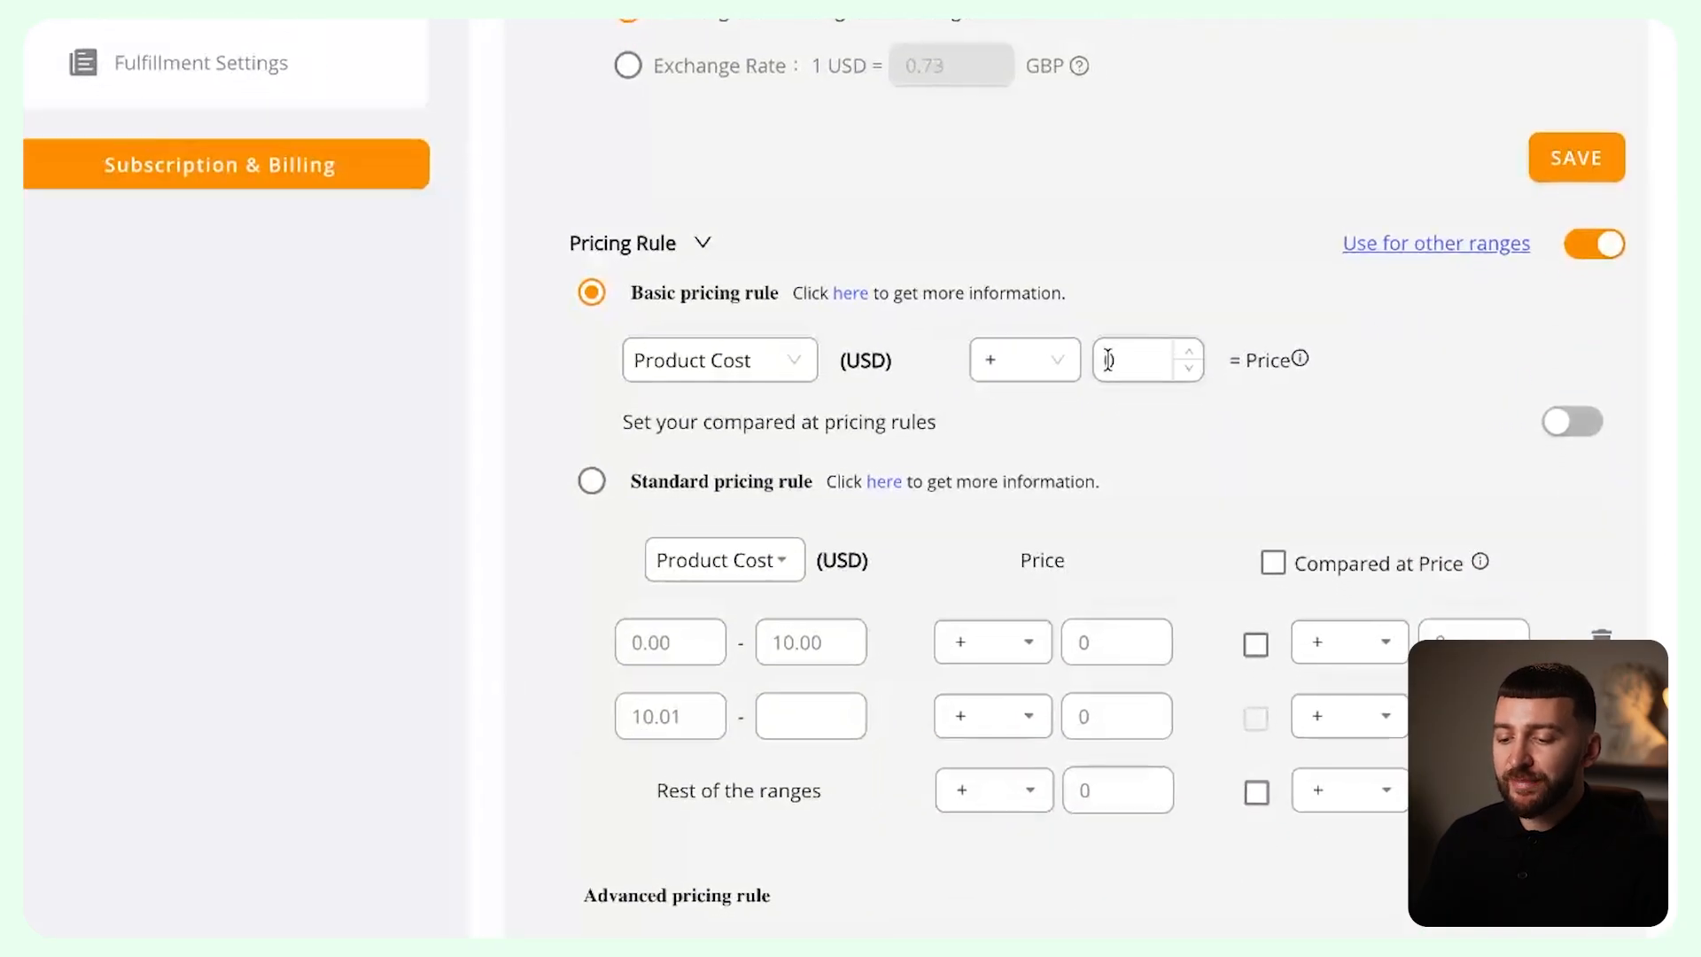
left_click(1110, 360)
type("3")
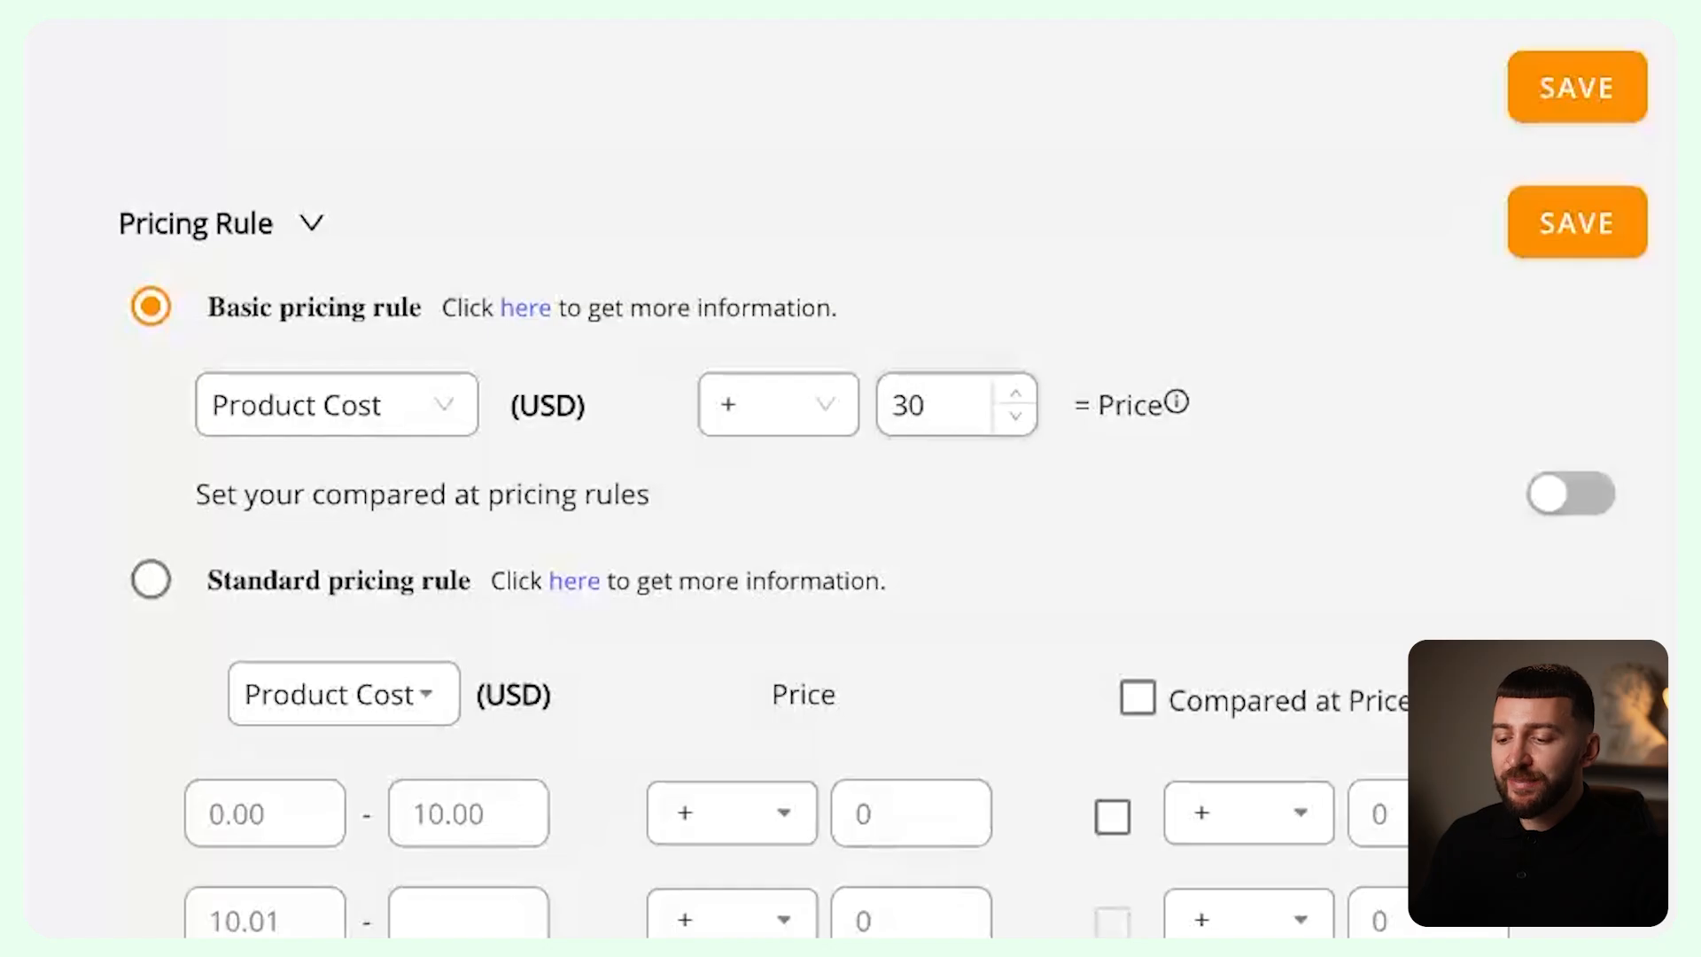
left_click(733, 424)
left_click(748, 604)
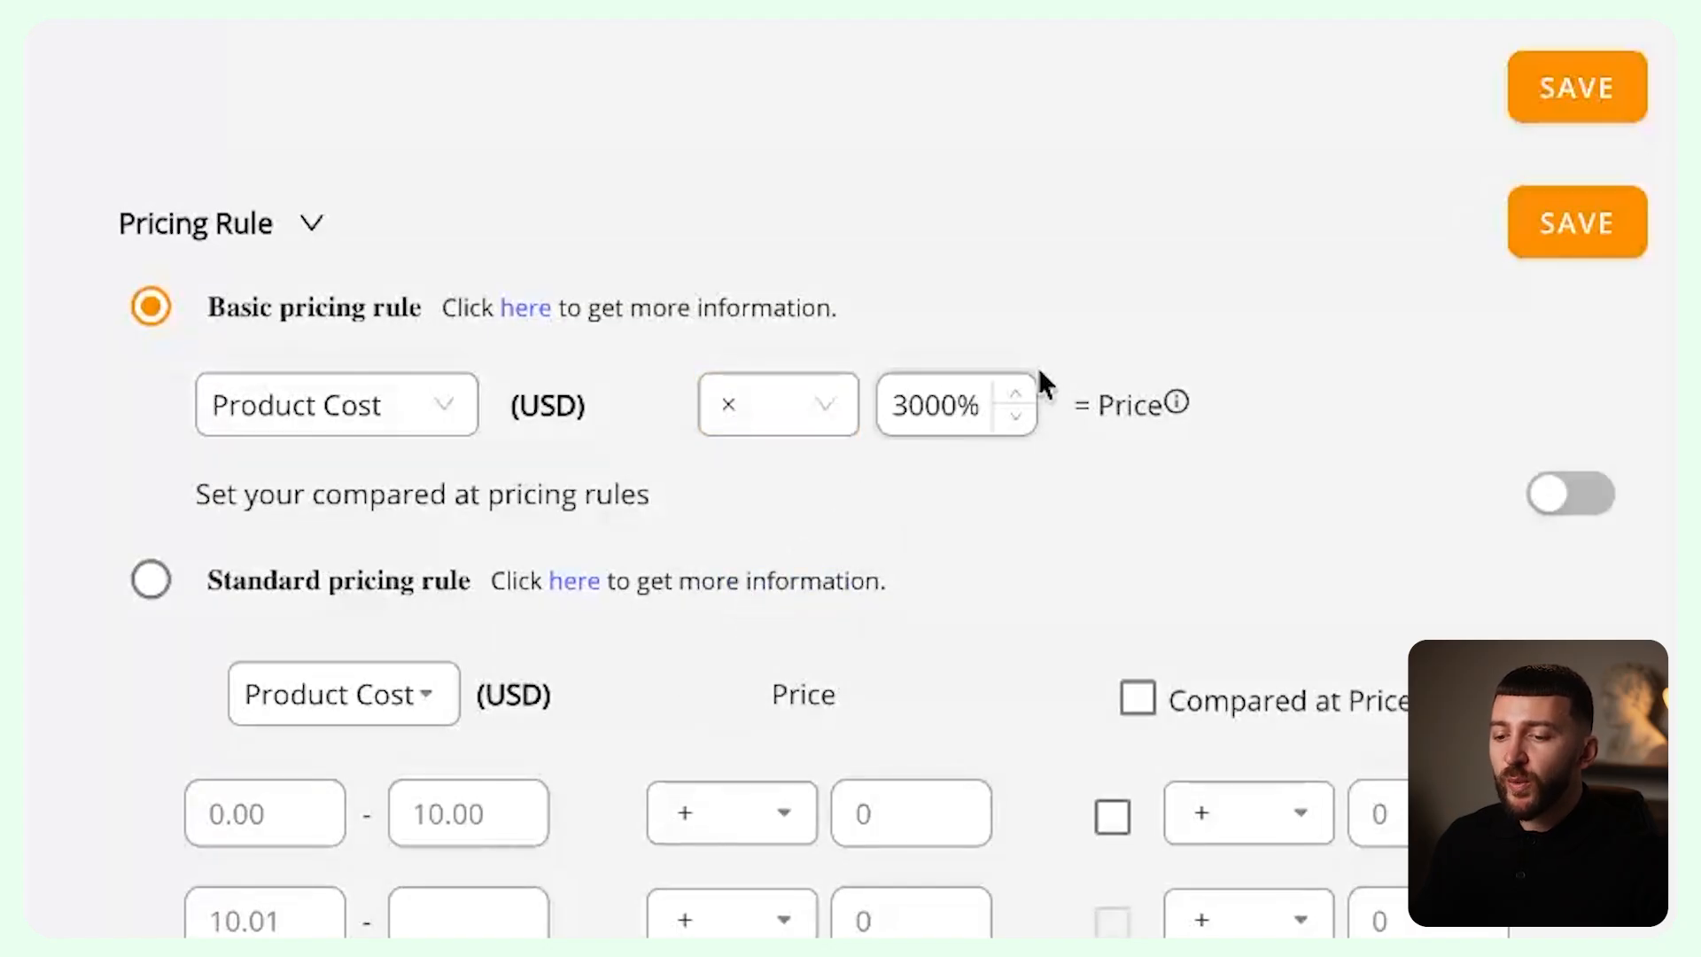
key("BackSpace")
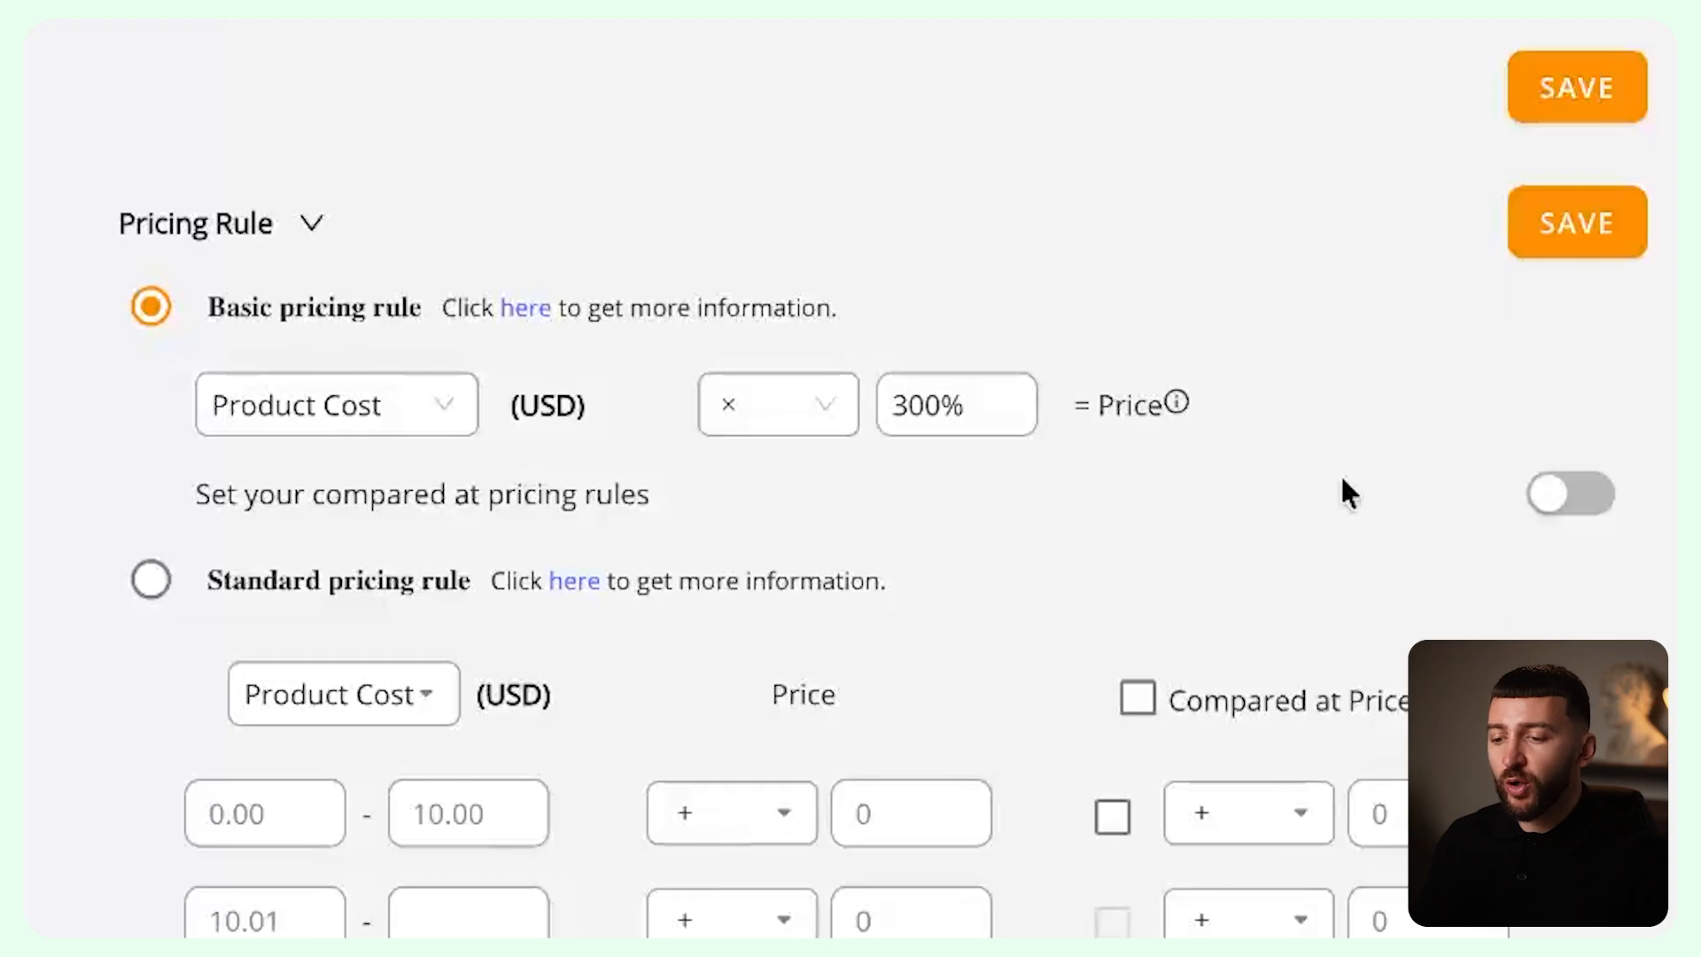
Switch to the standard pricing rule and define product cost ranges of 10 to 25 and 26 to 50 USD.
scroll(346, 570, "down", 3)
left_click(170, 298)
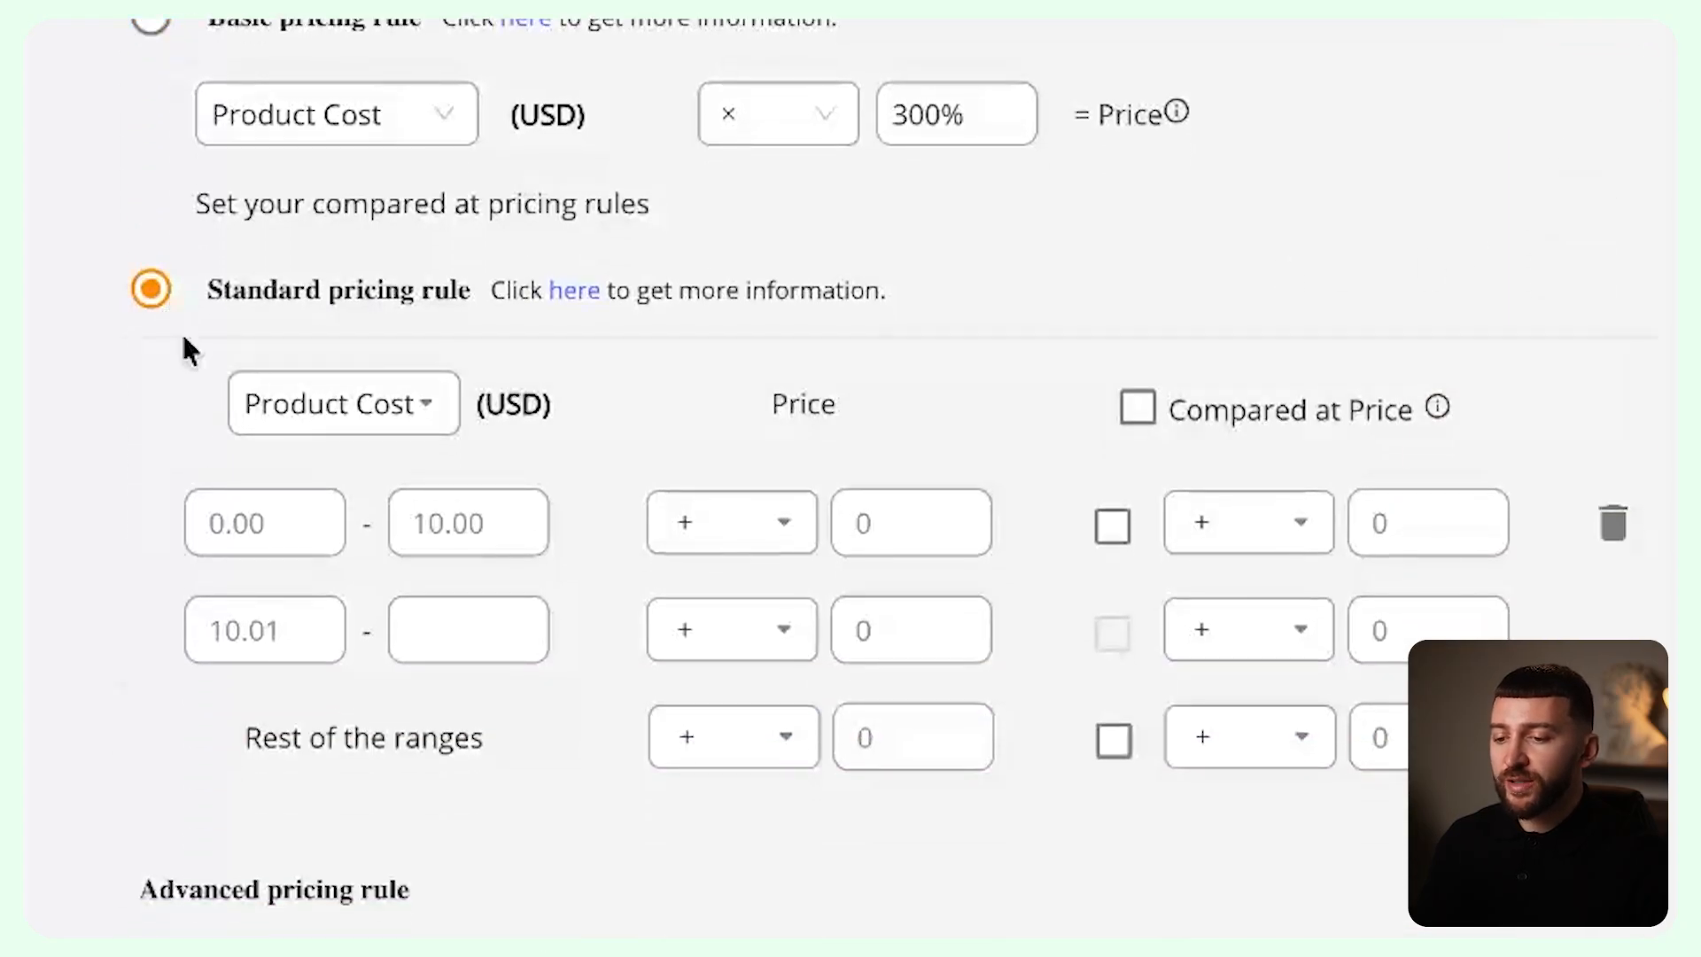
left_click(243, 524)
type("10")
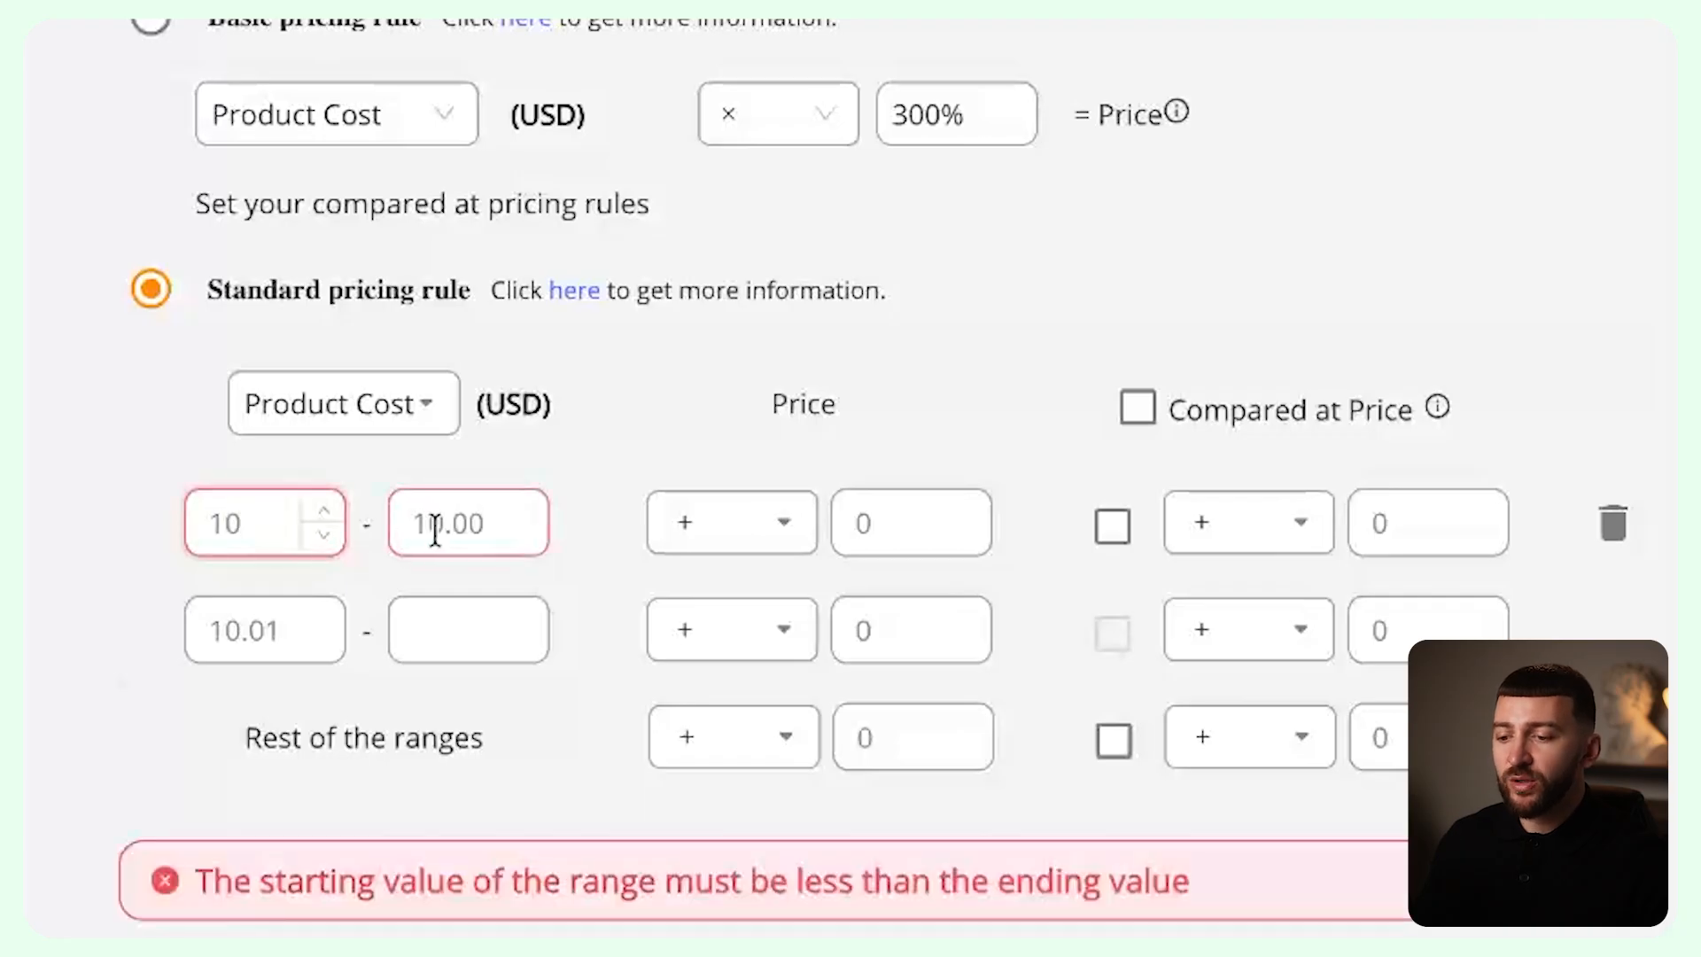
double_click(469, 530)
type("25")
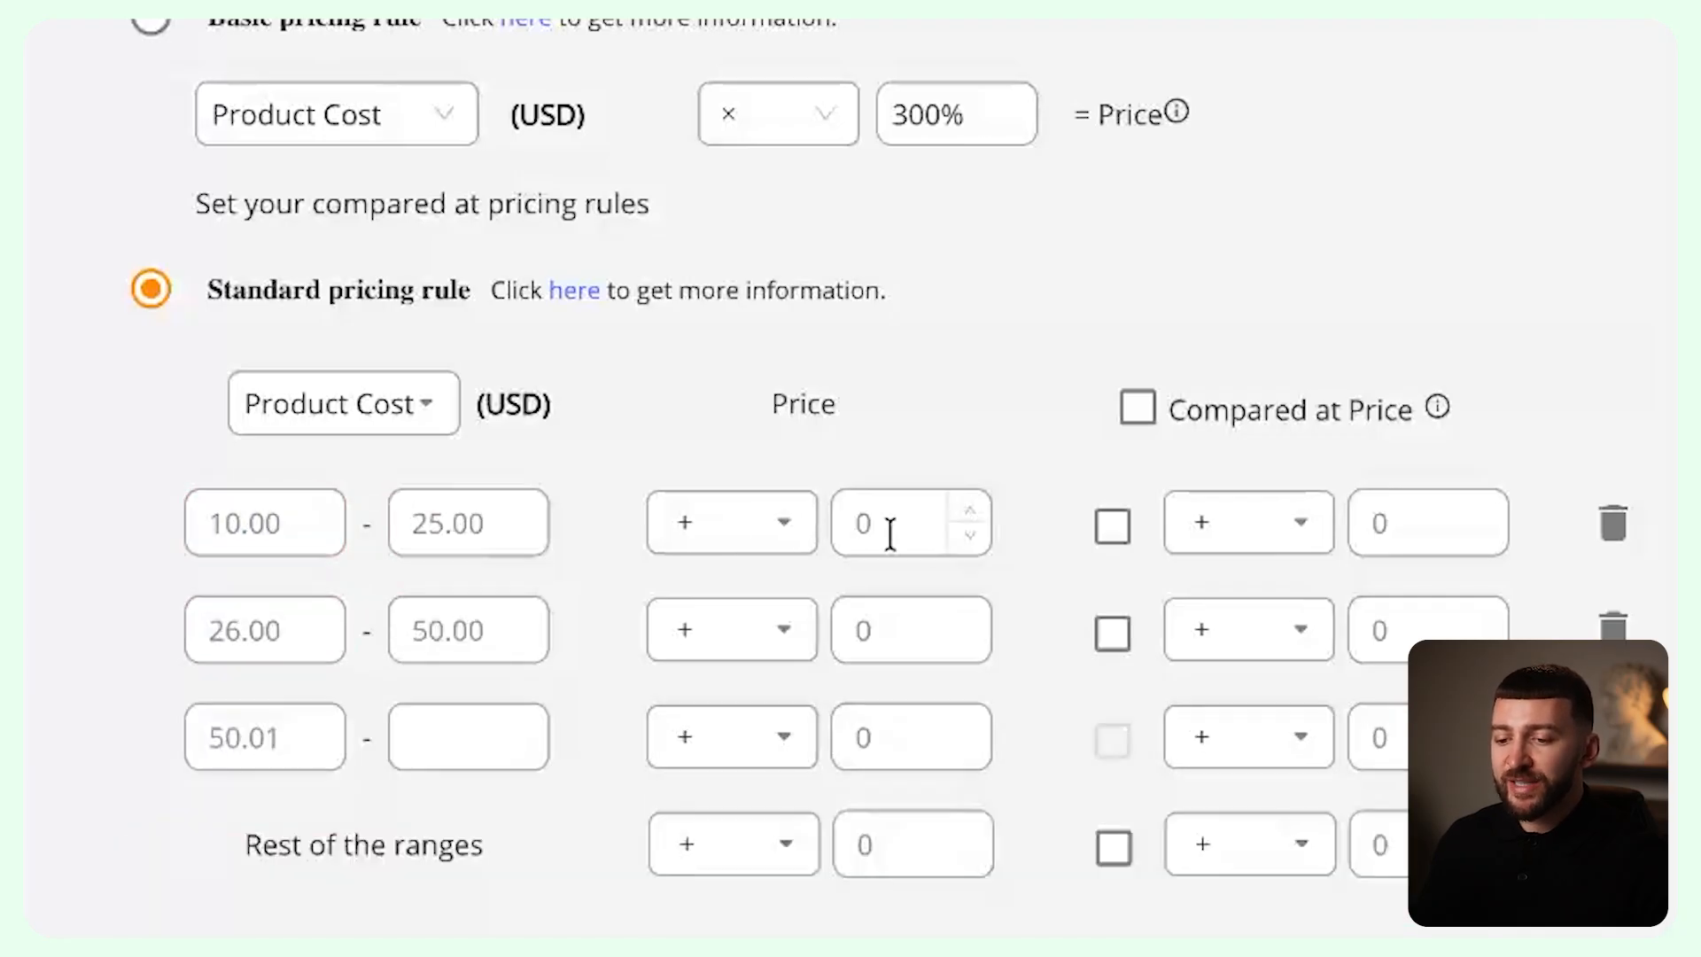
Set the standard rule's price additions to 30 for the 10–25 cost range and 50 for the 26–50 range.
type("3")
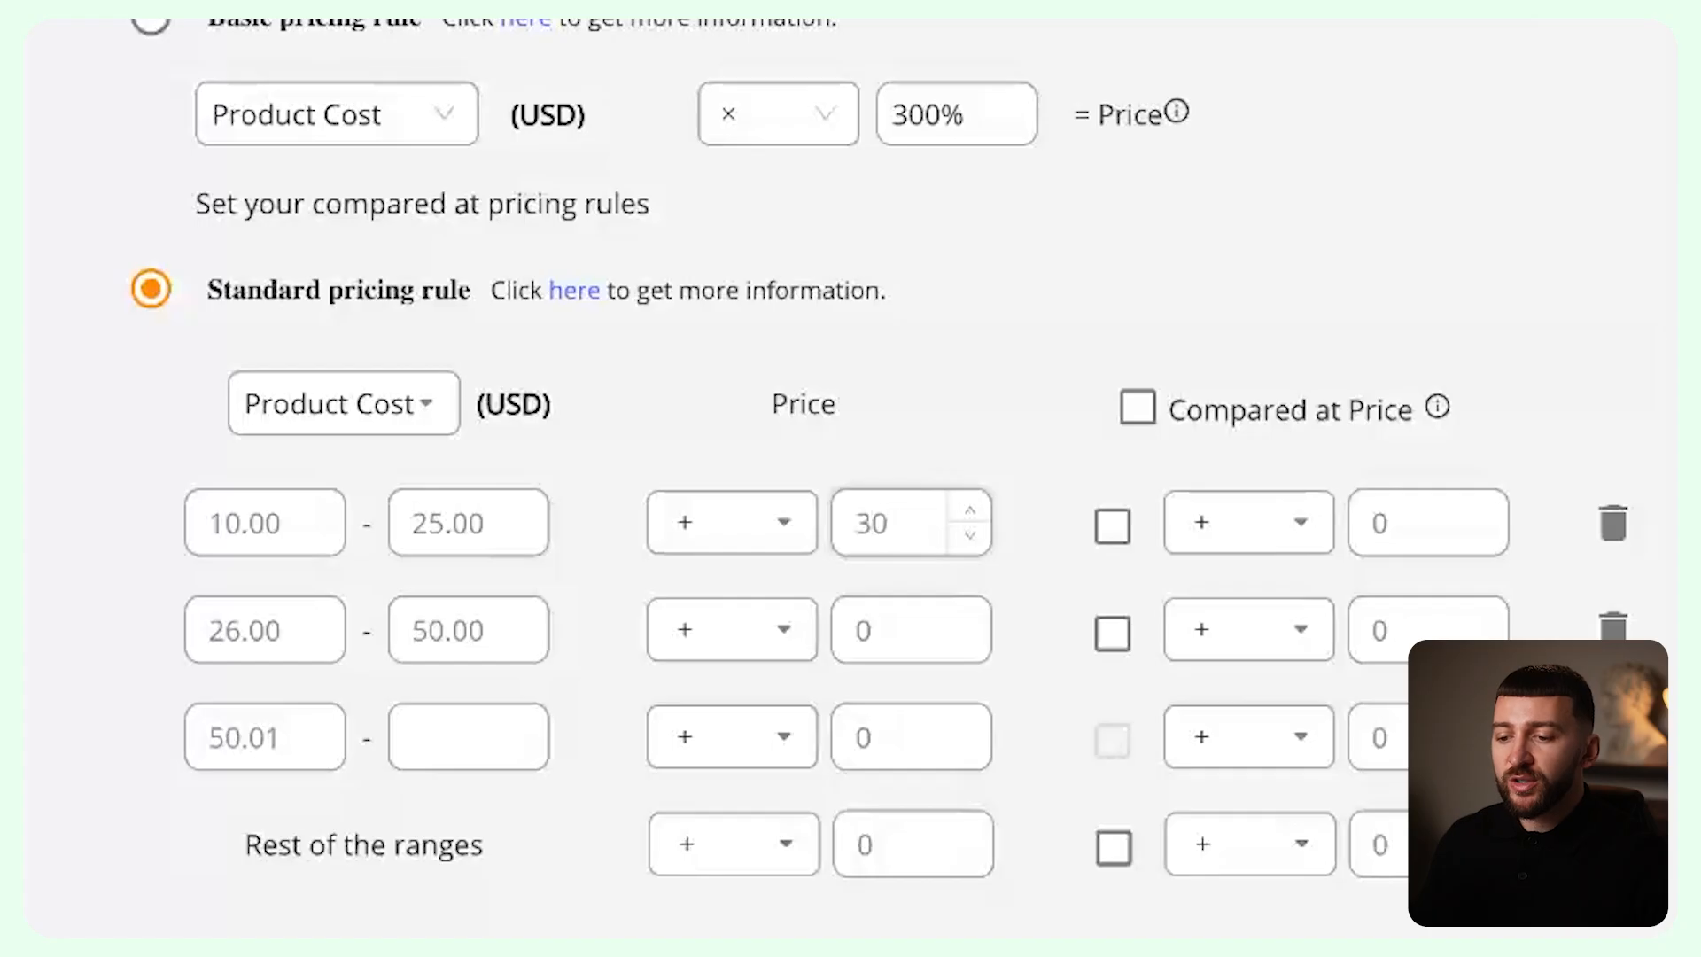
left_click(859, 638)
type("5")
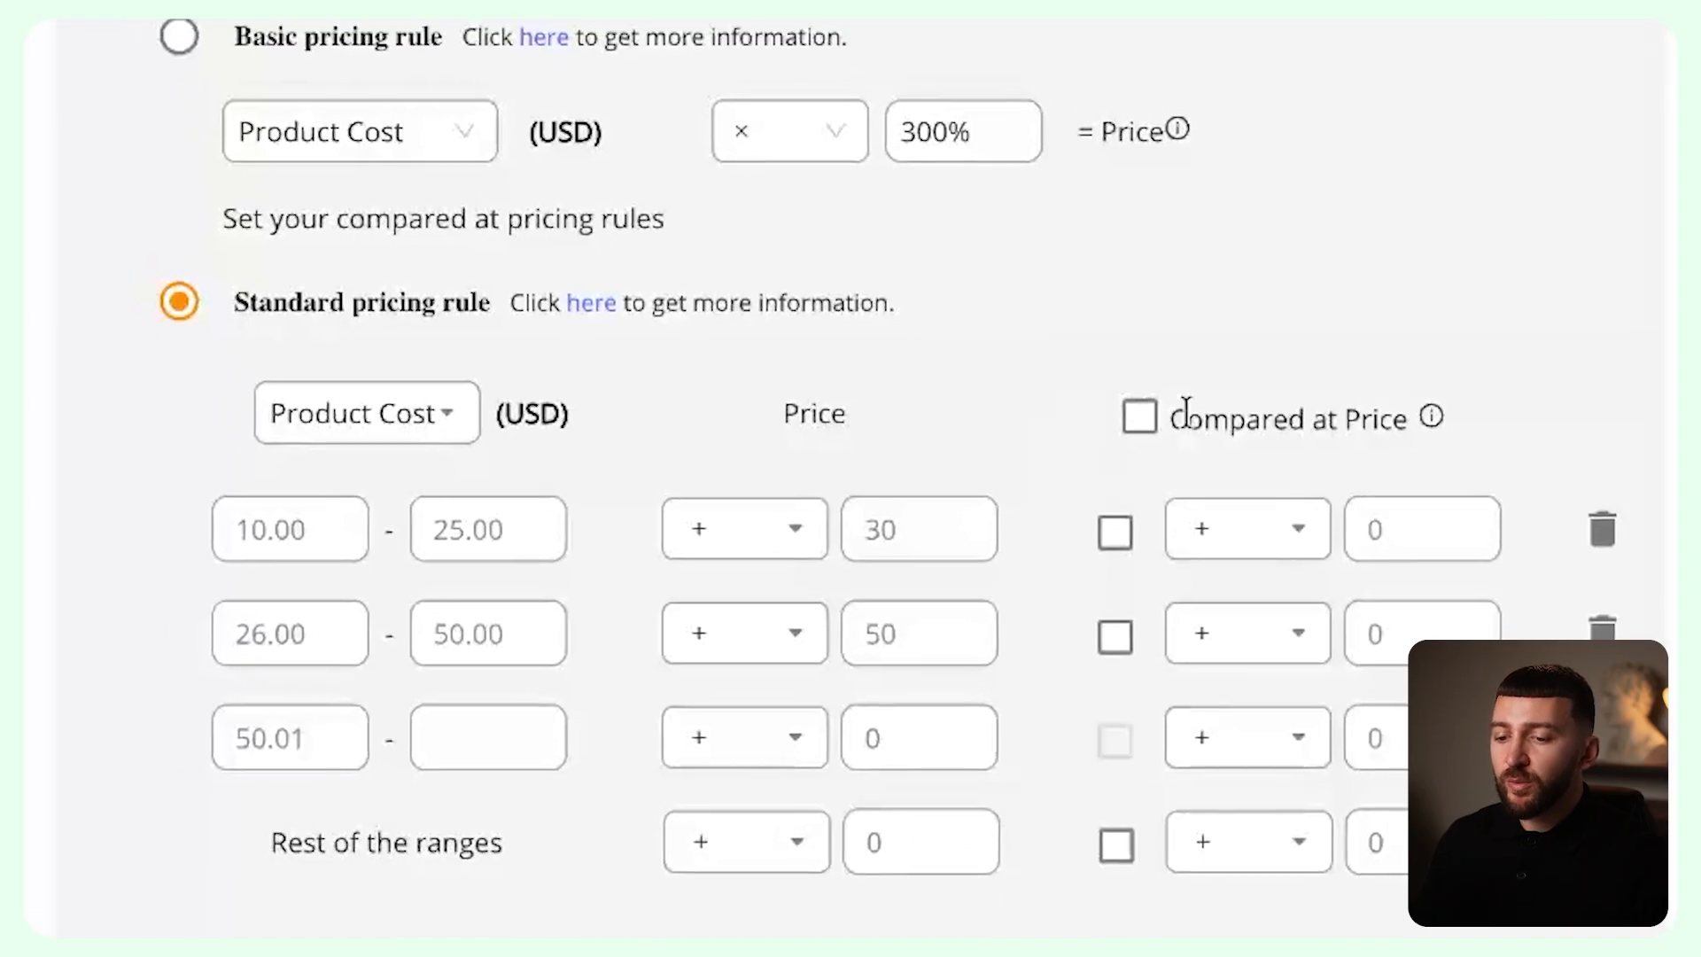
Reselect and save the basic pricing rule, and turn the pricing rule on for the shoe's variants.
left_click(501, 297)
left_click(1455, 235)
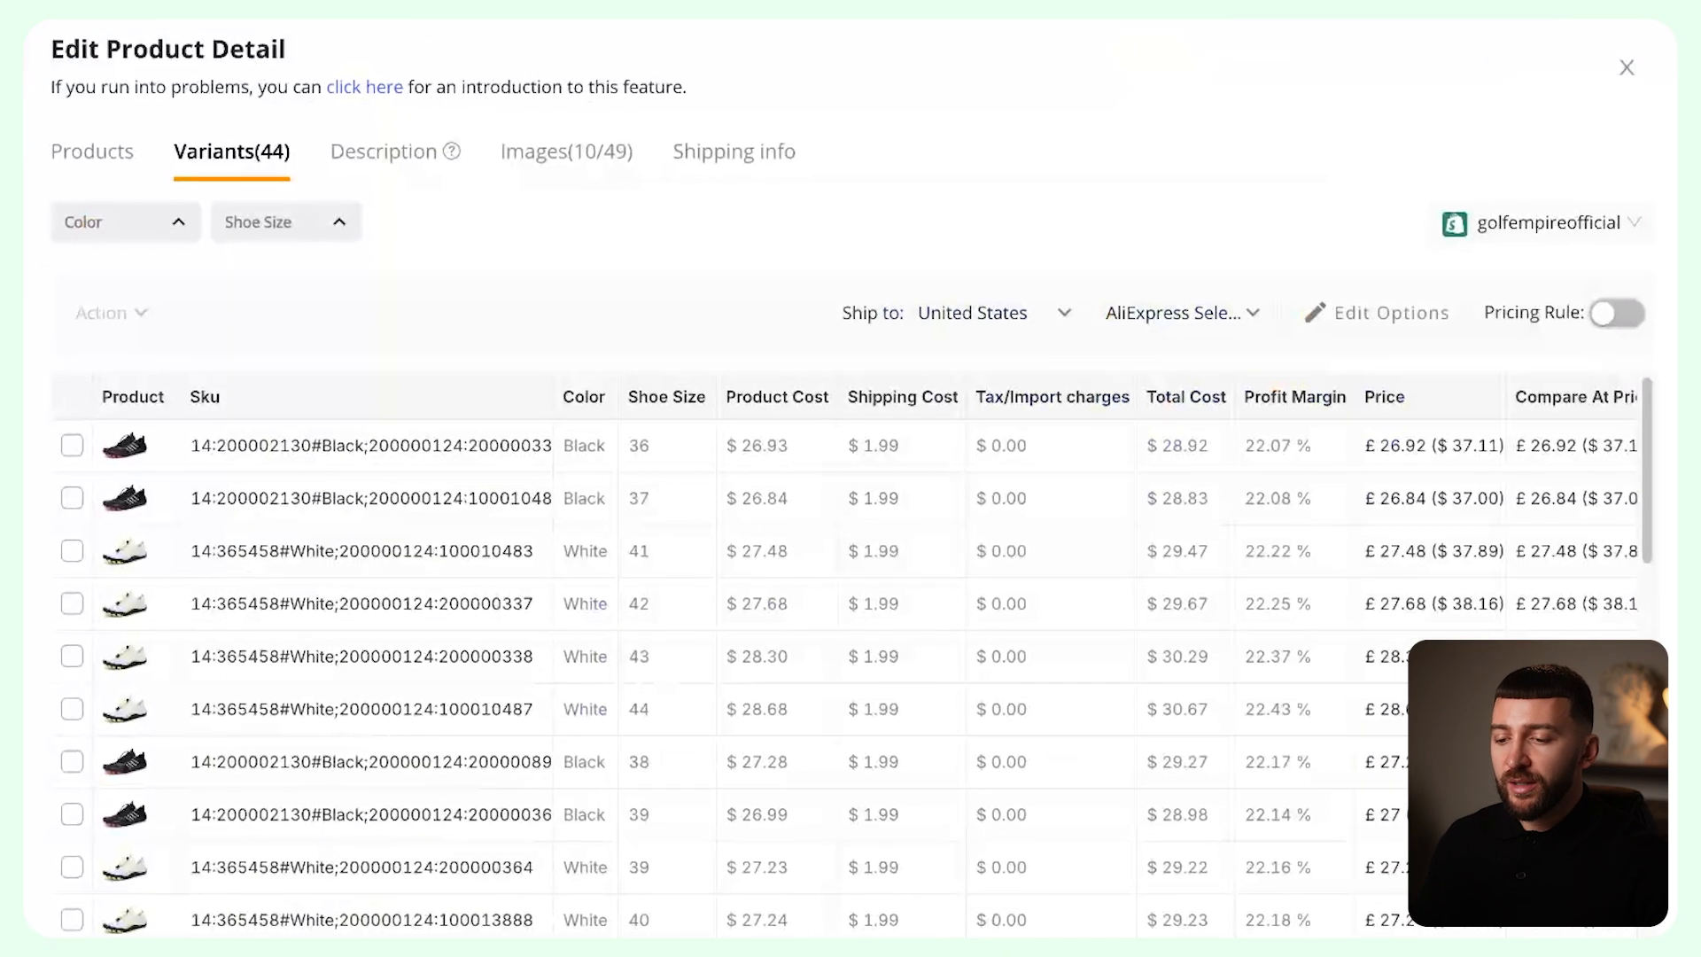
left_click(1617, 312)
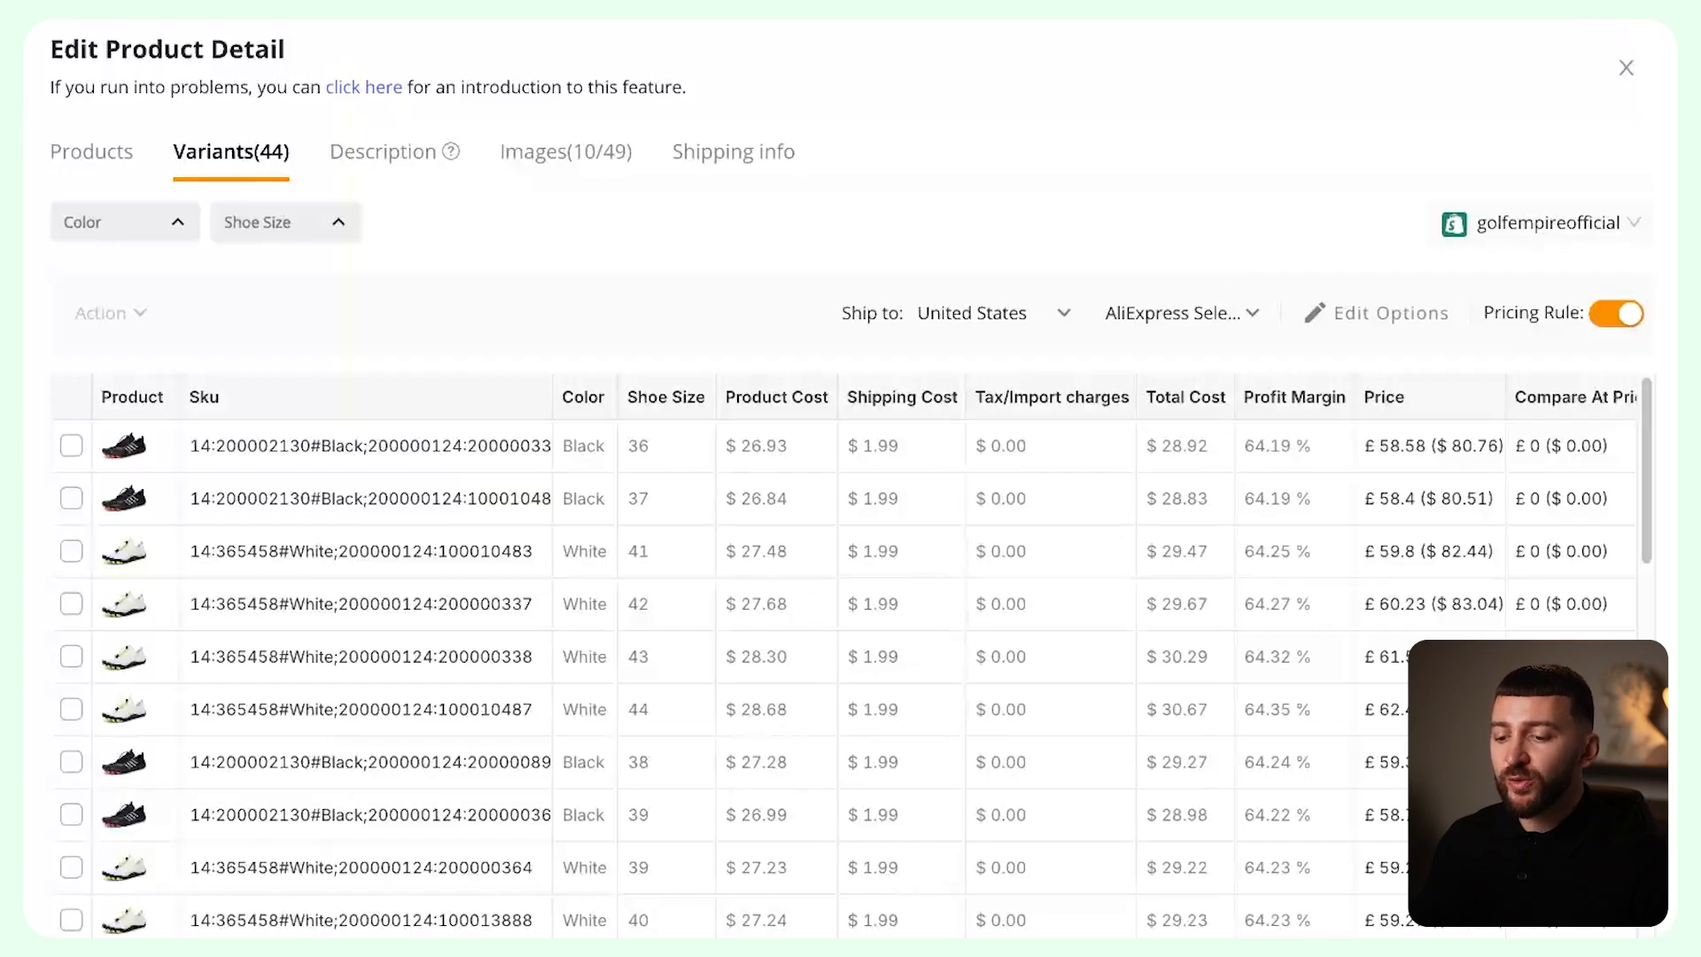
Delete the black size 39 variant, which has only 5 in stock.
scroll(844, 656, "right", 5)
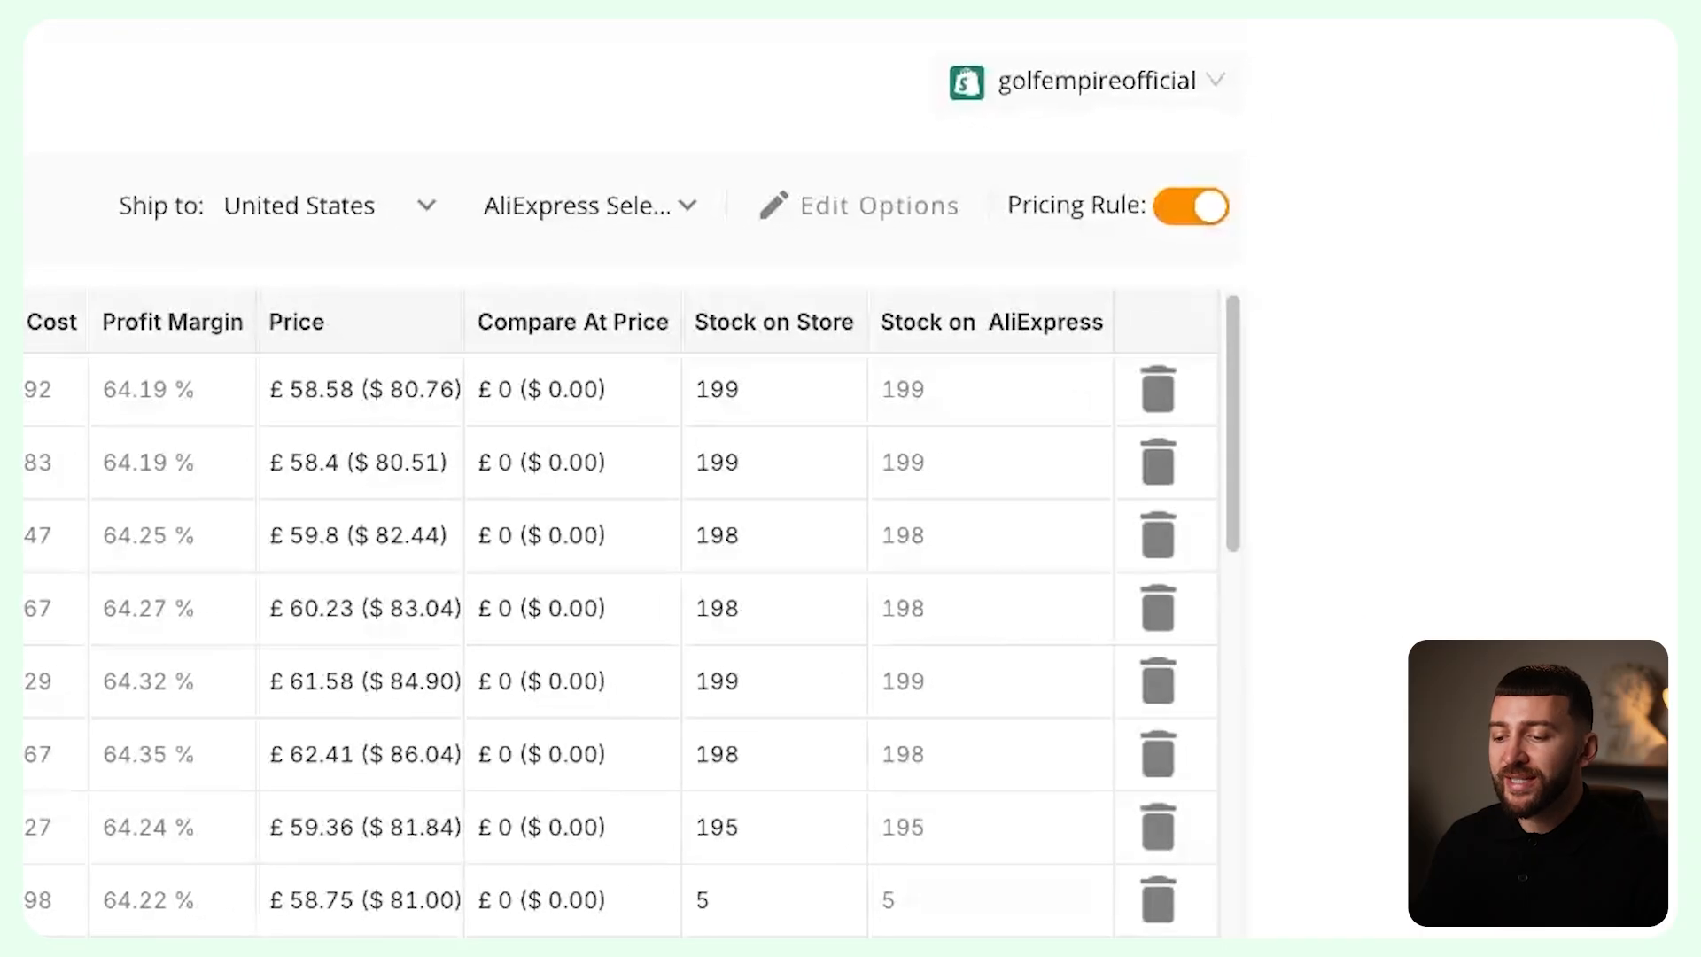
left_click(1159, 901)
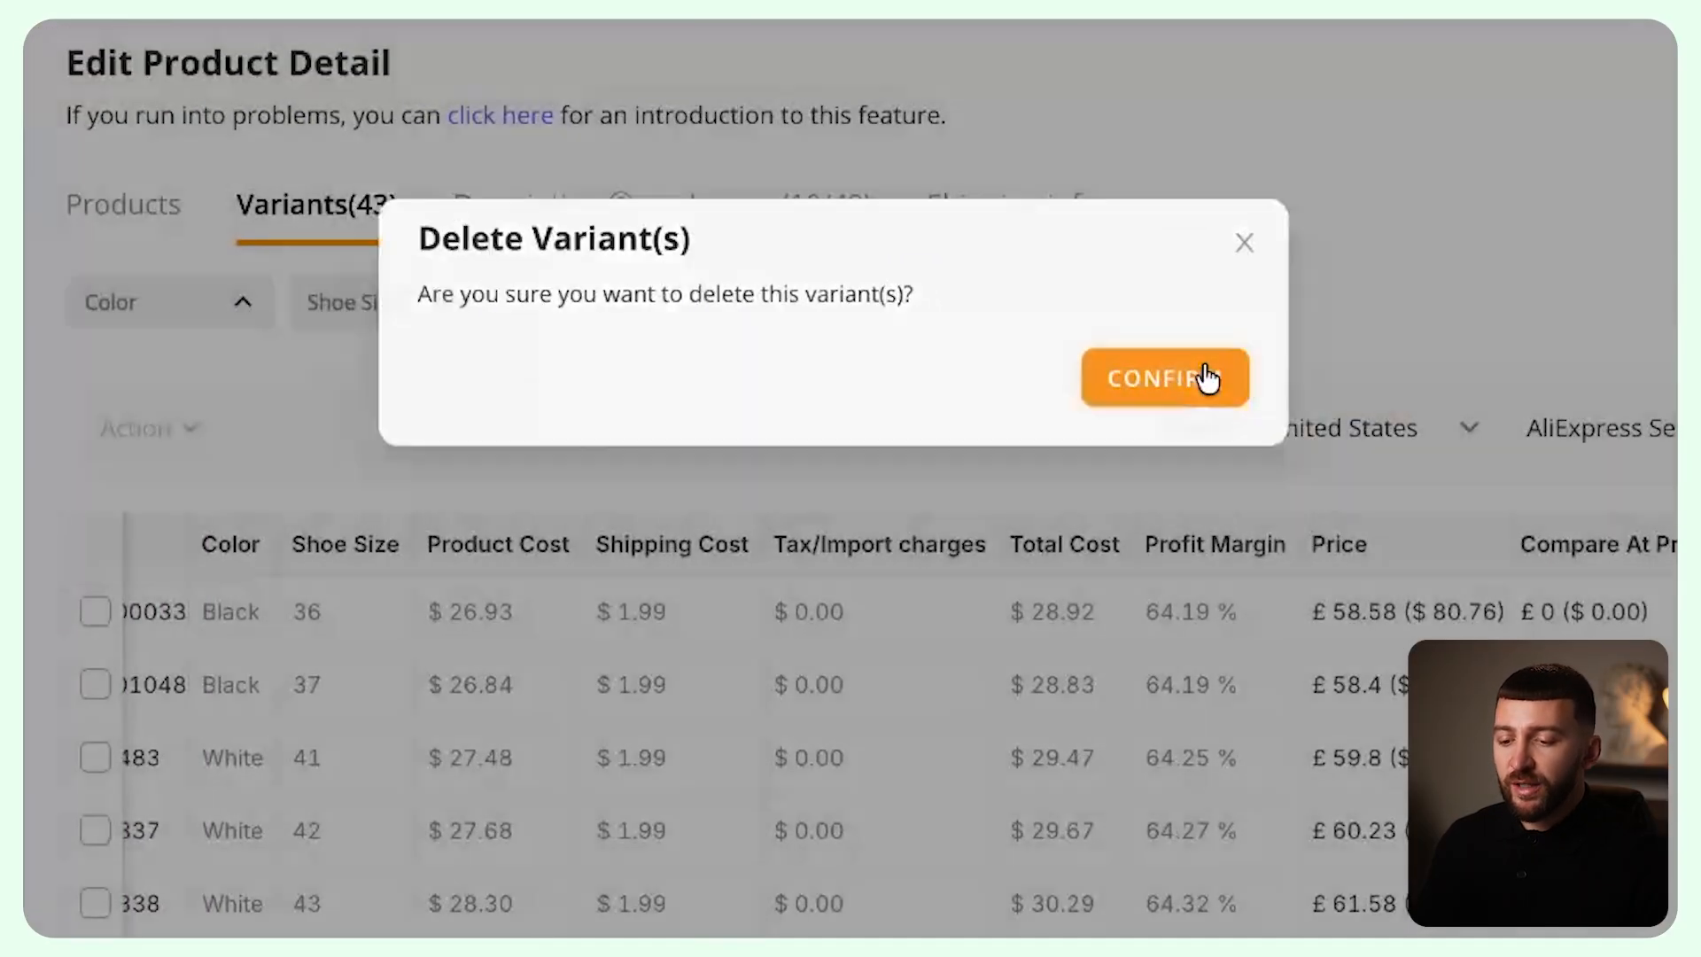
left_click(1216, 380)
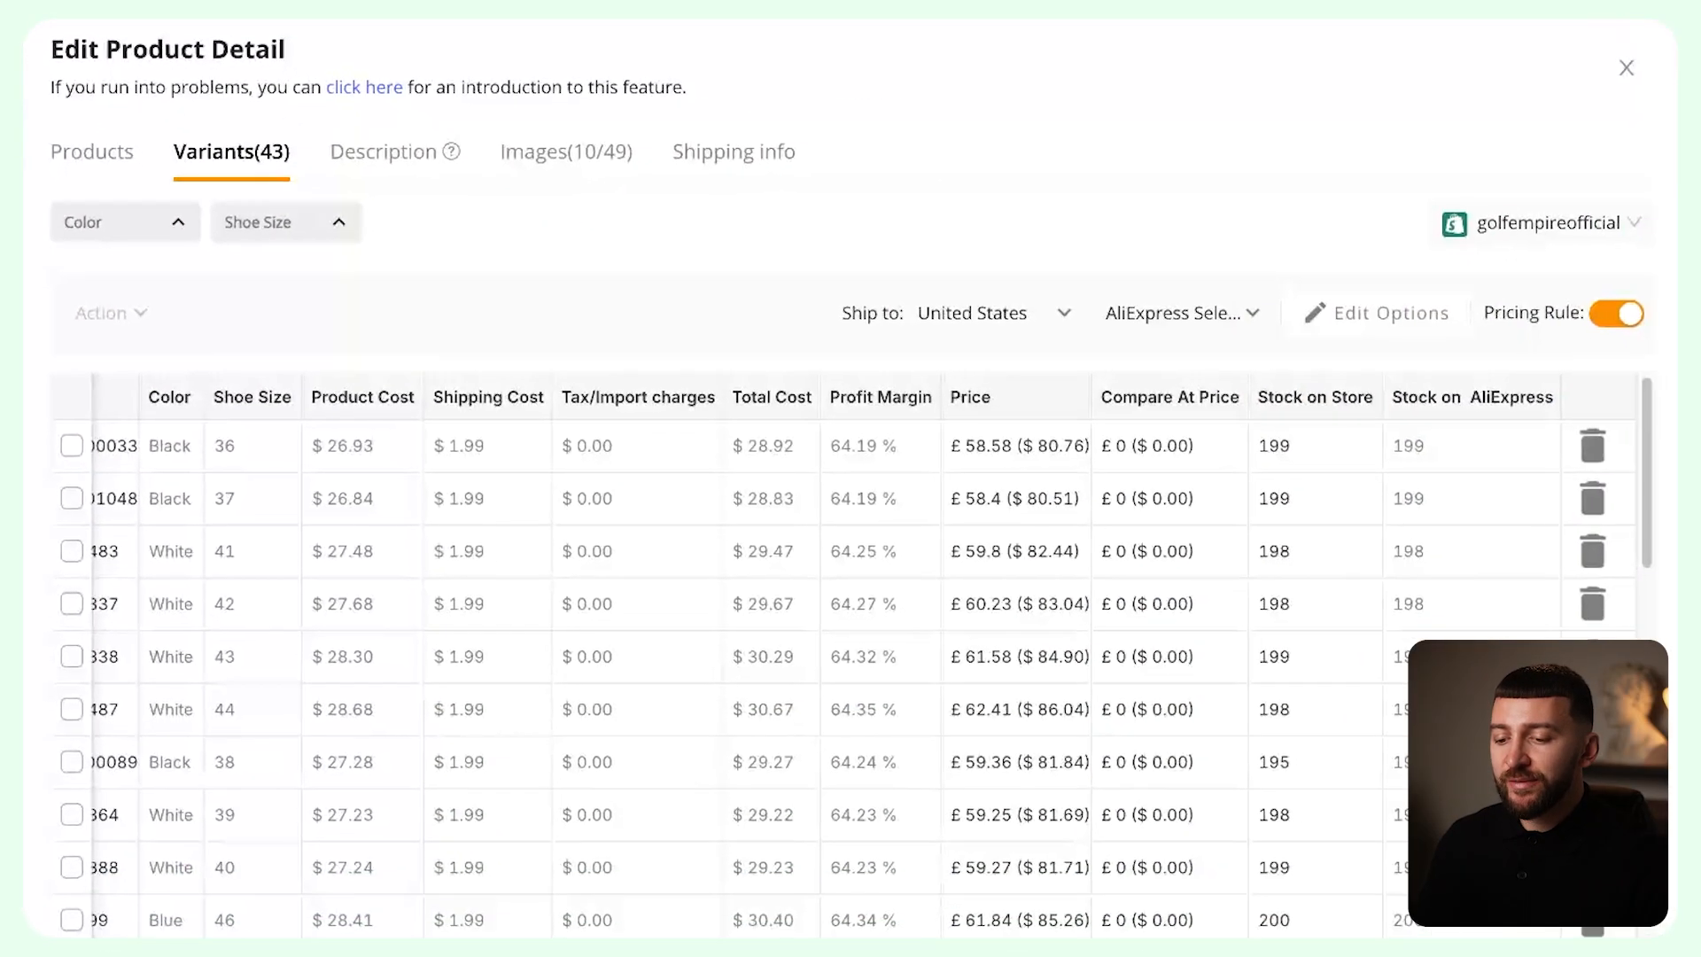
Rename the product's color option Blue to Navy and save the product options.
left_click(1380, 319)
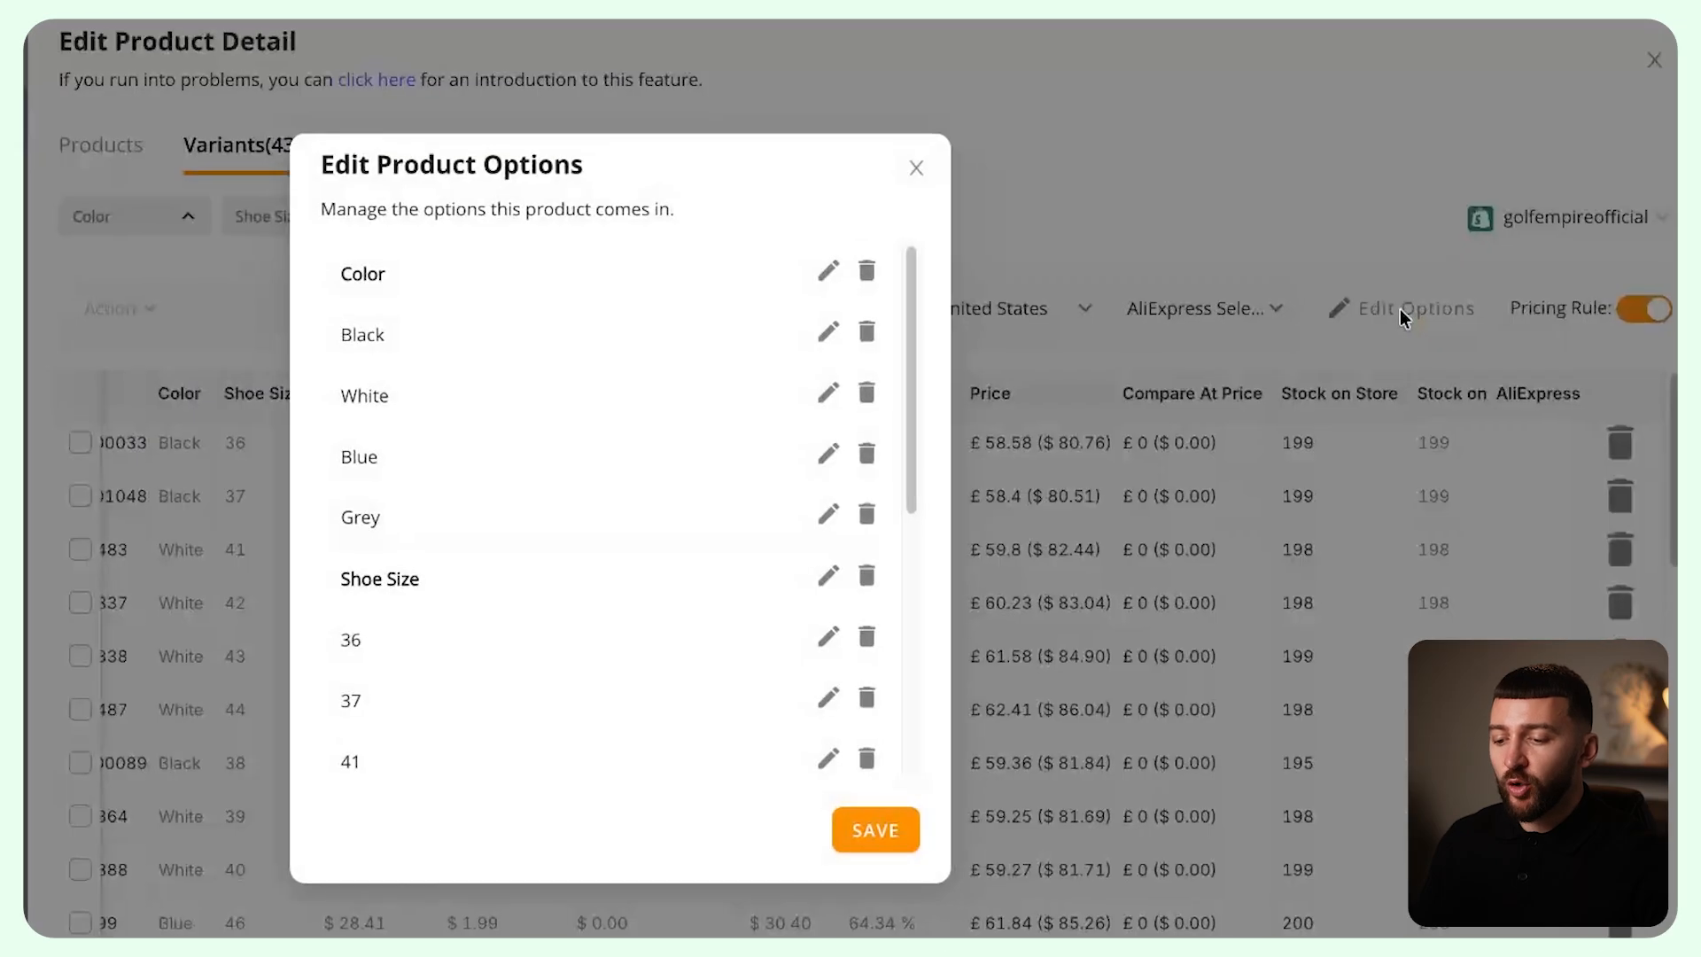
left_click(1080, 412)
key("BackSpace")
key("BackSpace")
key("BackSpace")
key("BackSpace")
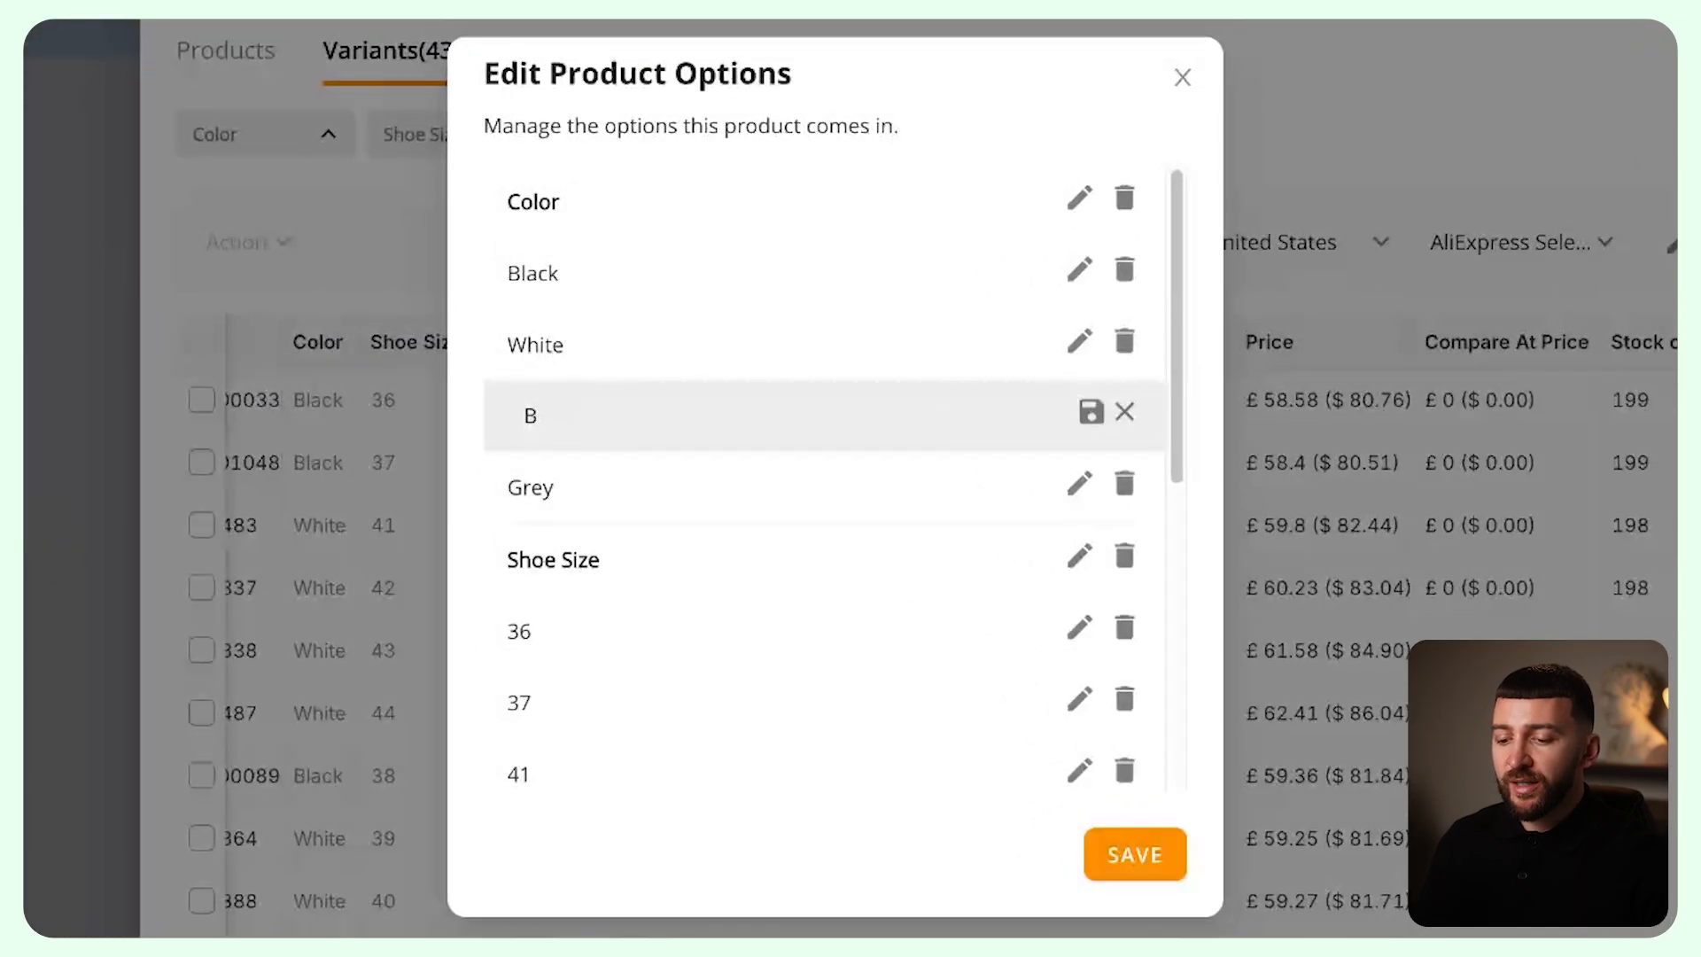
type("Navy")
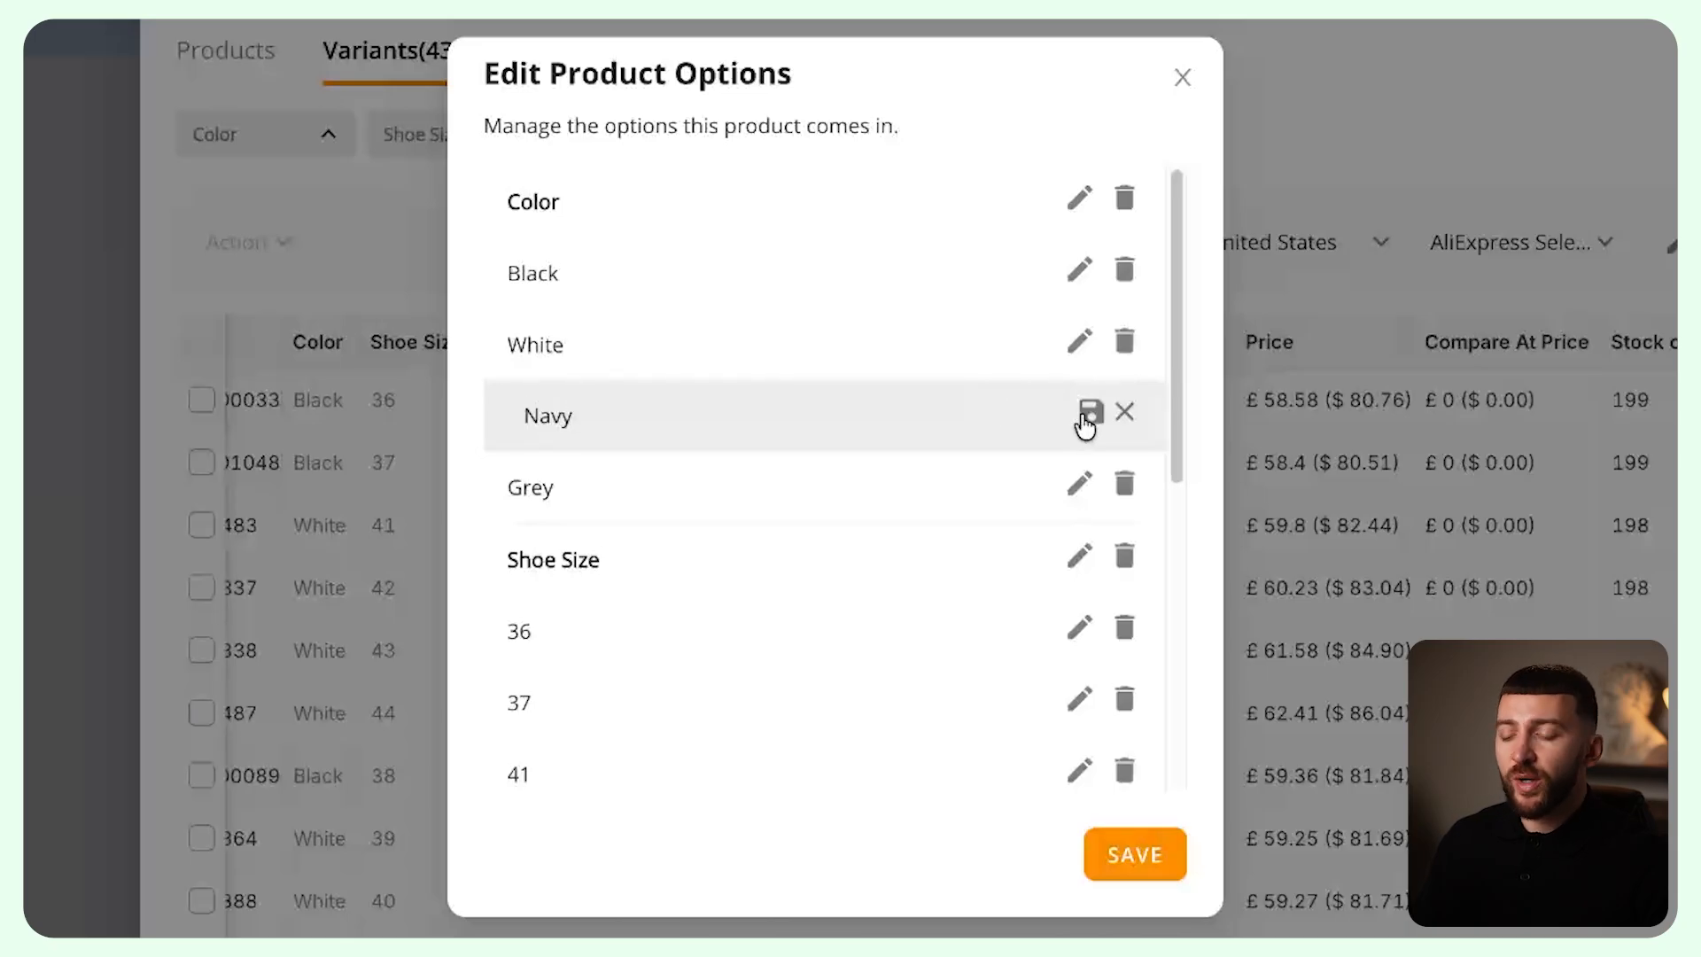
left_click(1087, 418)
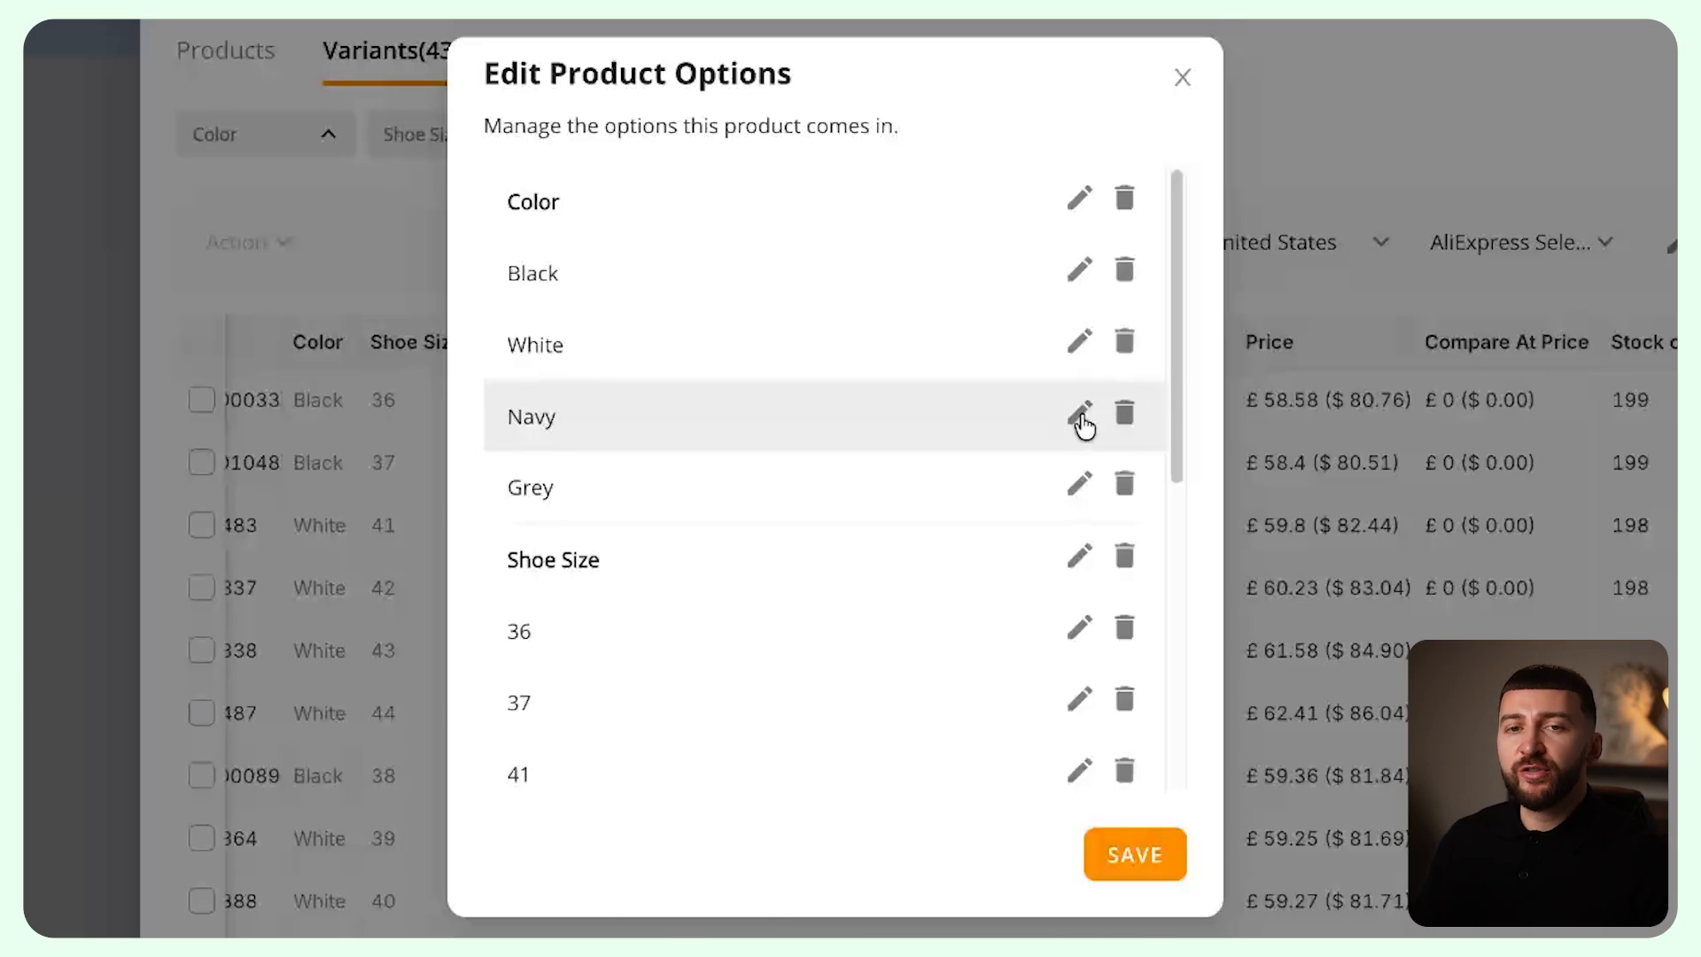
left_click(1149, 873)
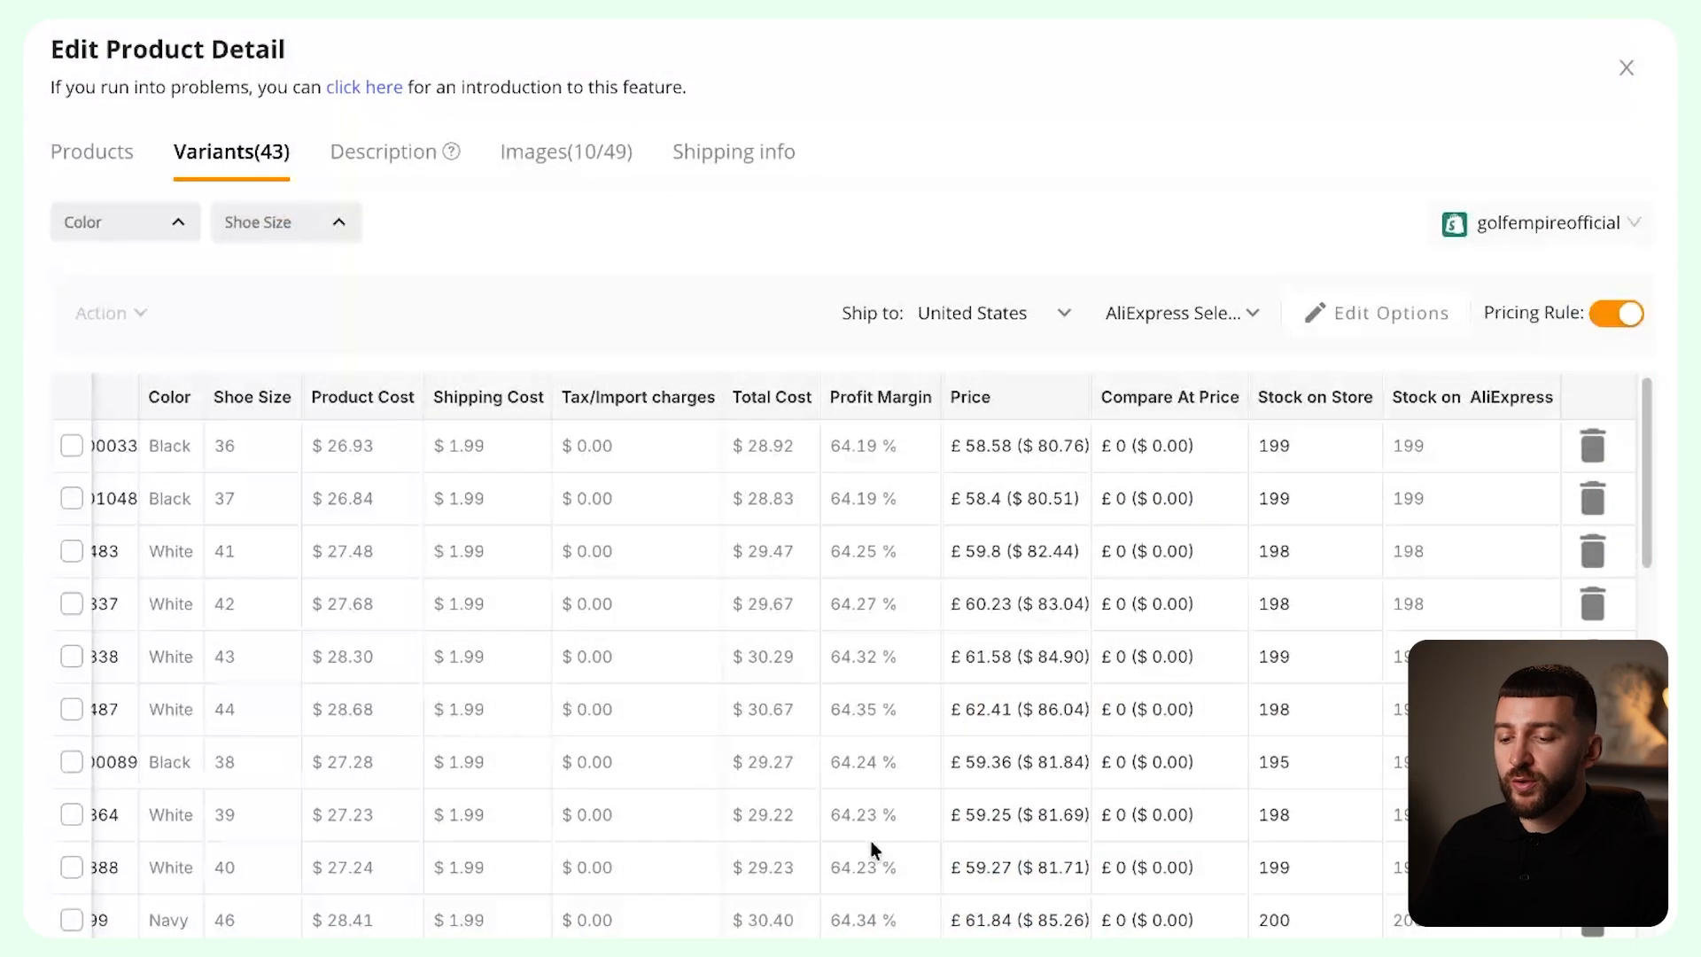
Delete the SPECIFICATIONS heading from the beginning of the shoe's product description.
left_click(406, 168)
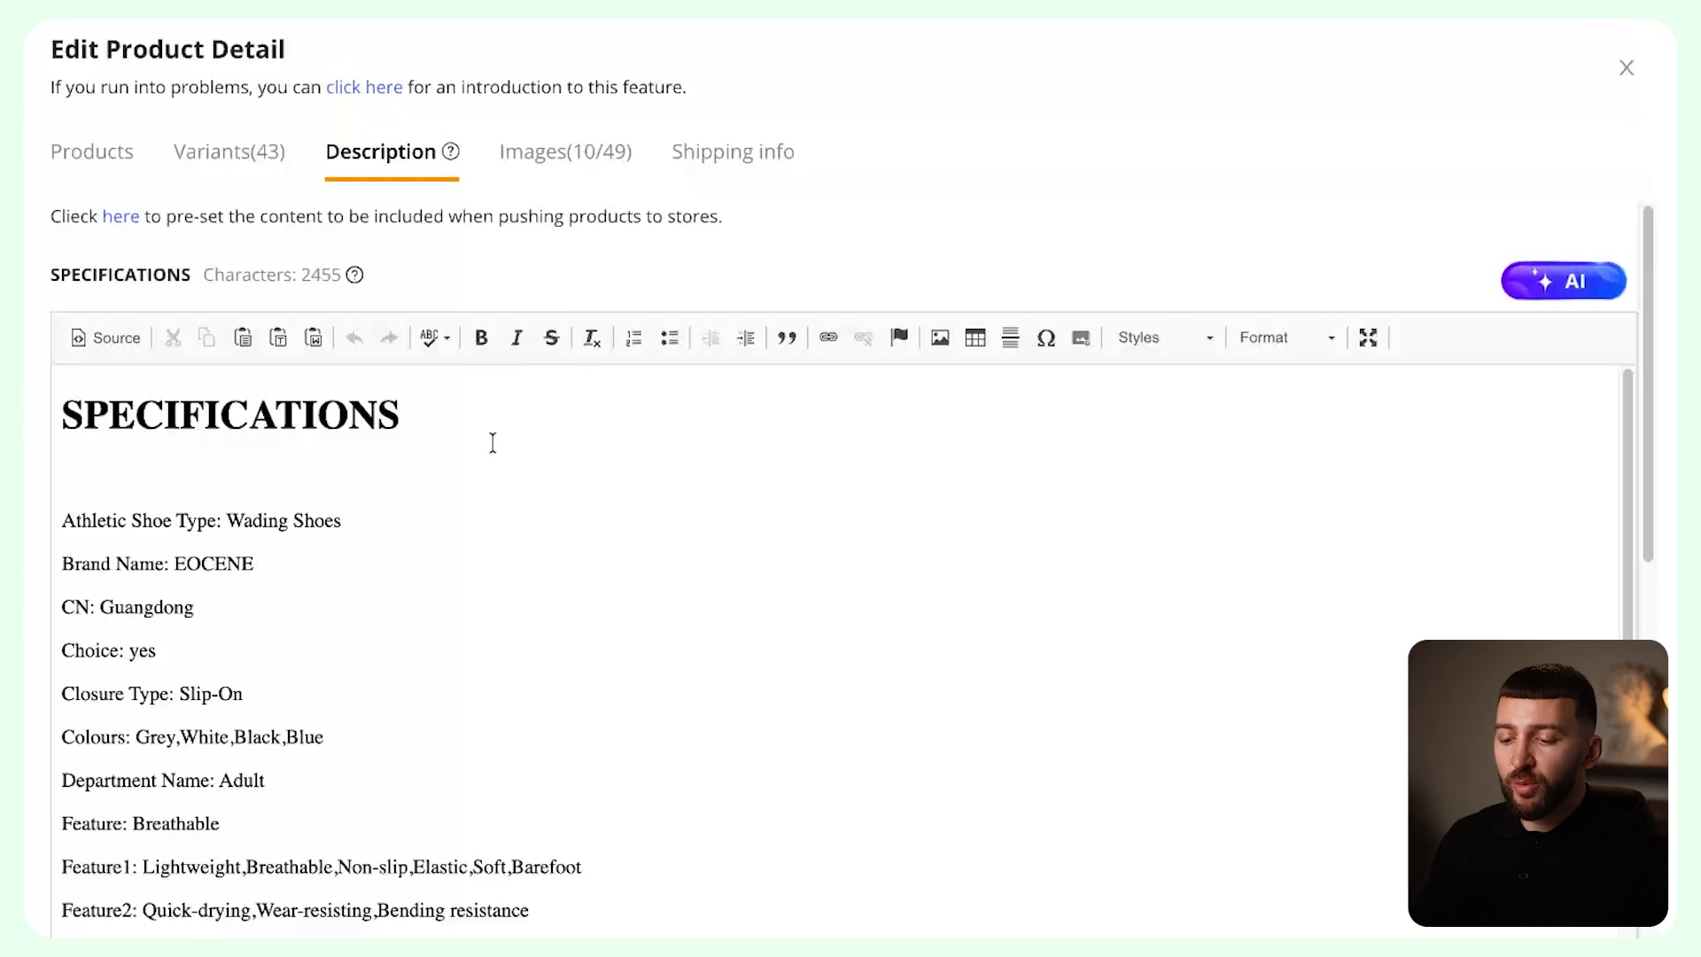
left_click_drag(487, 438, 40, 422)
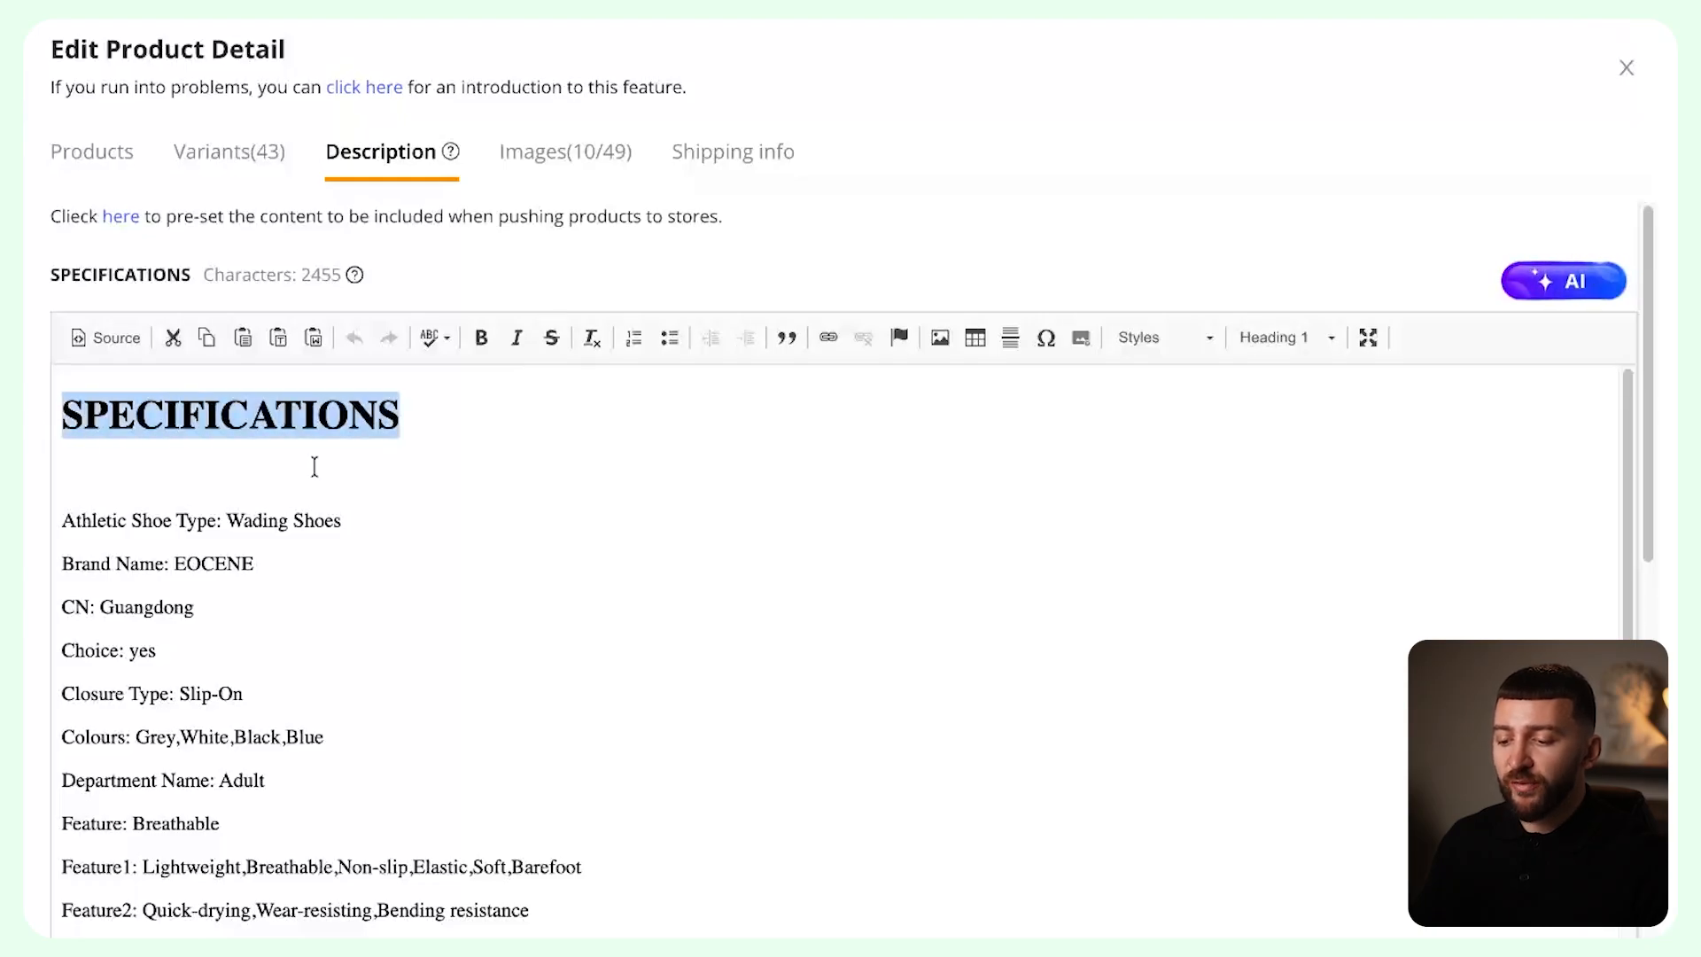
key("BackSpace")
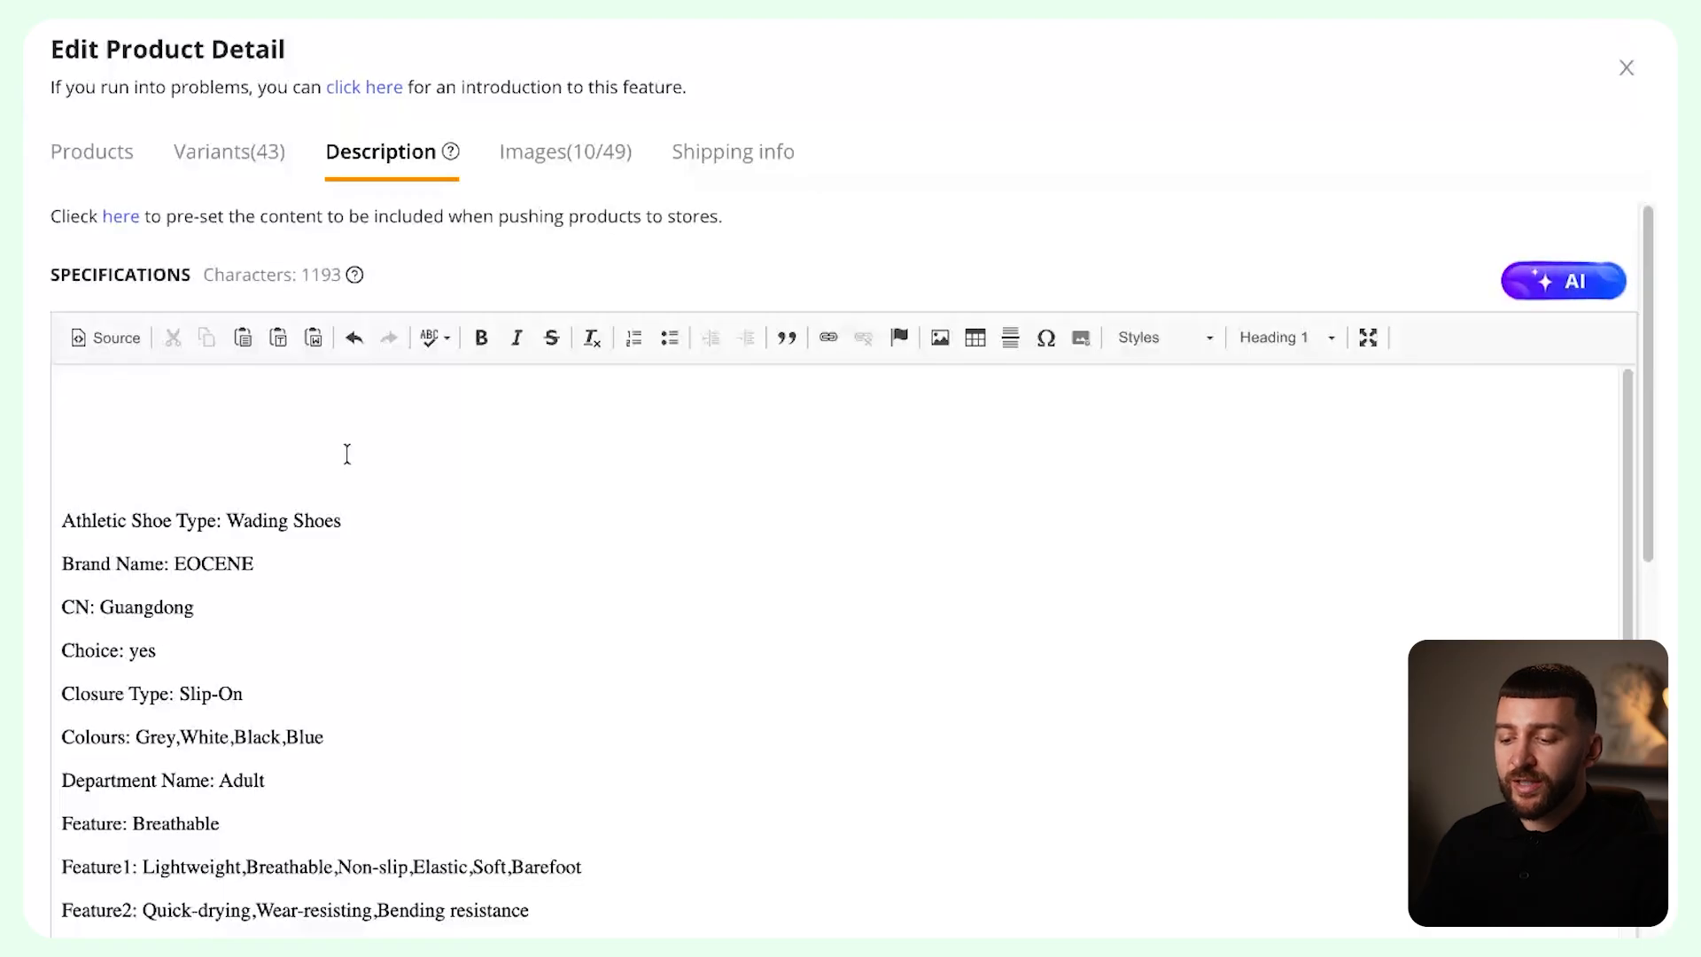
Add the image of all four shoe colors and the "Applicable scene" image to the product's selected media.
left_click(554, 166)
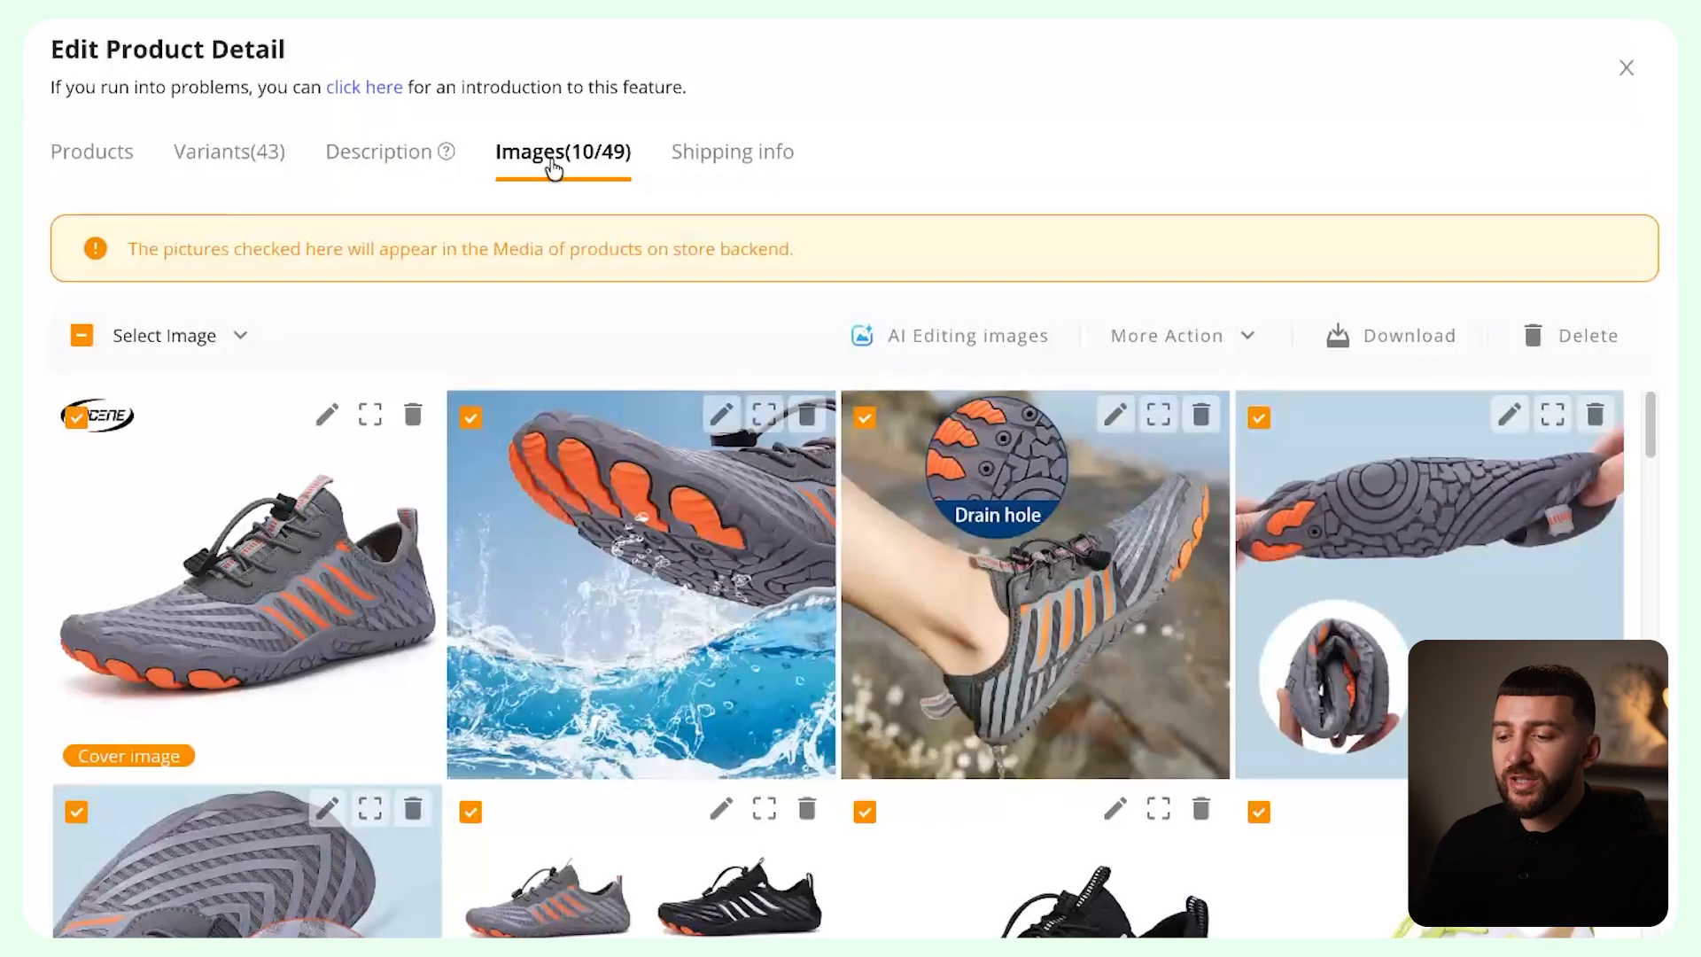
scroll(652, 740, "down", 7)
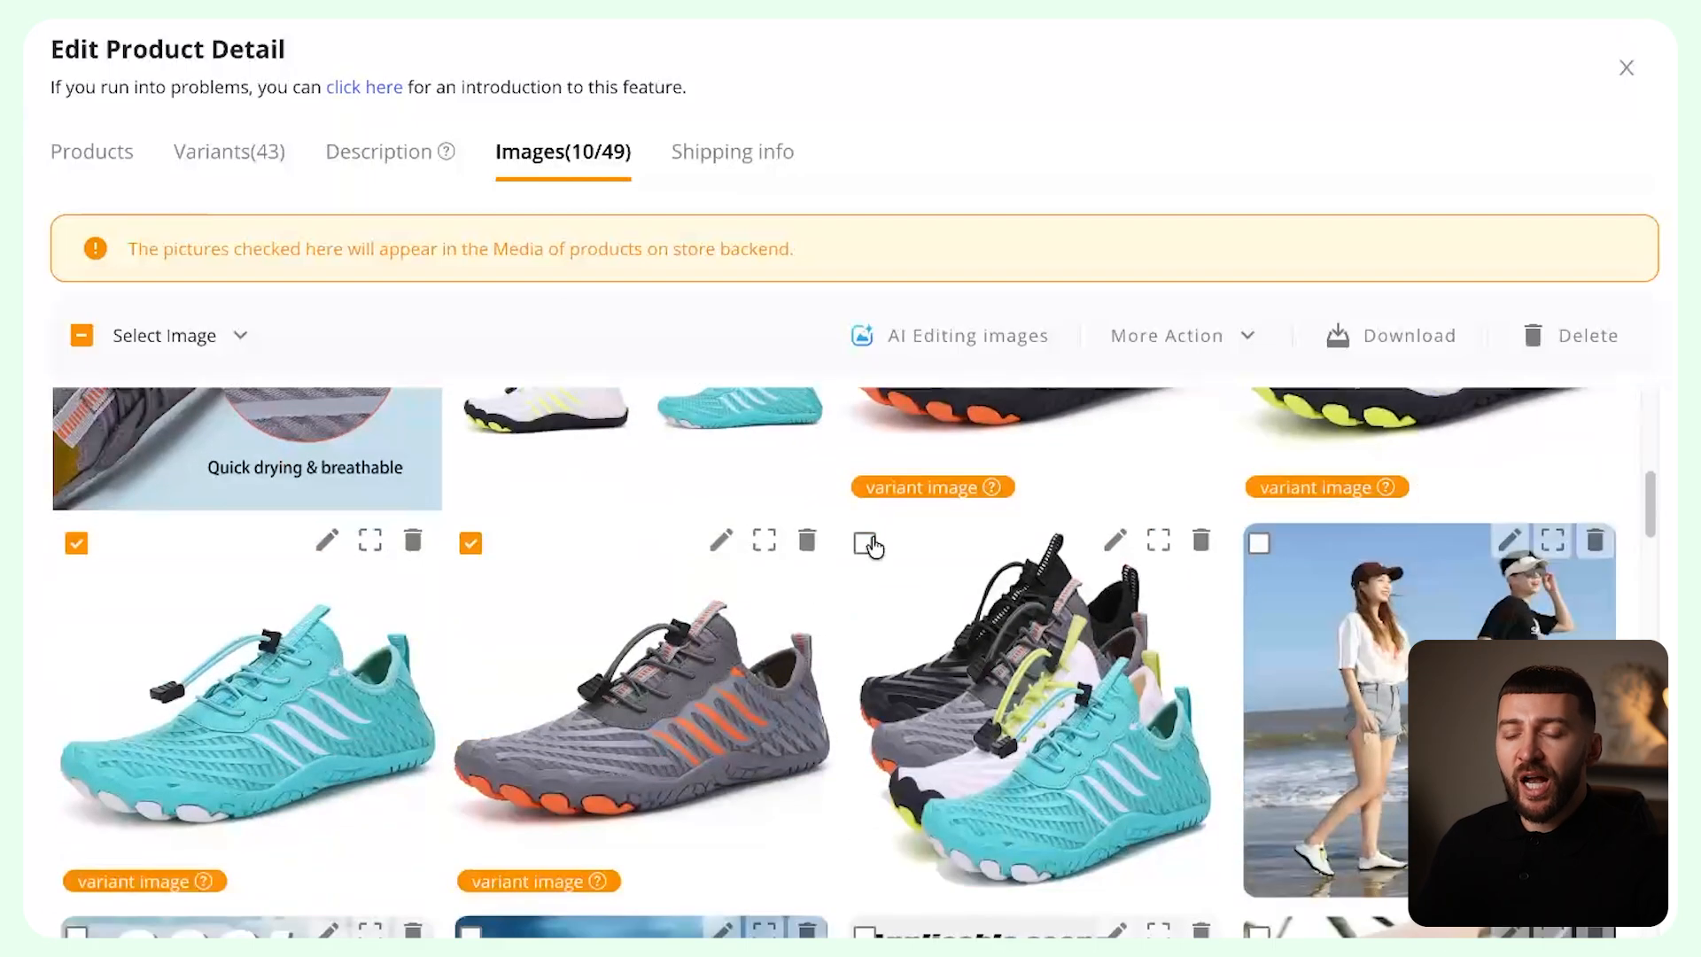
left_click(866, 543)
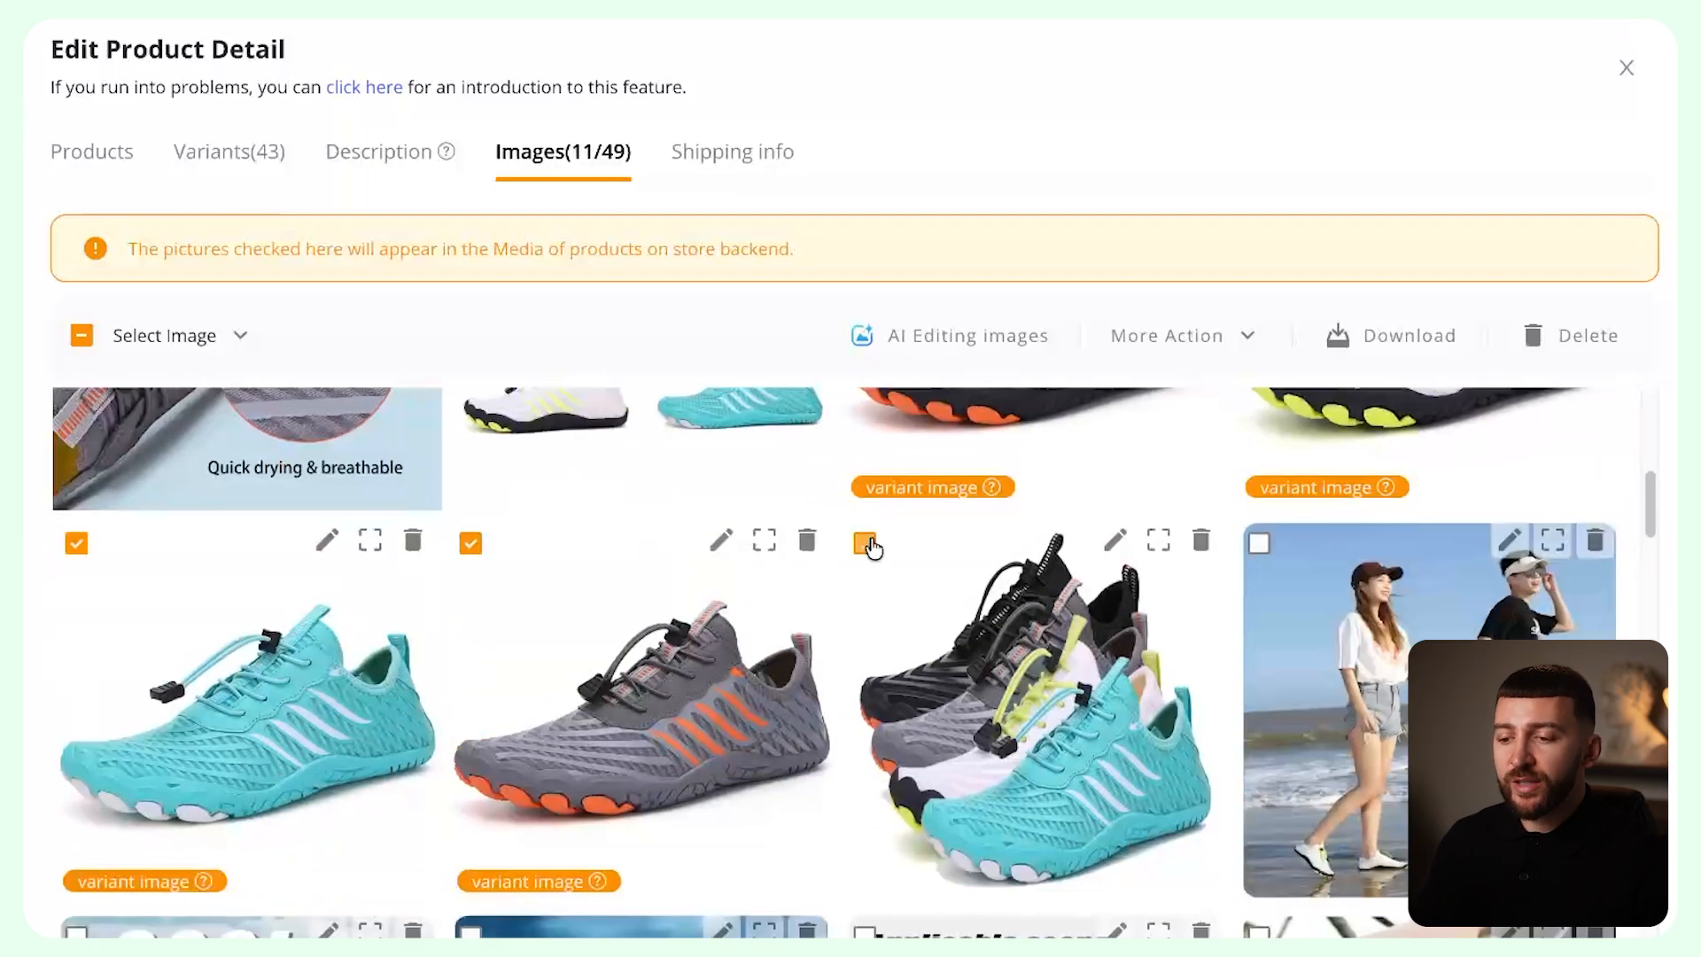
scroll(902, 650, "down", 3)
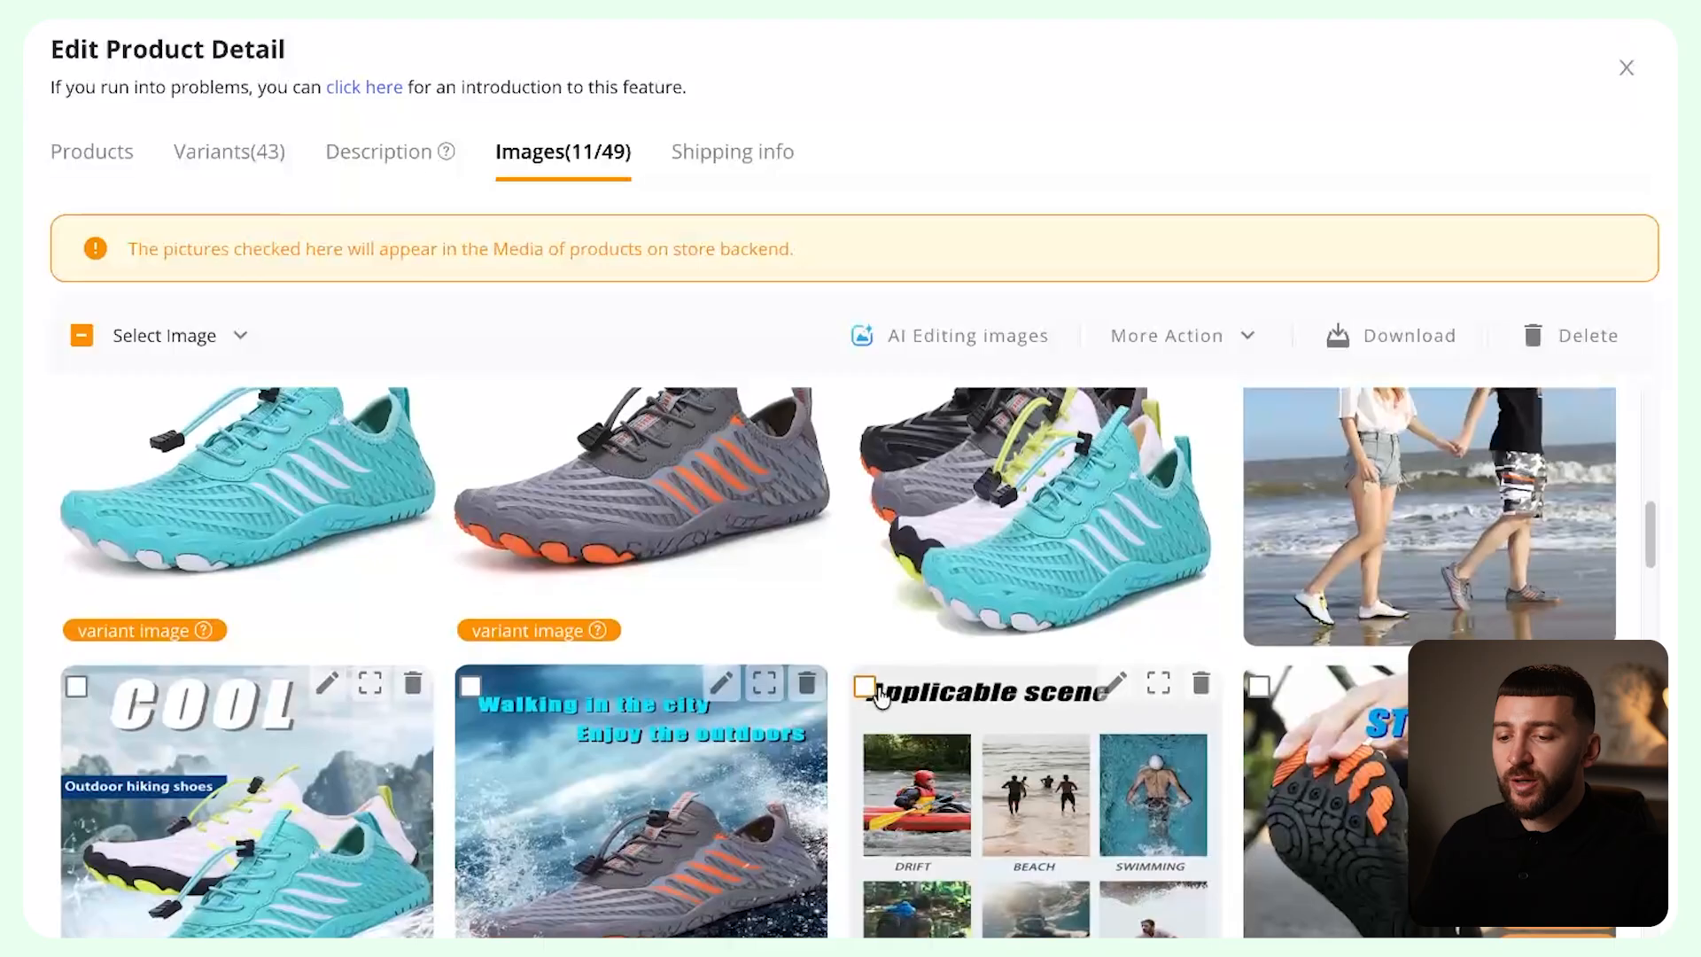
left_click(865, 712)
scroll(864, 756, "up", 2)
scroll(863, 755, "up", 8)
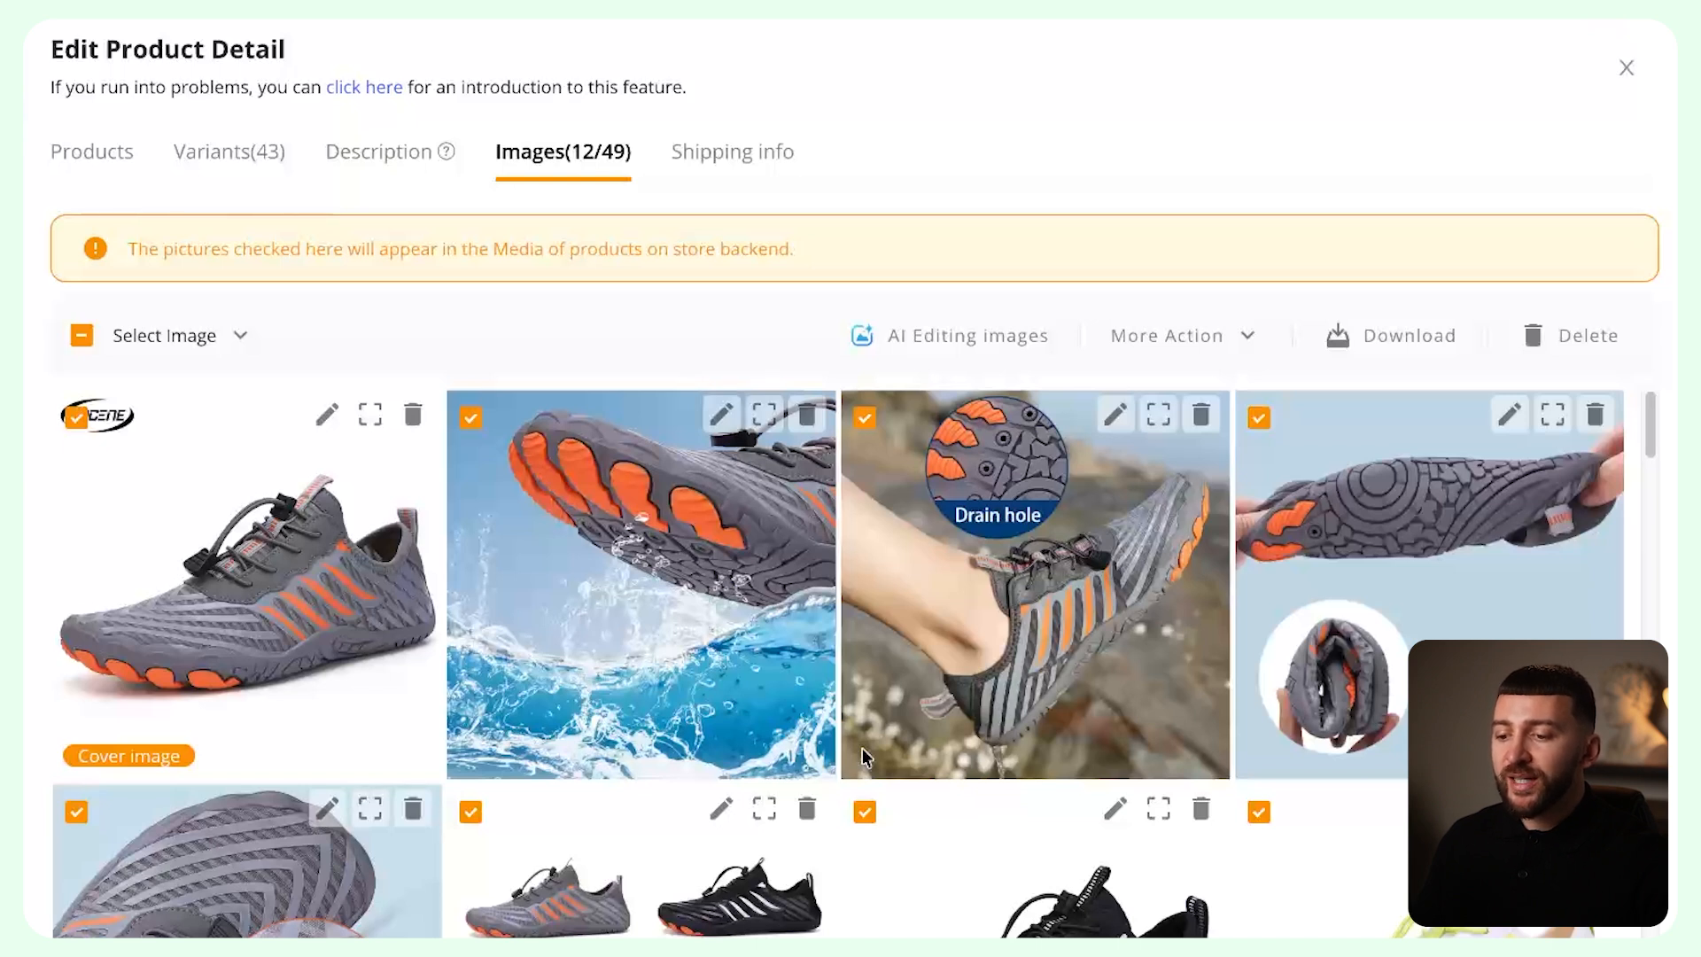
Check the shoe's shipping options to the United Kingdom and push it to the store with the product status set as Draft.
left_click(731, 173)
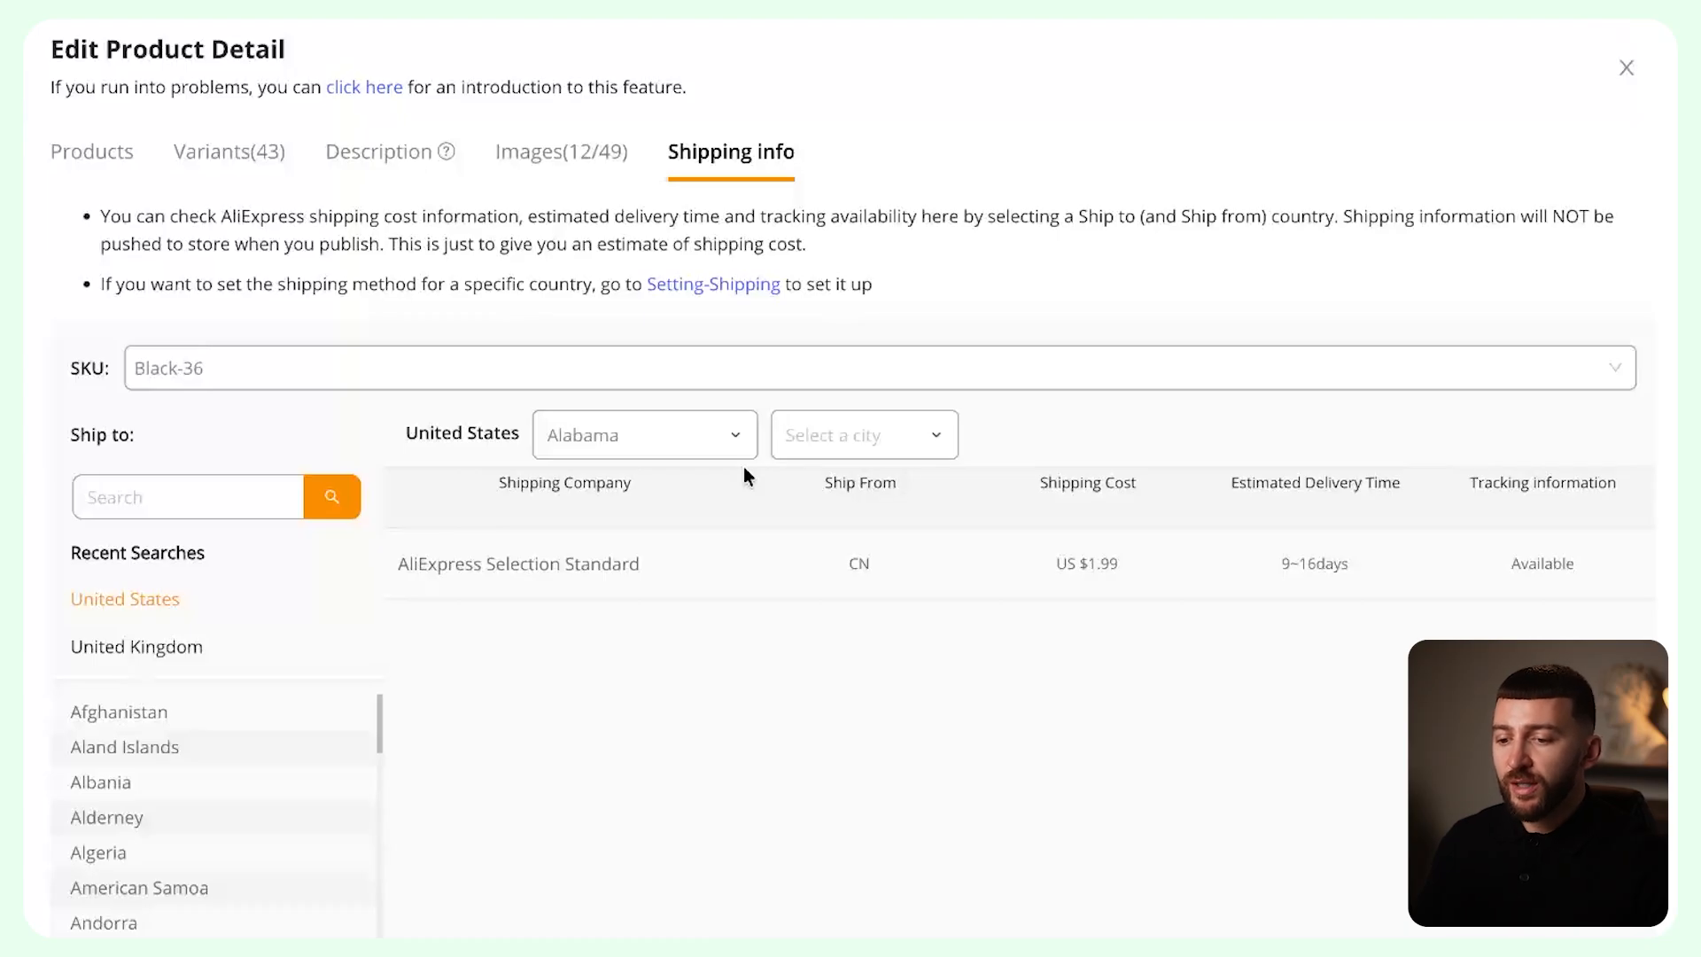
left_click(174, 651)
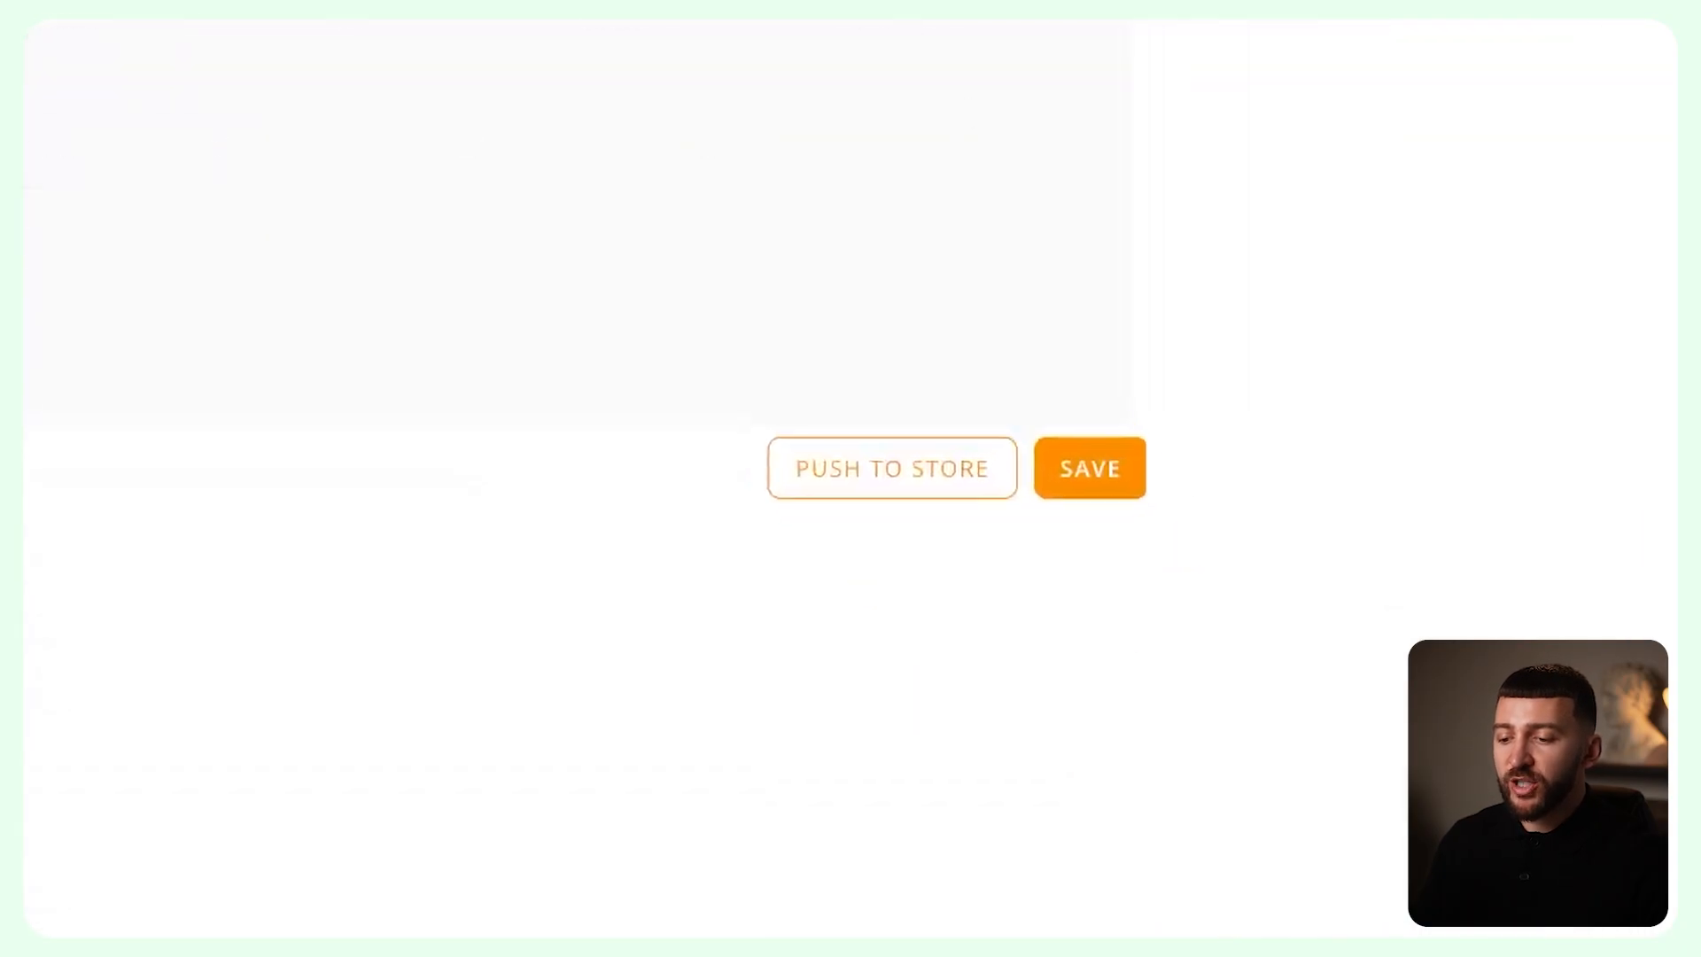
left_click(907, 453)
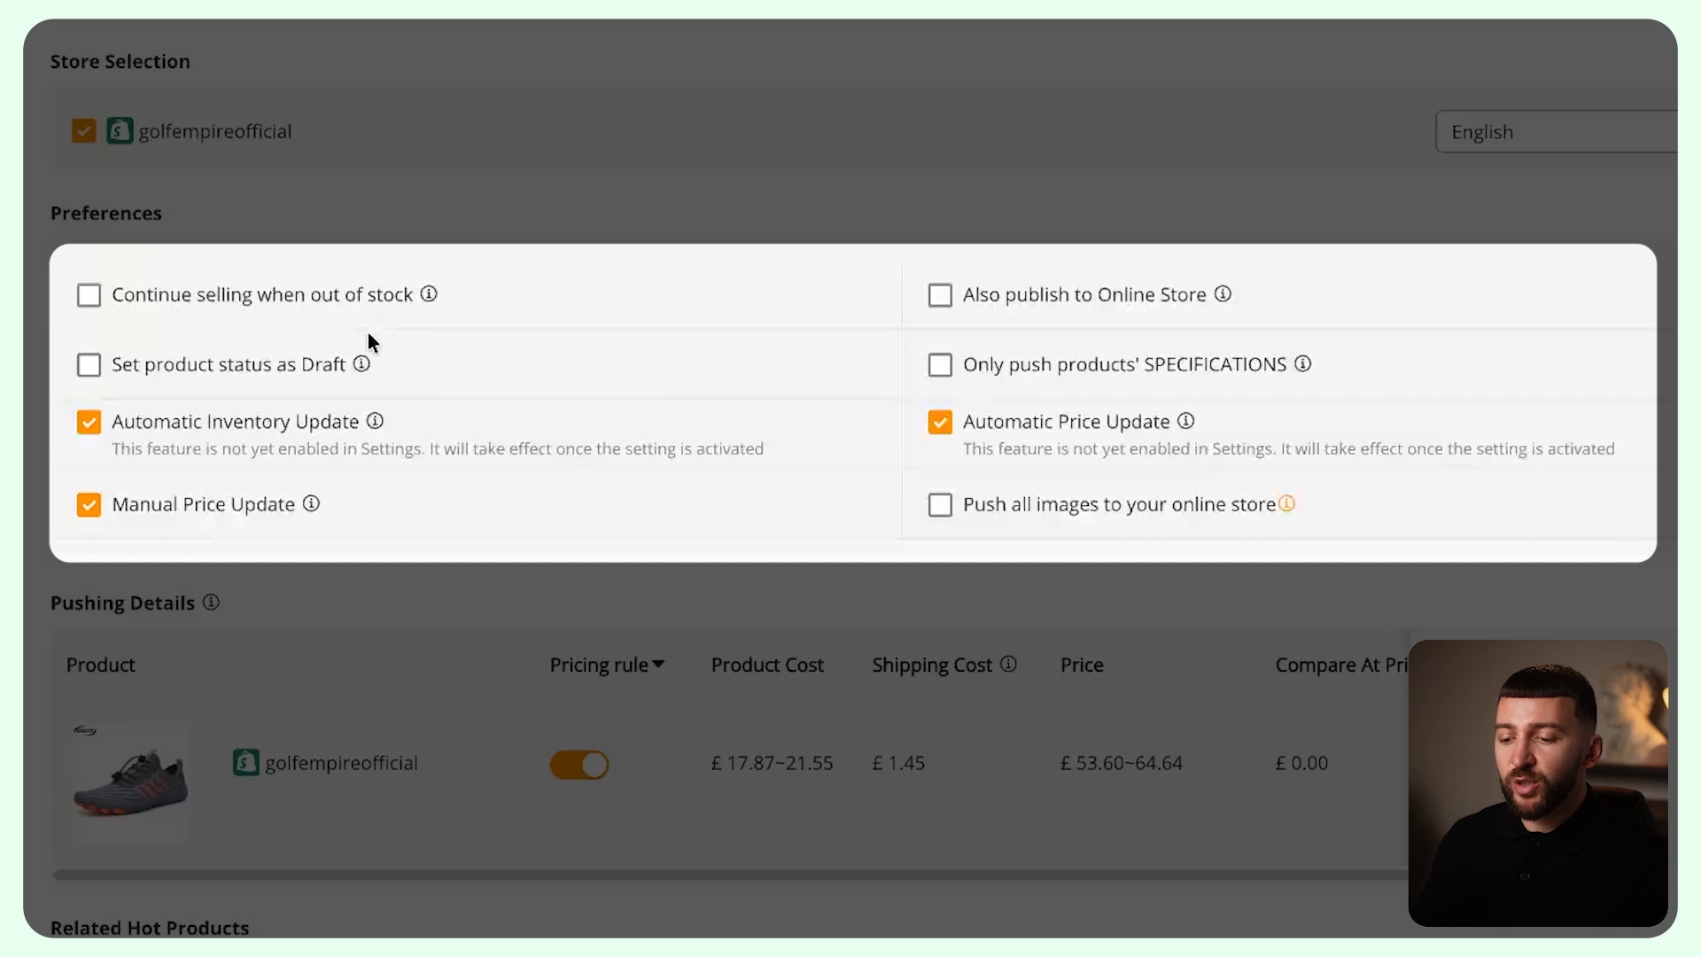
left_click(91, 369)
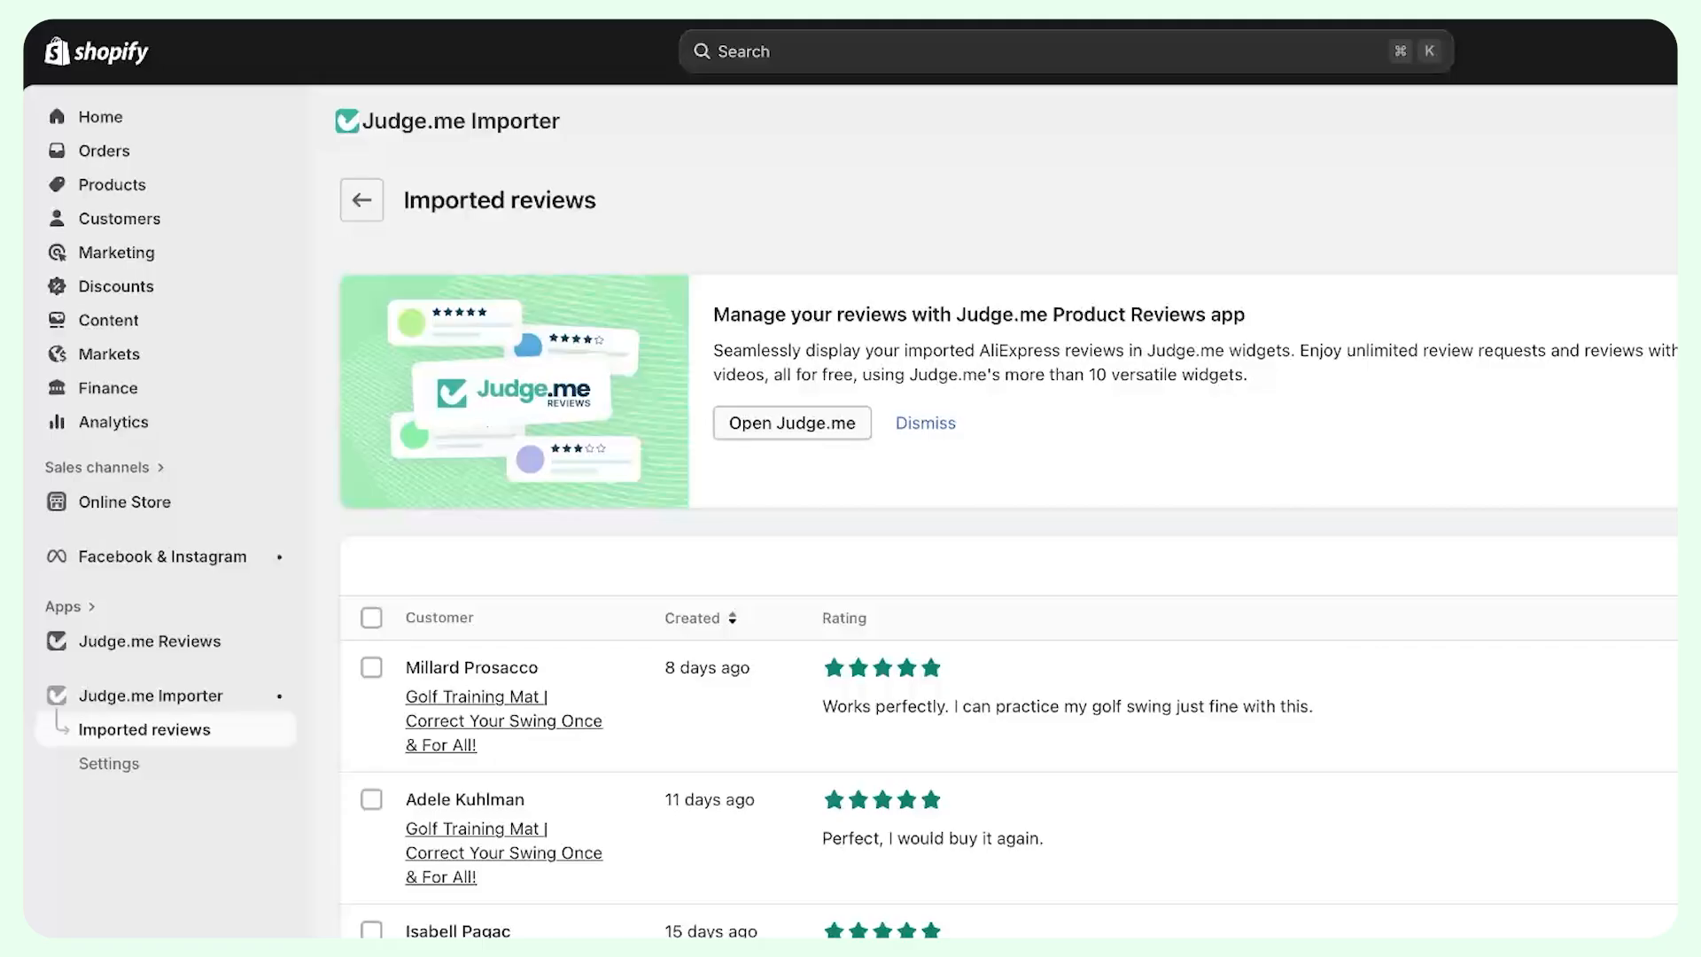
Look through the imported Judge.me reviews in Shopify and the customer review carousel on the storefront.
scroll(1009, 545, "down", 10)
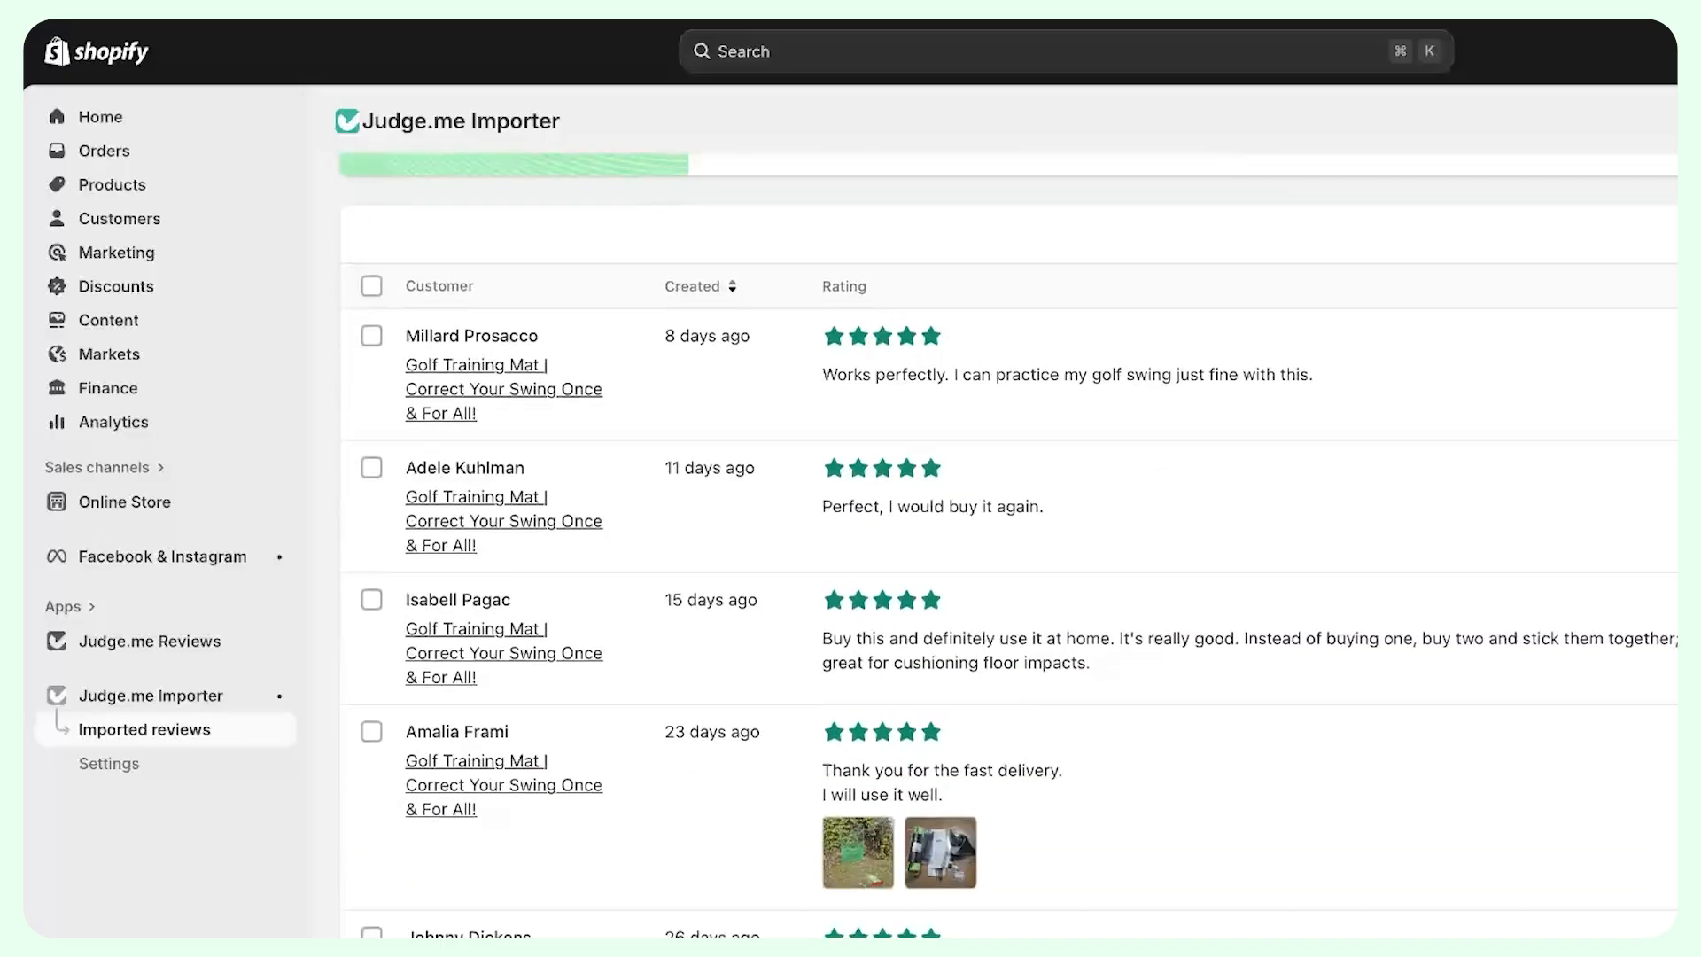
scroll(1009, 545, "down", 9)
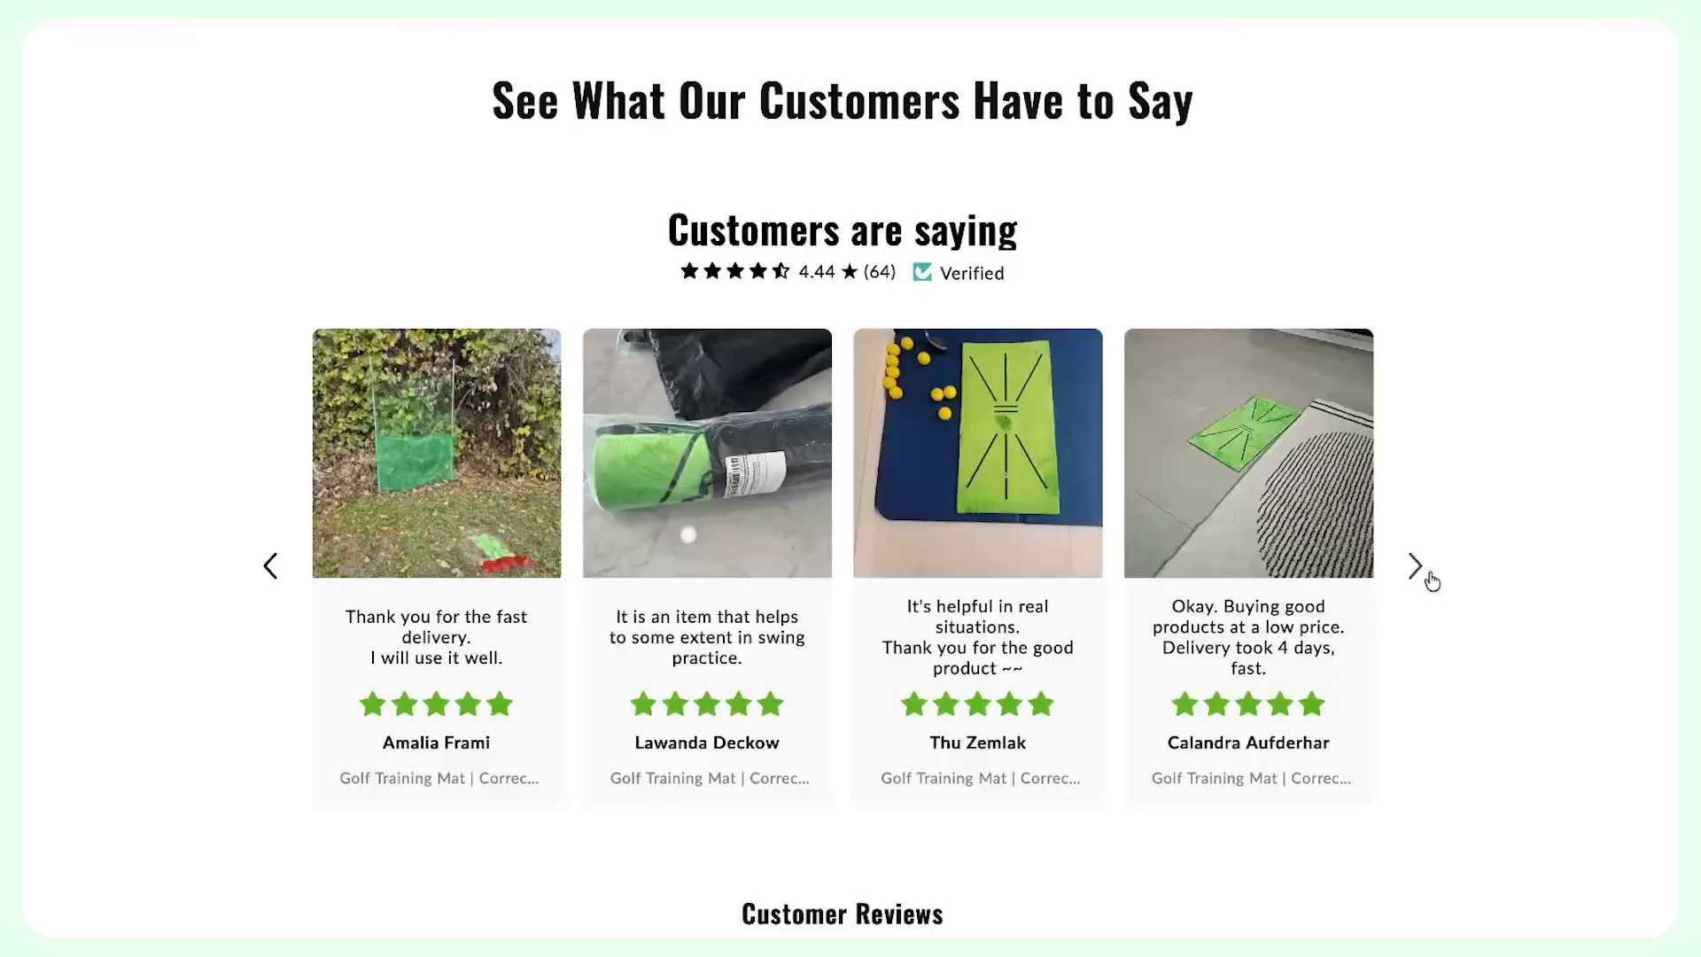
left_click(1428, 574)
left_click(1429, 574)
left_click(1416, 567)
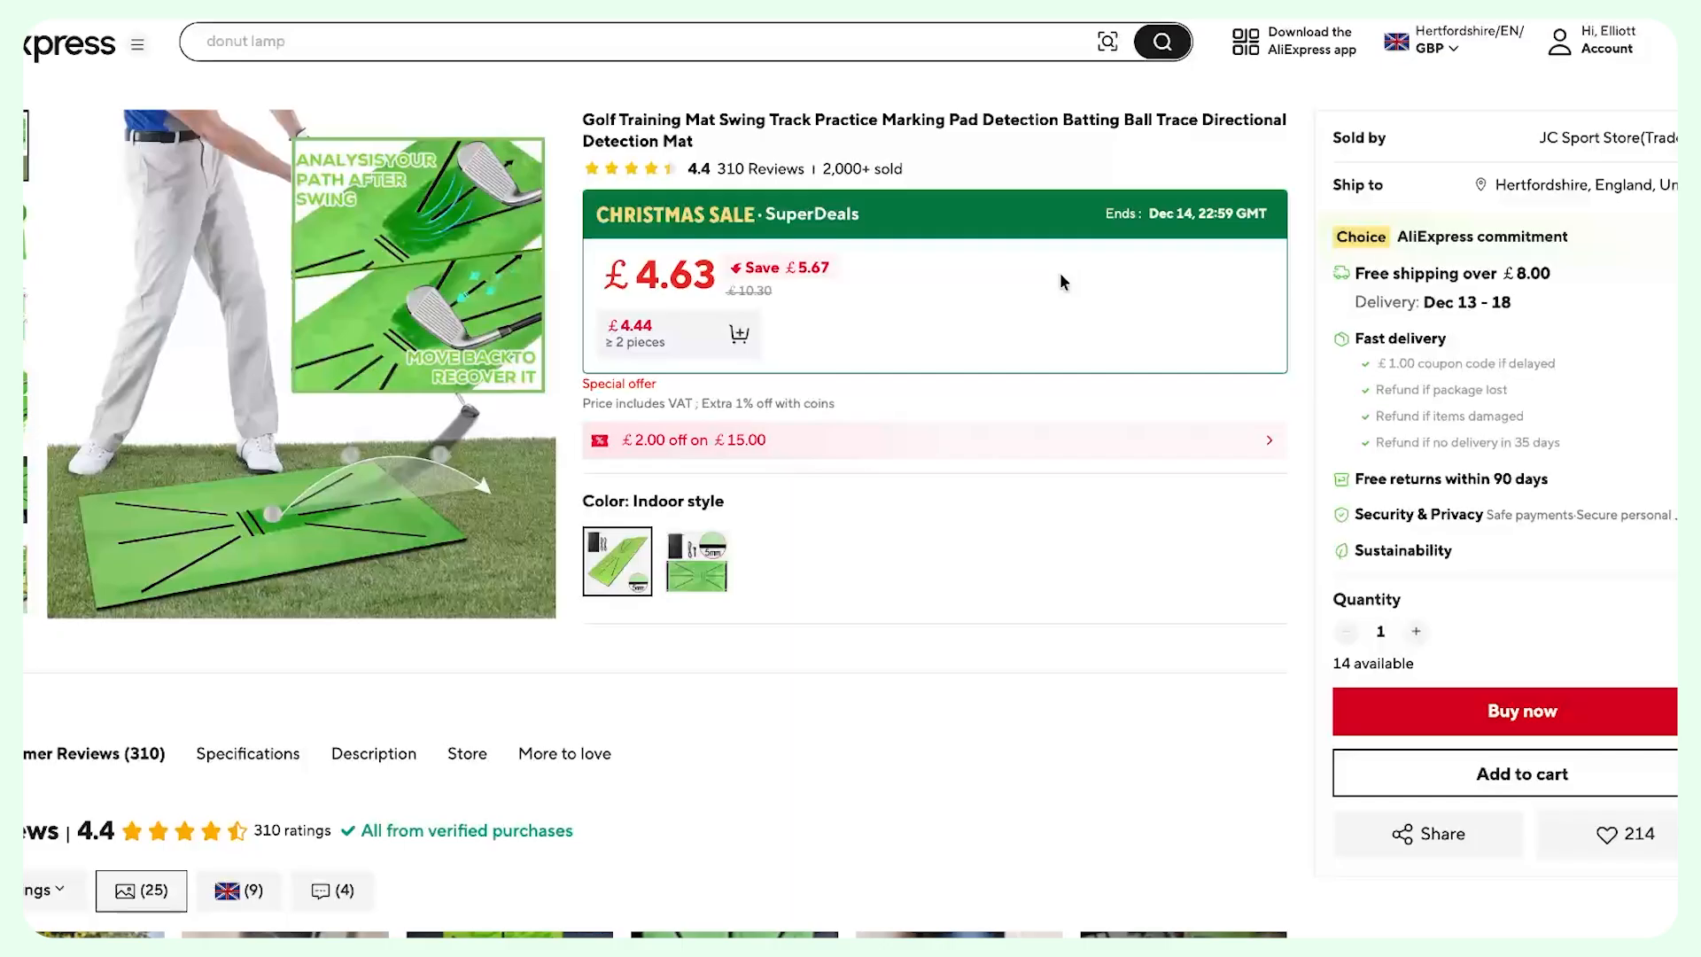
Examine the golf training mat's AliExpress product page and its customer reviews.
scroll(1060, 273, "down", 5)
scroll(1060, 273, "down", 1)
left_click(1157, 490)
left_click(430, 176)
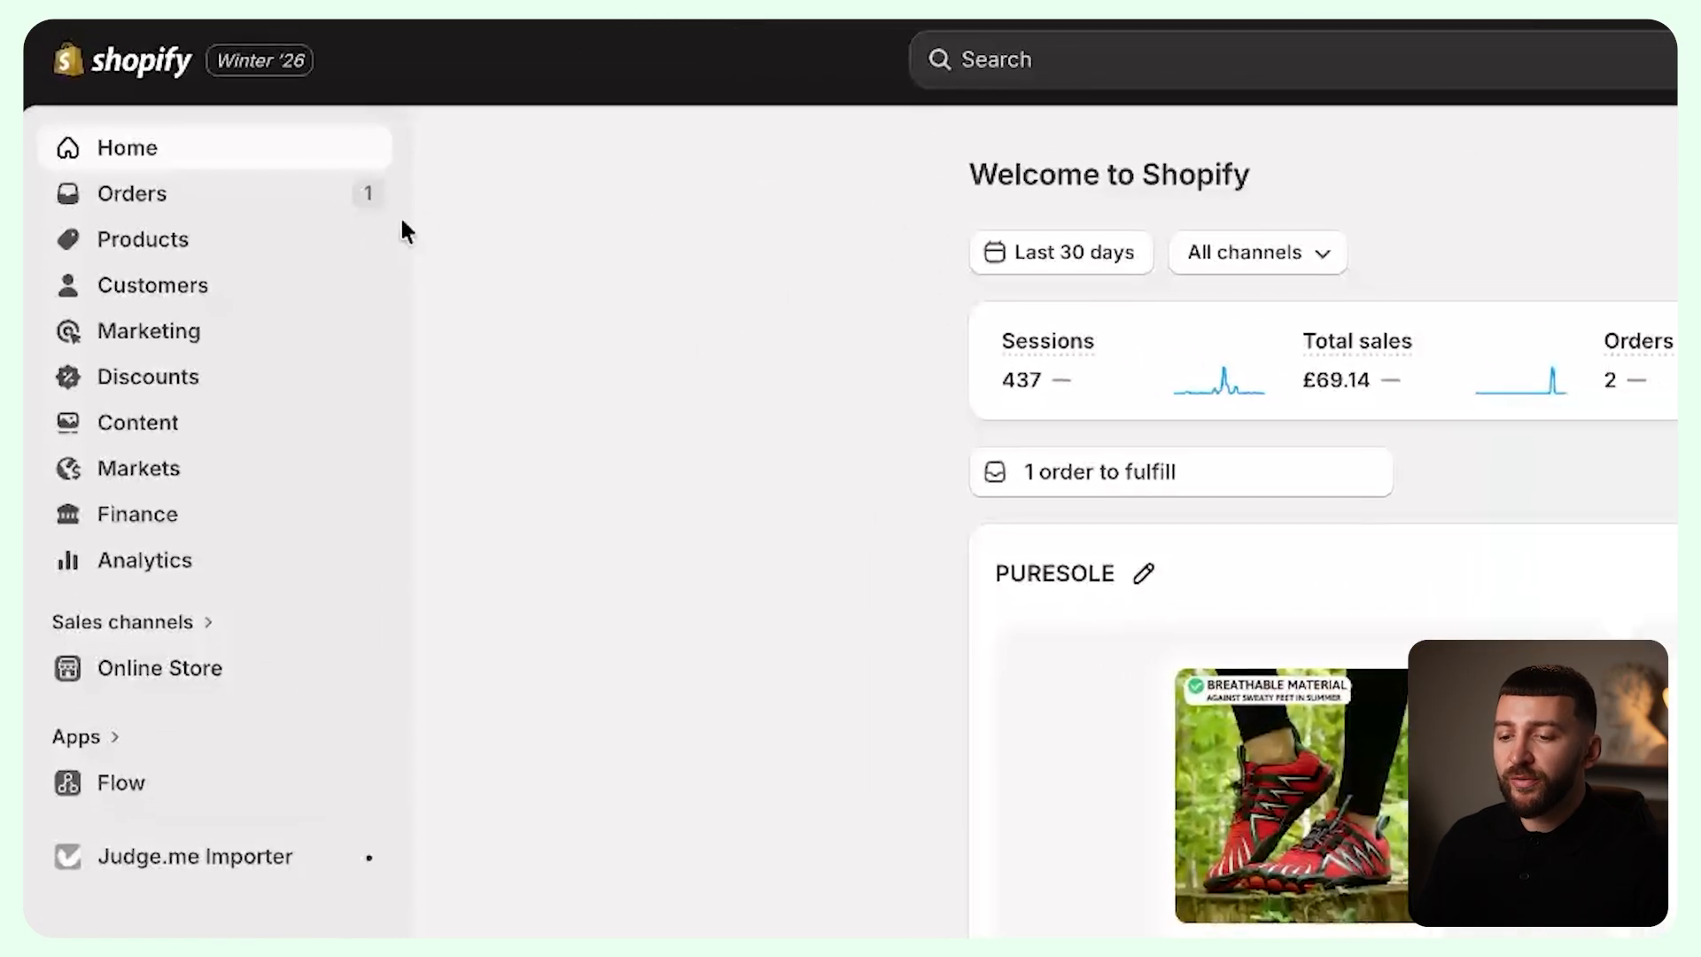
Open the imported EOCENE barefoot shoe draft from the products in the Shopify admin.
left_click(223, 261)
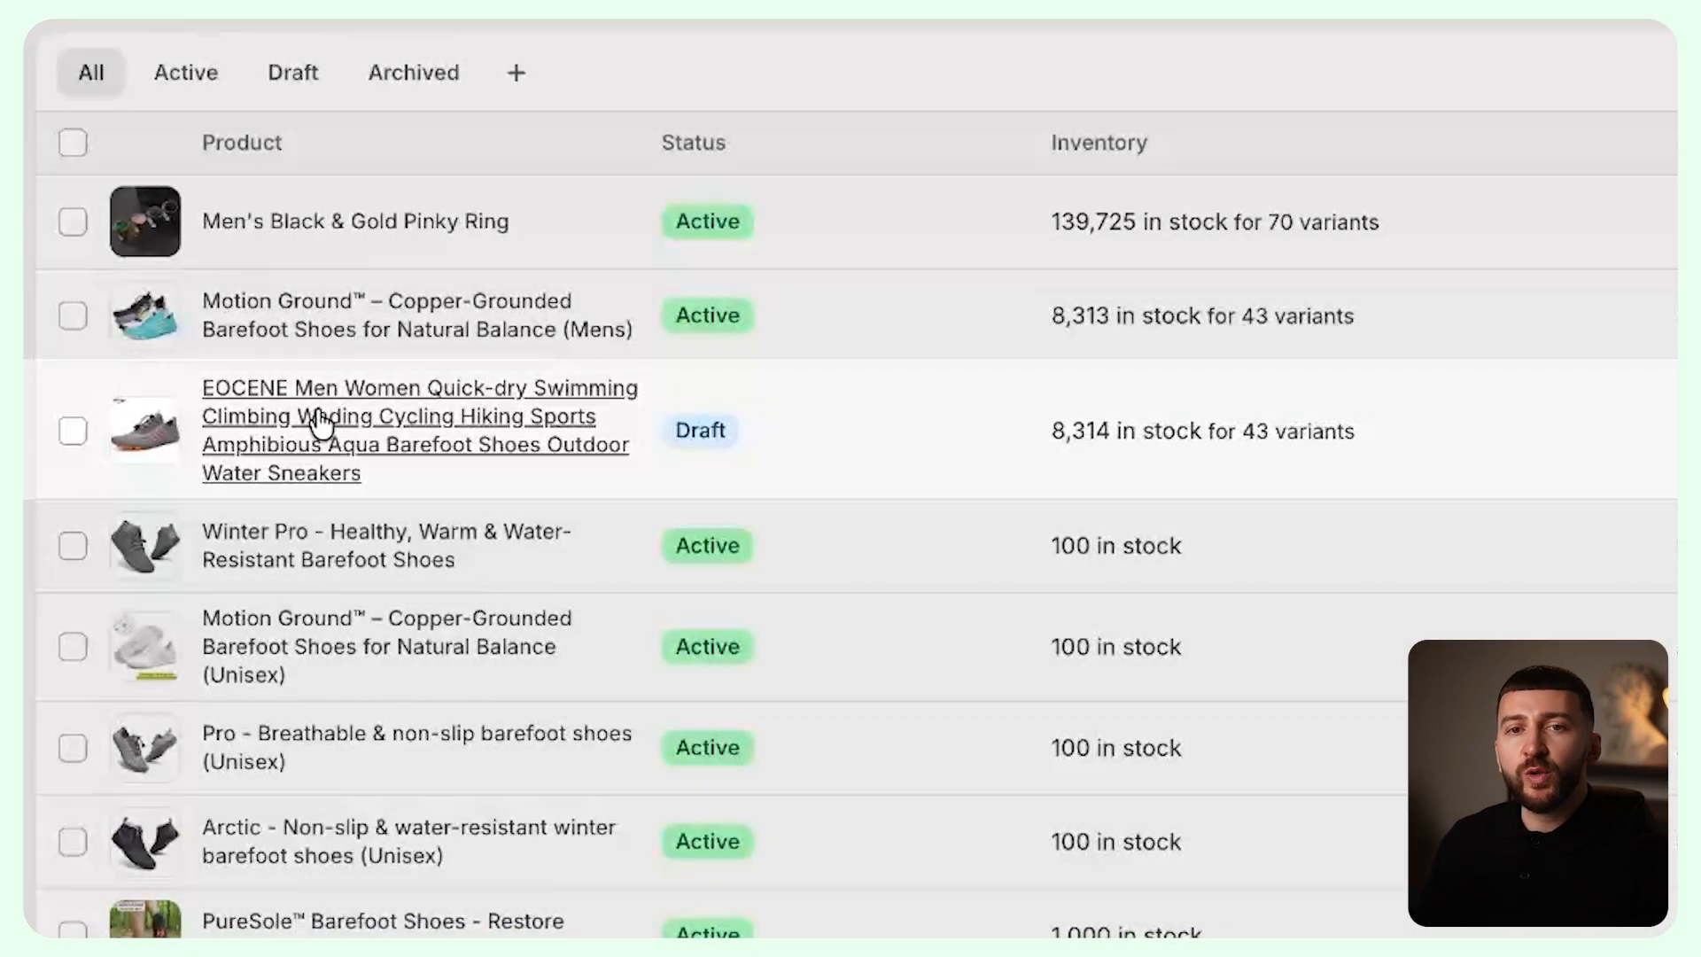
left_click(317, 413)
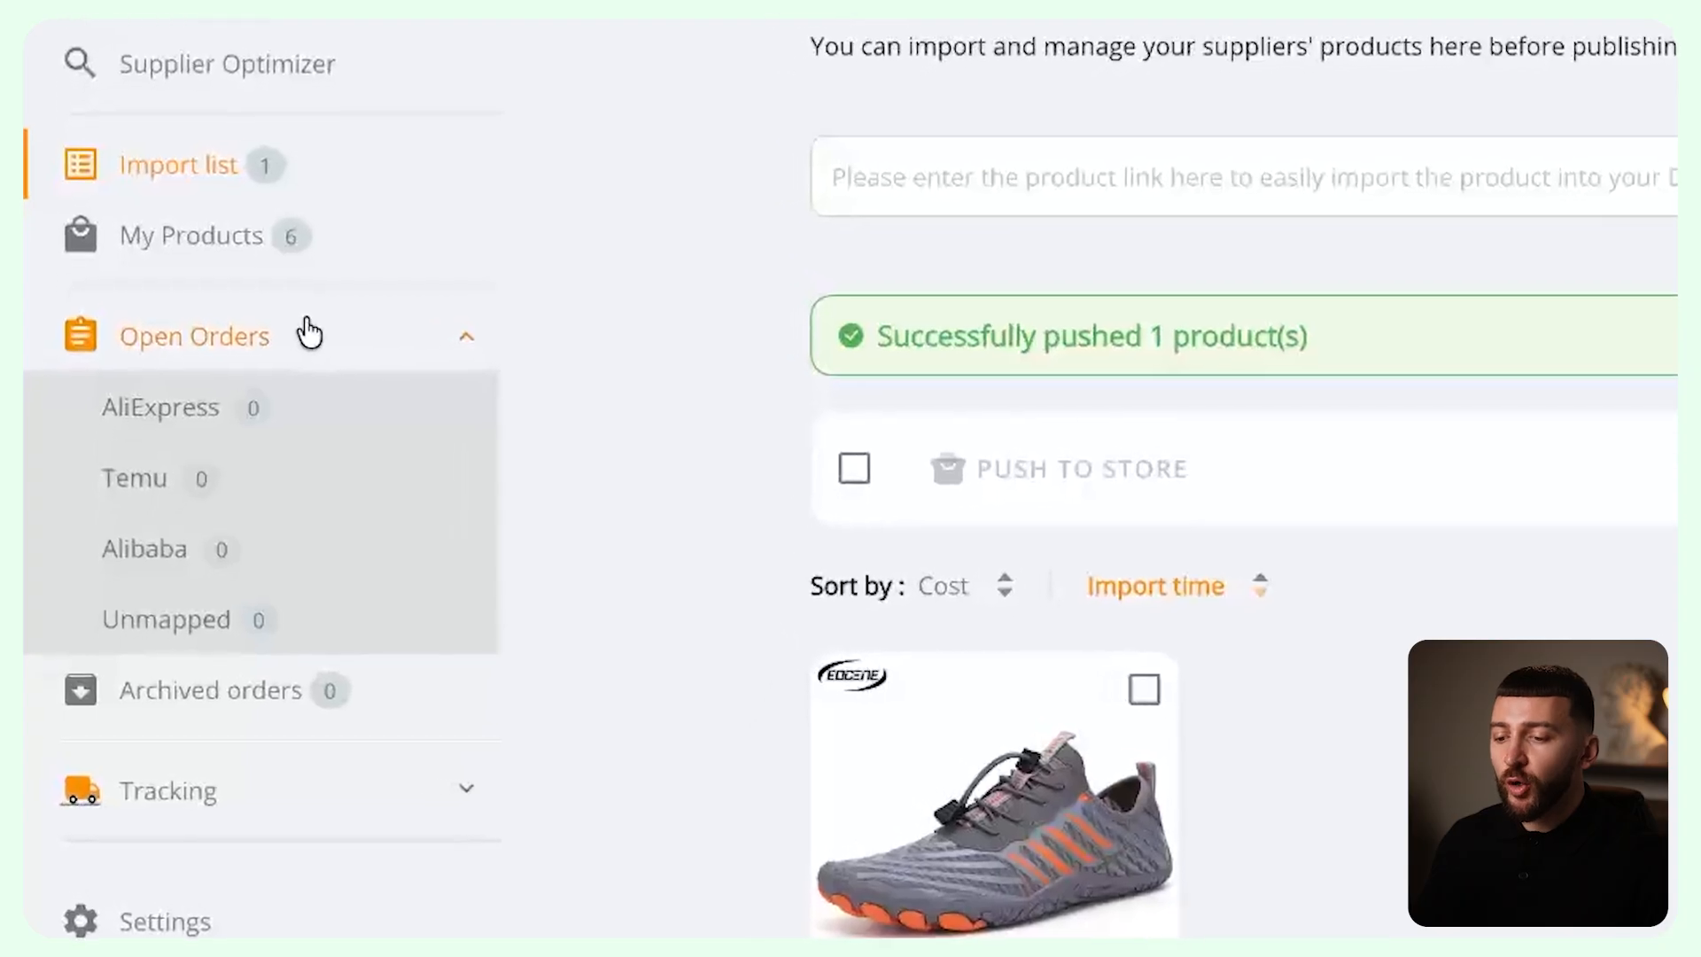
Switch to DSers' open AliExpress orders and place the Men's Black & Gold Pinky Ring order via API.
left_click(216, 423)
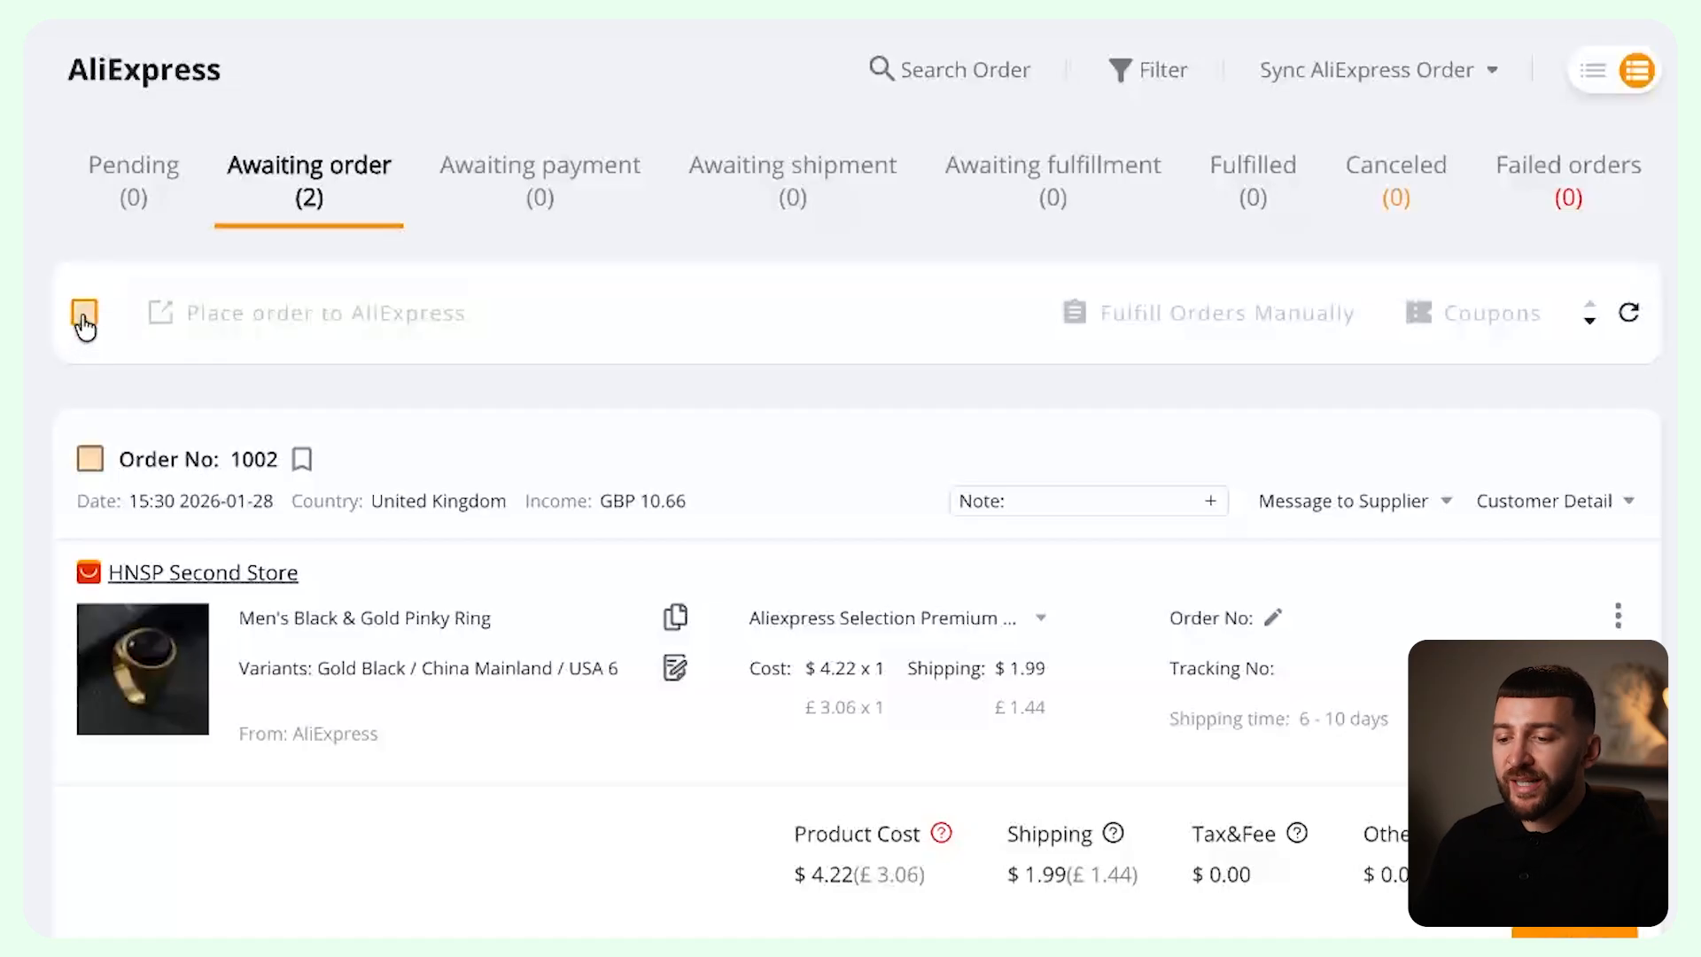
left_click(84, 314)
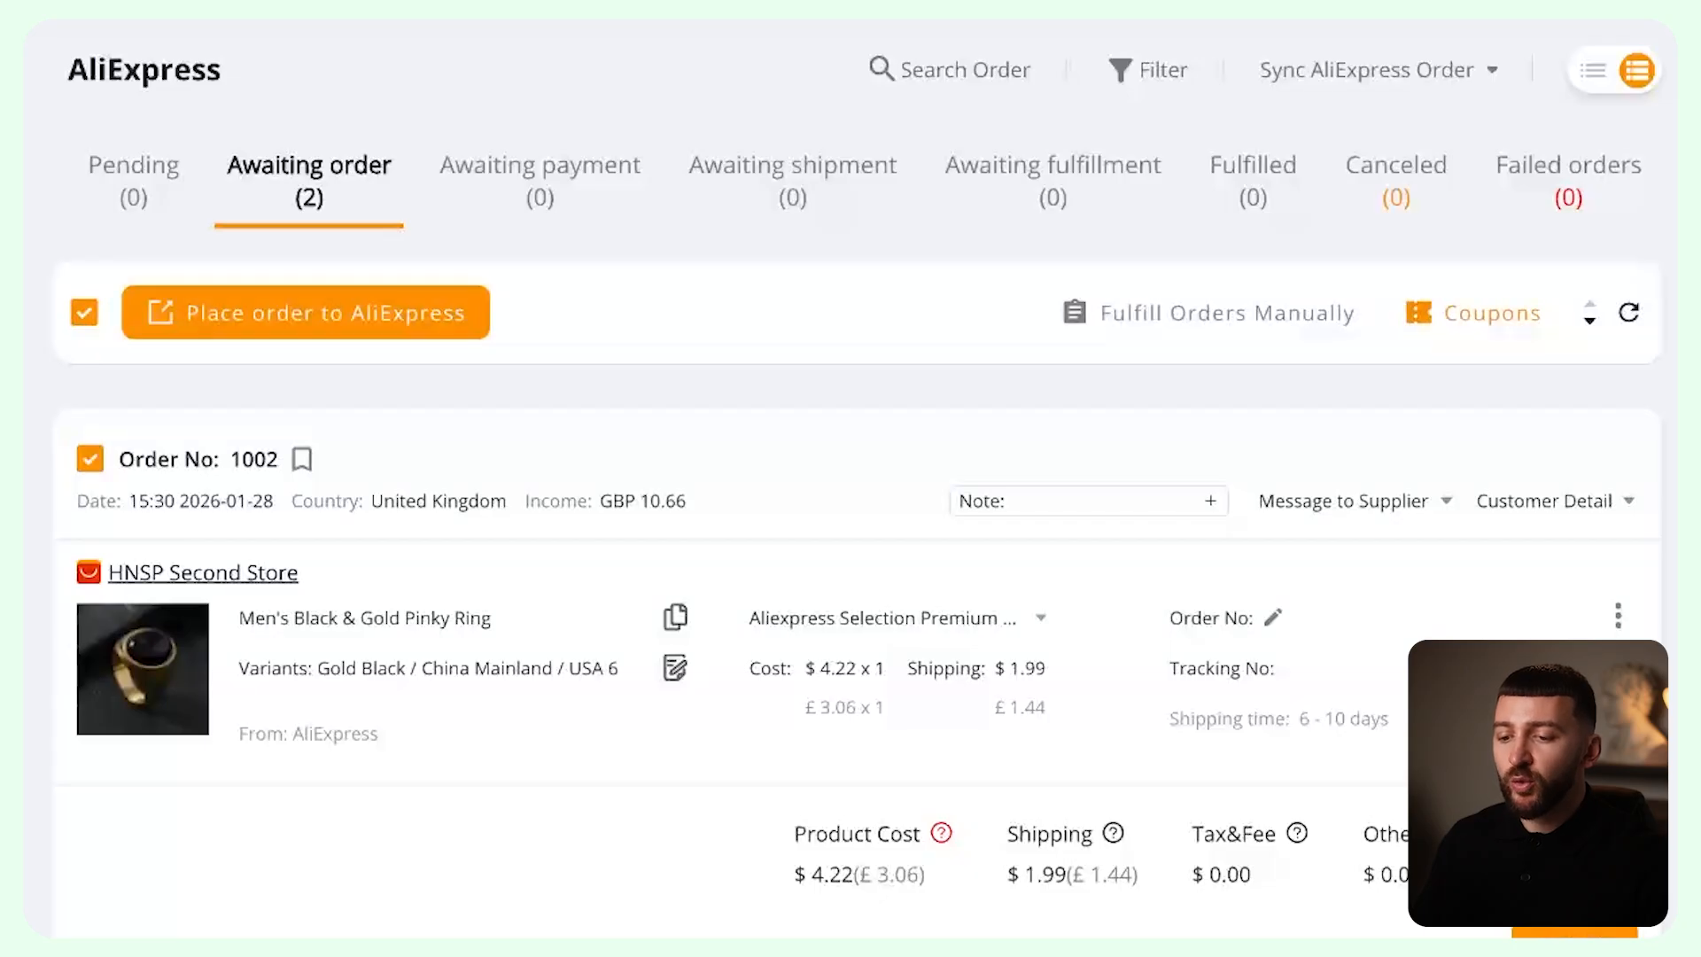
left_click(297, 330)
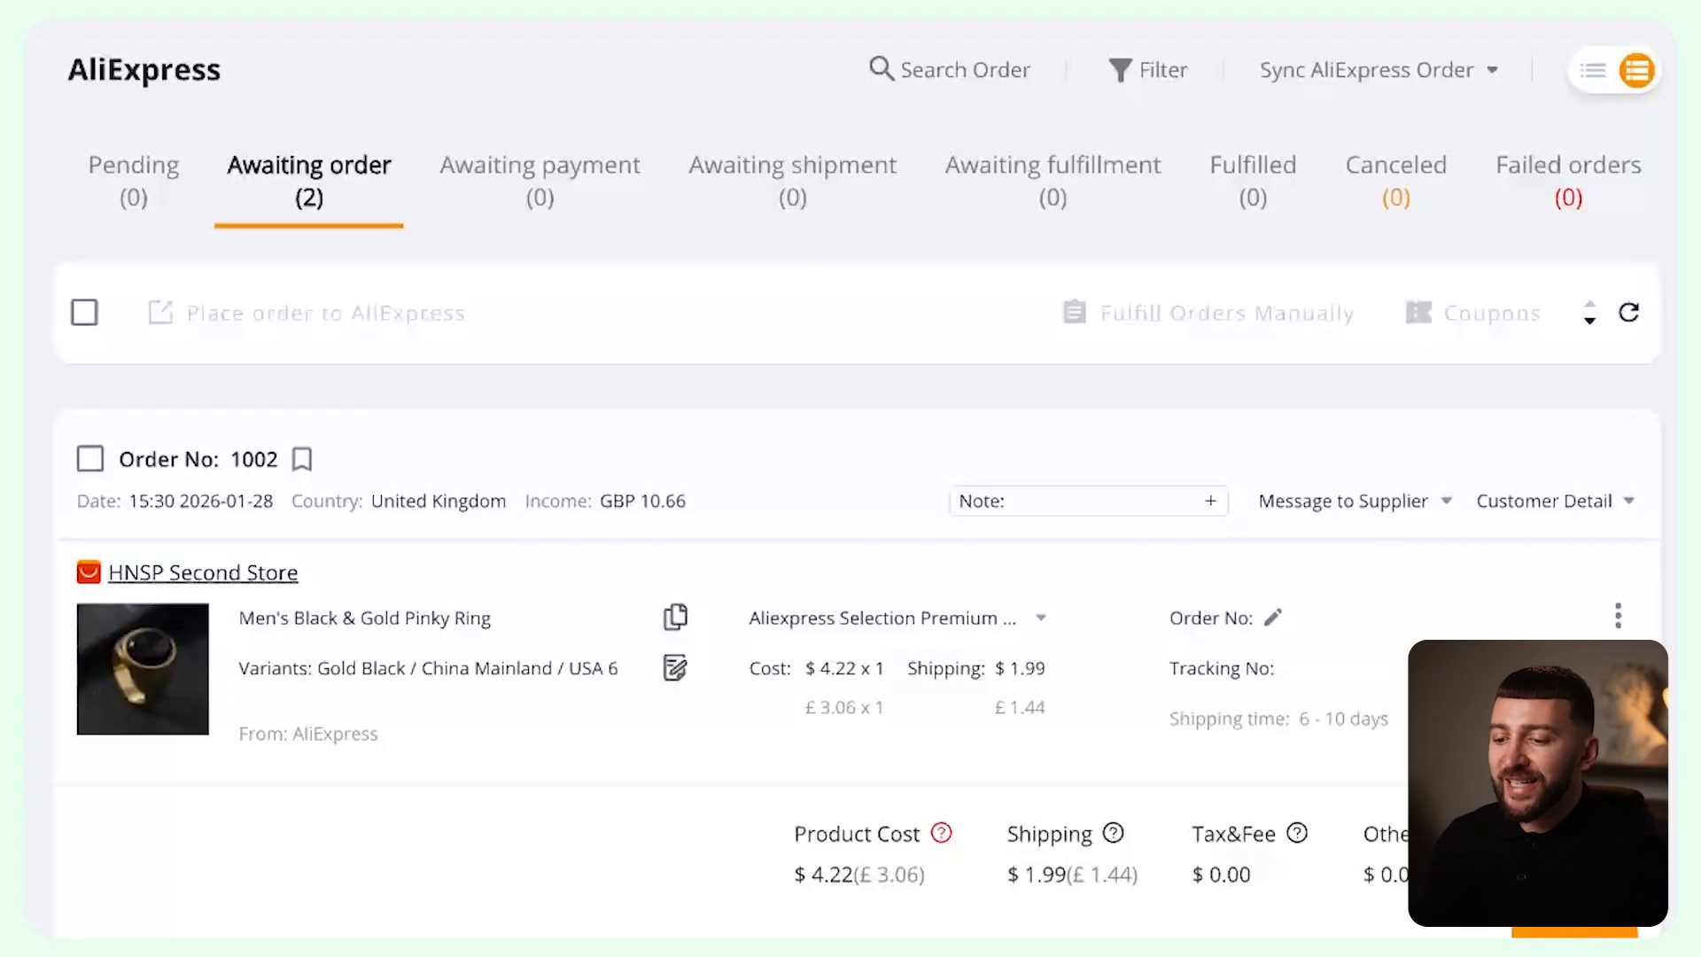
left_click(89, 458)
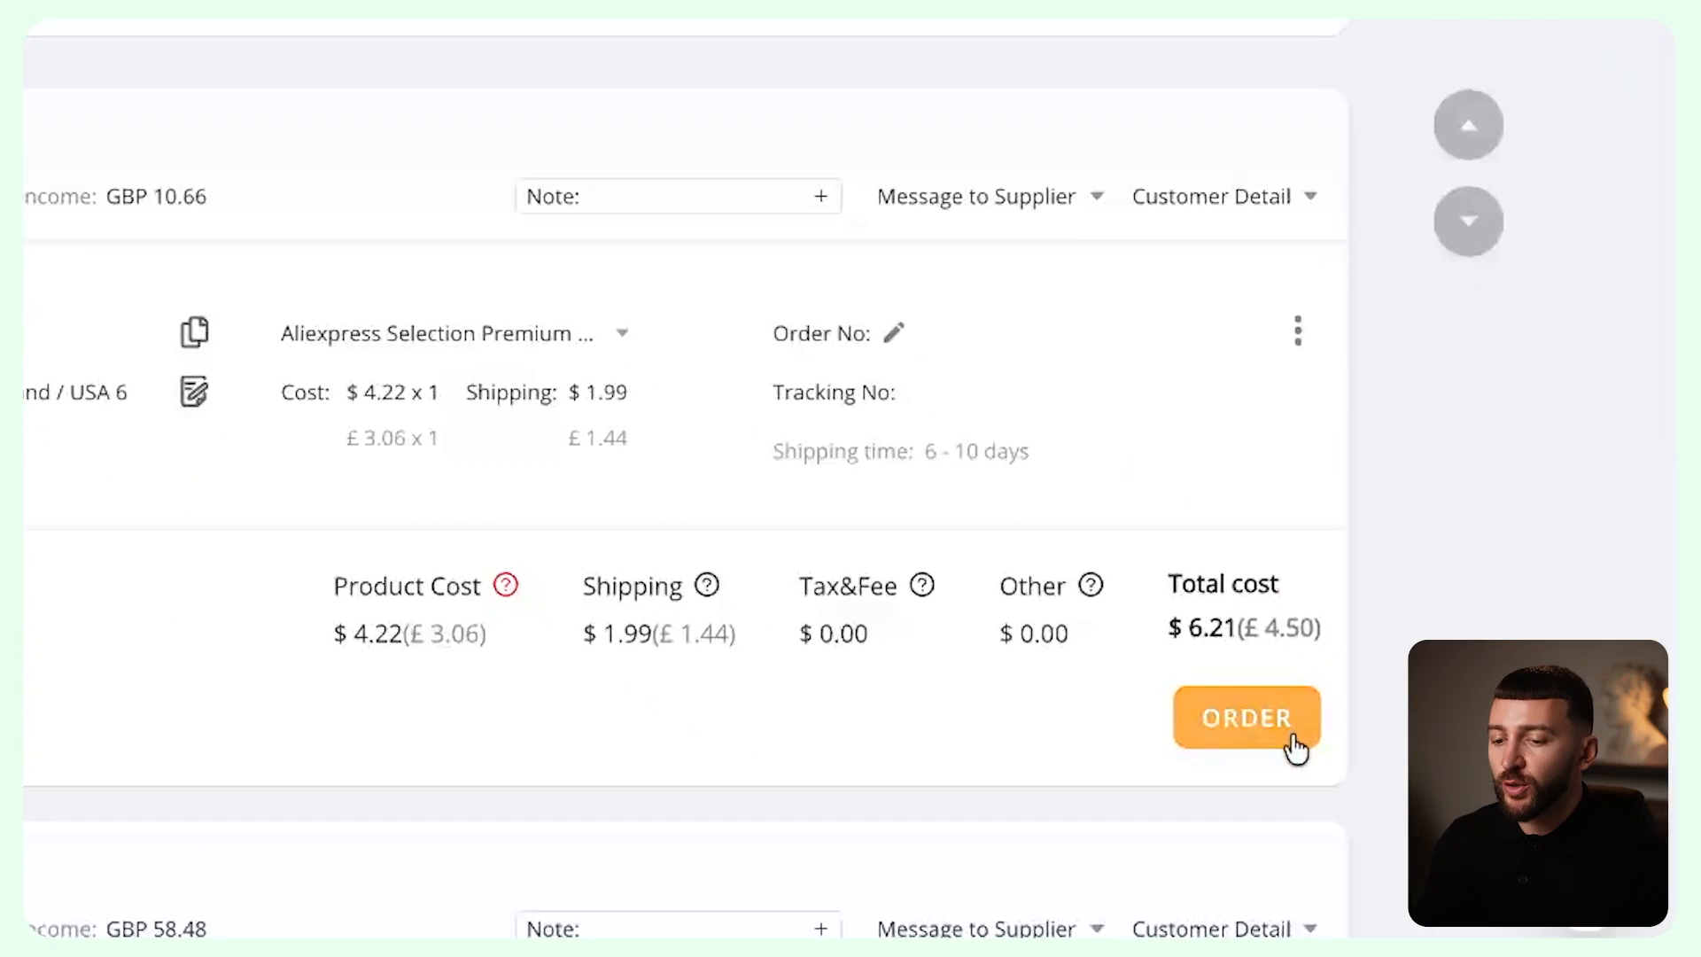
left_click(1294, 746)
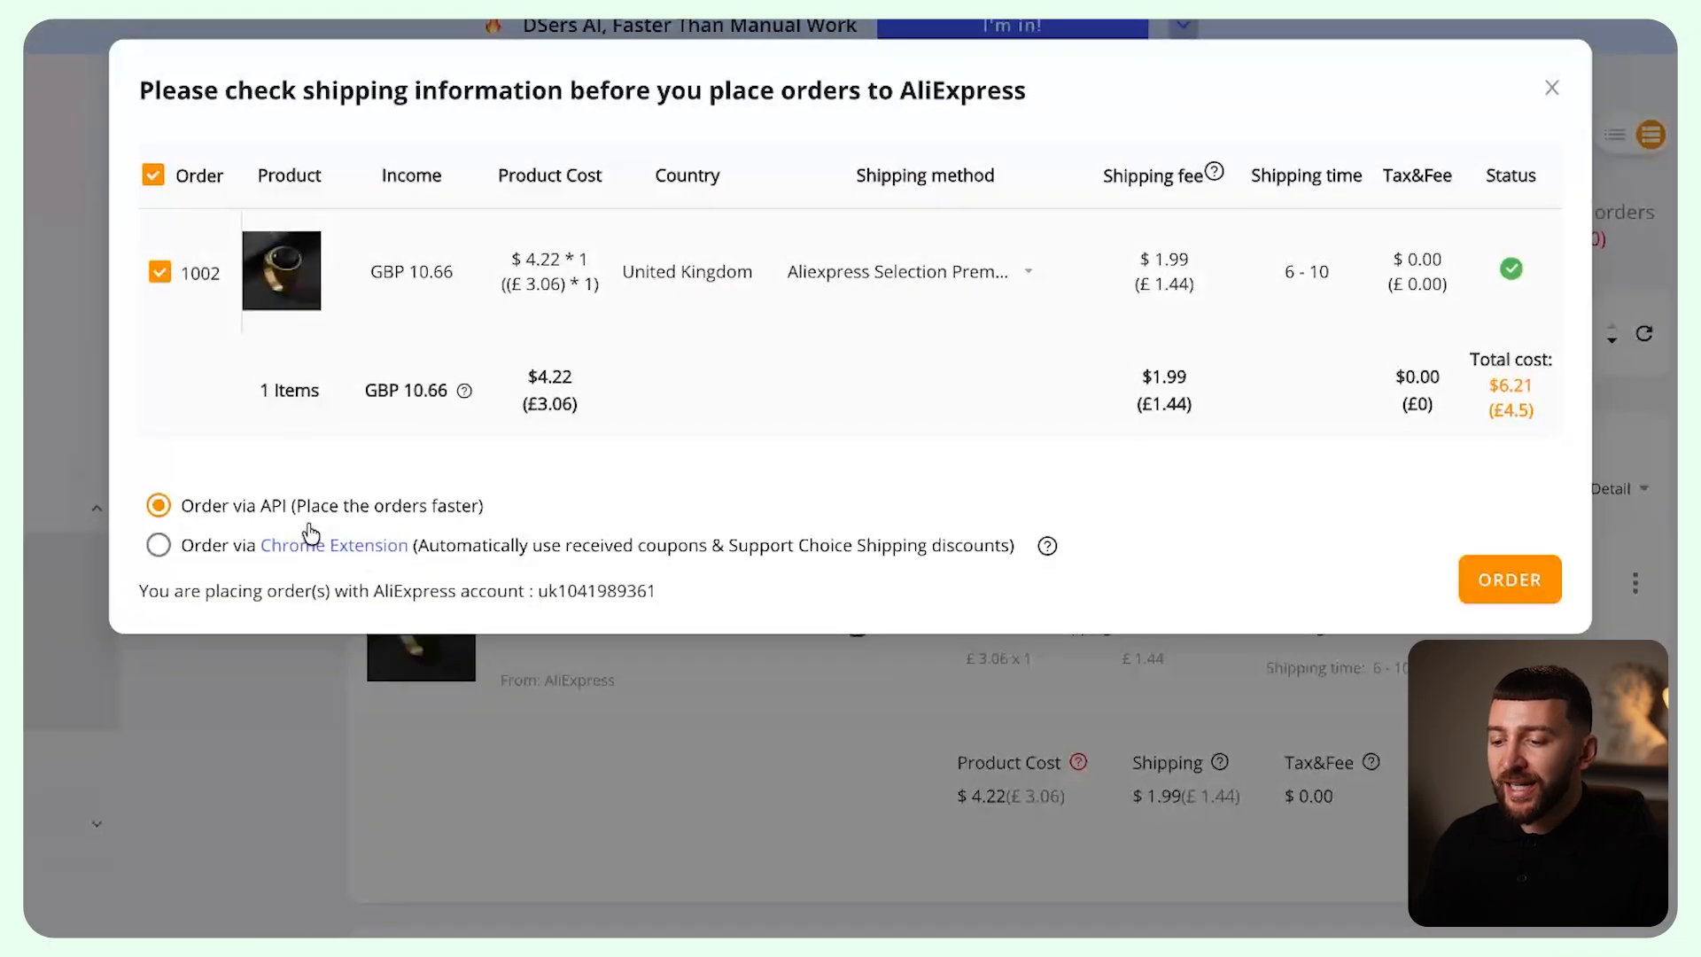
left_click(1512, 581)
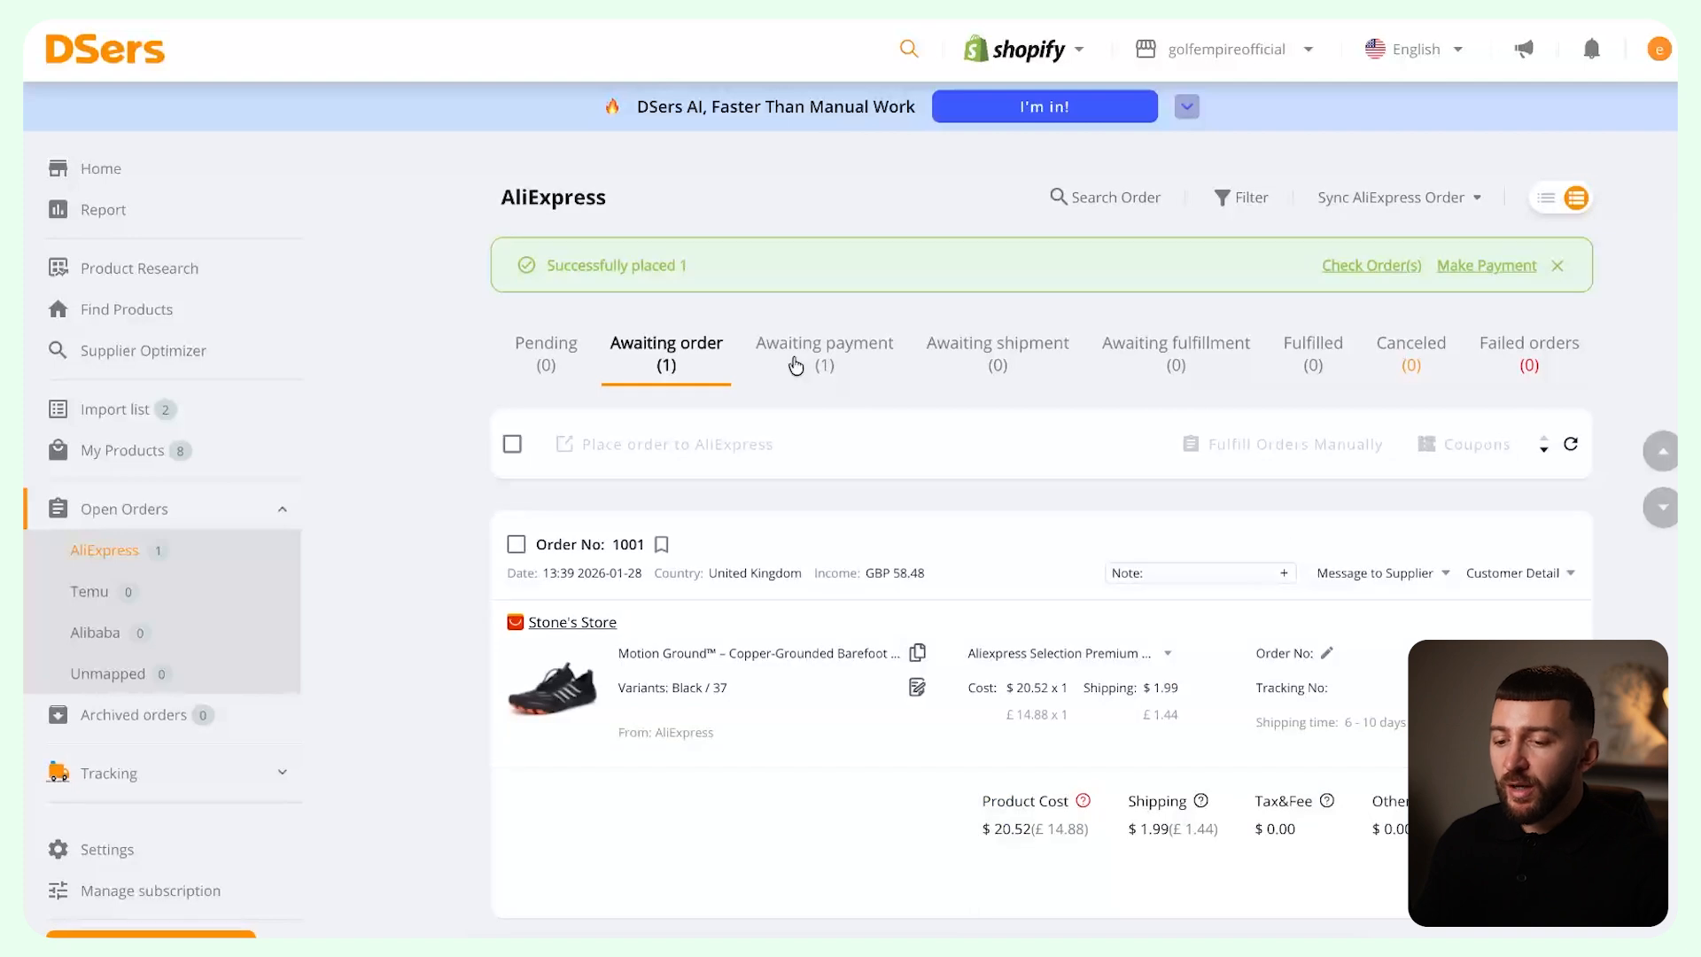
Select the pinky ring order among those awaiting payment and start its payment.
left_click(796, 365)
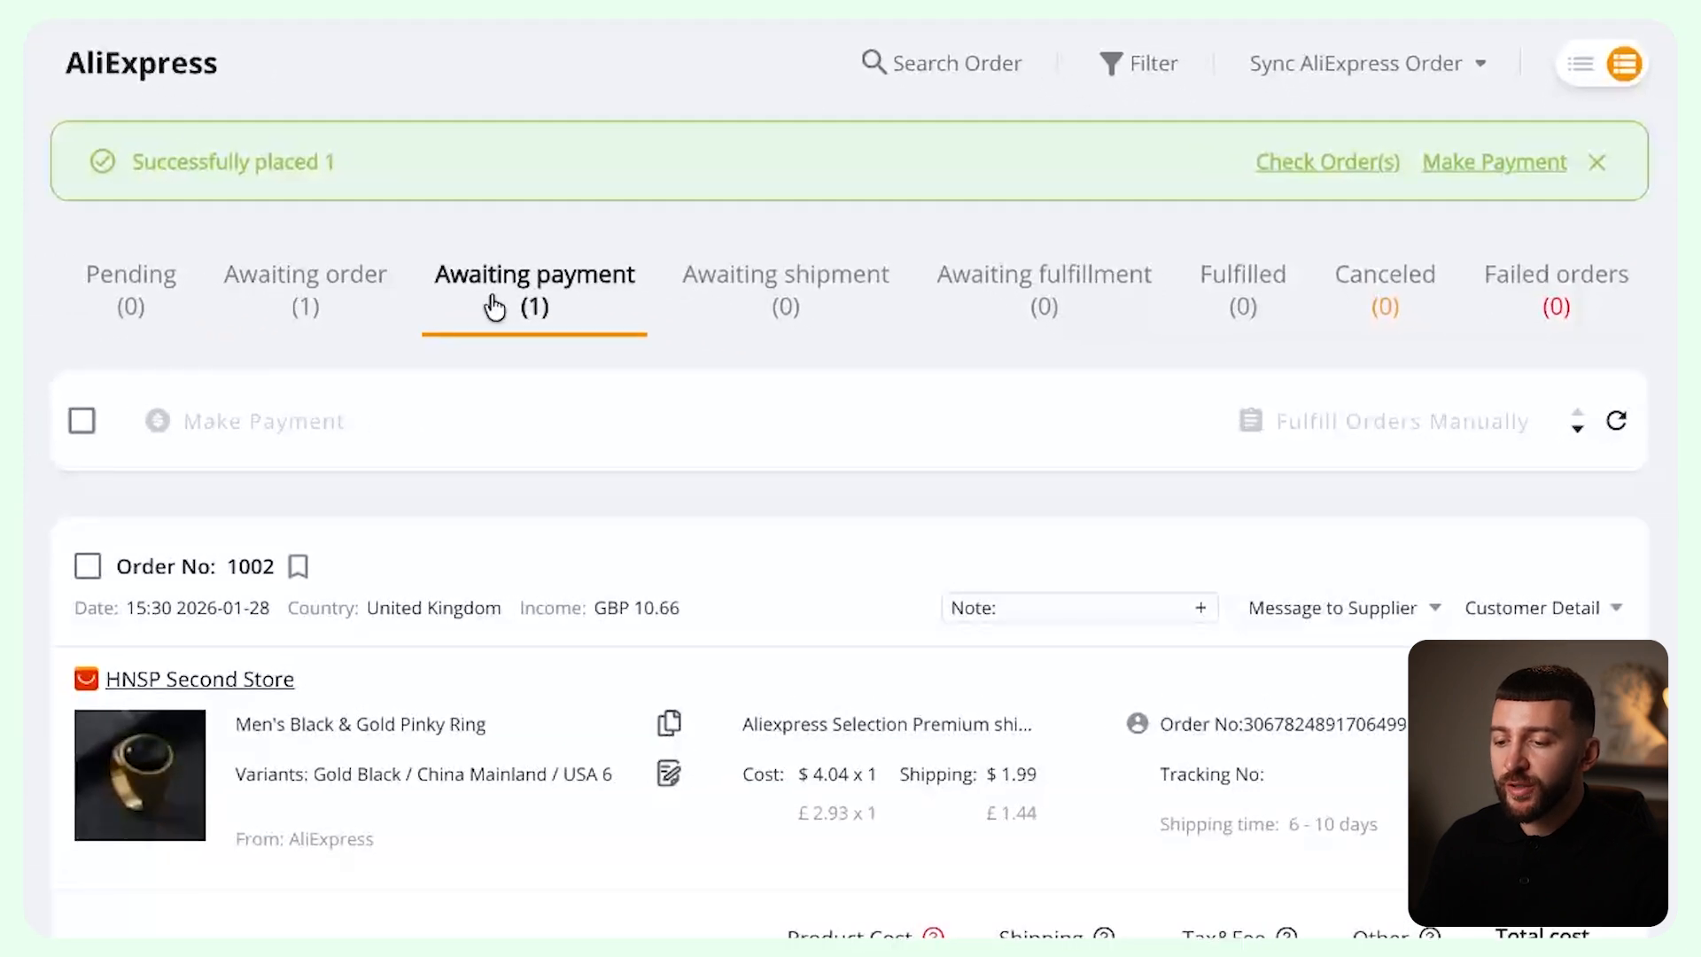
left_click(82, 421)
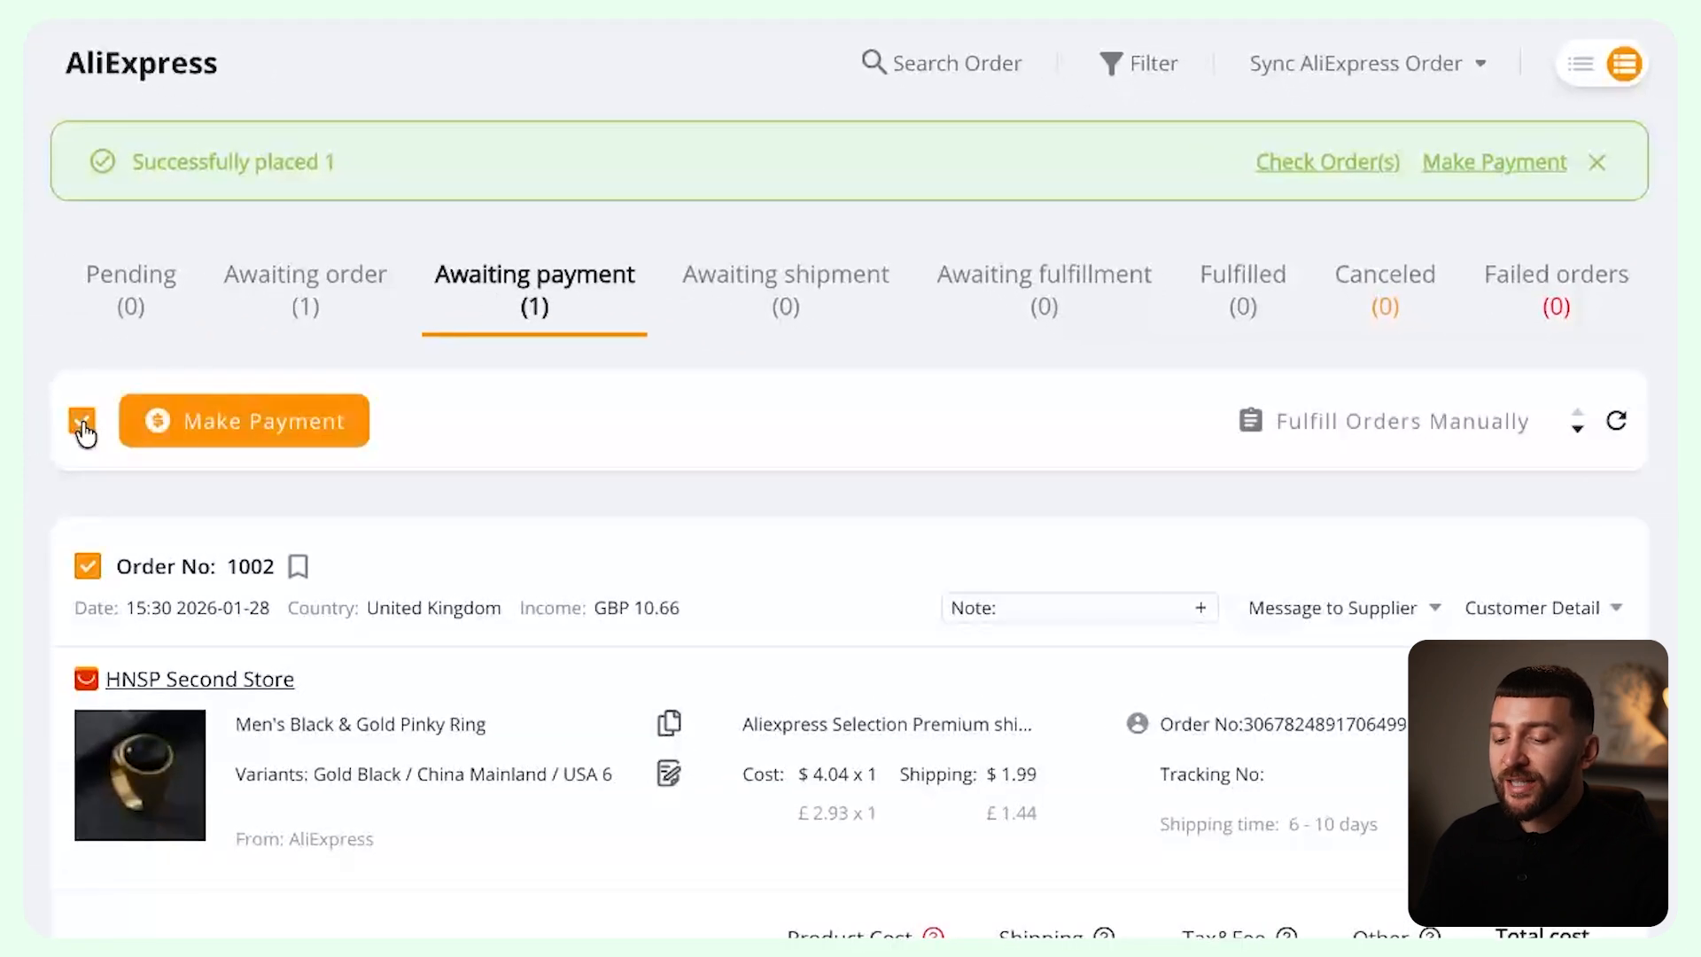
left_click(269, 433)
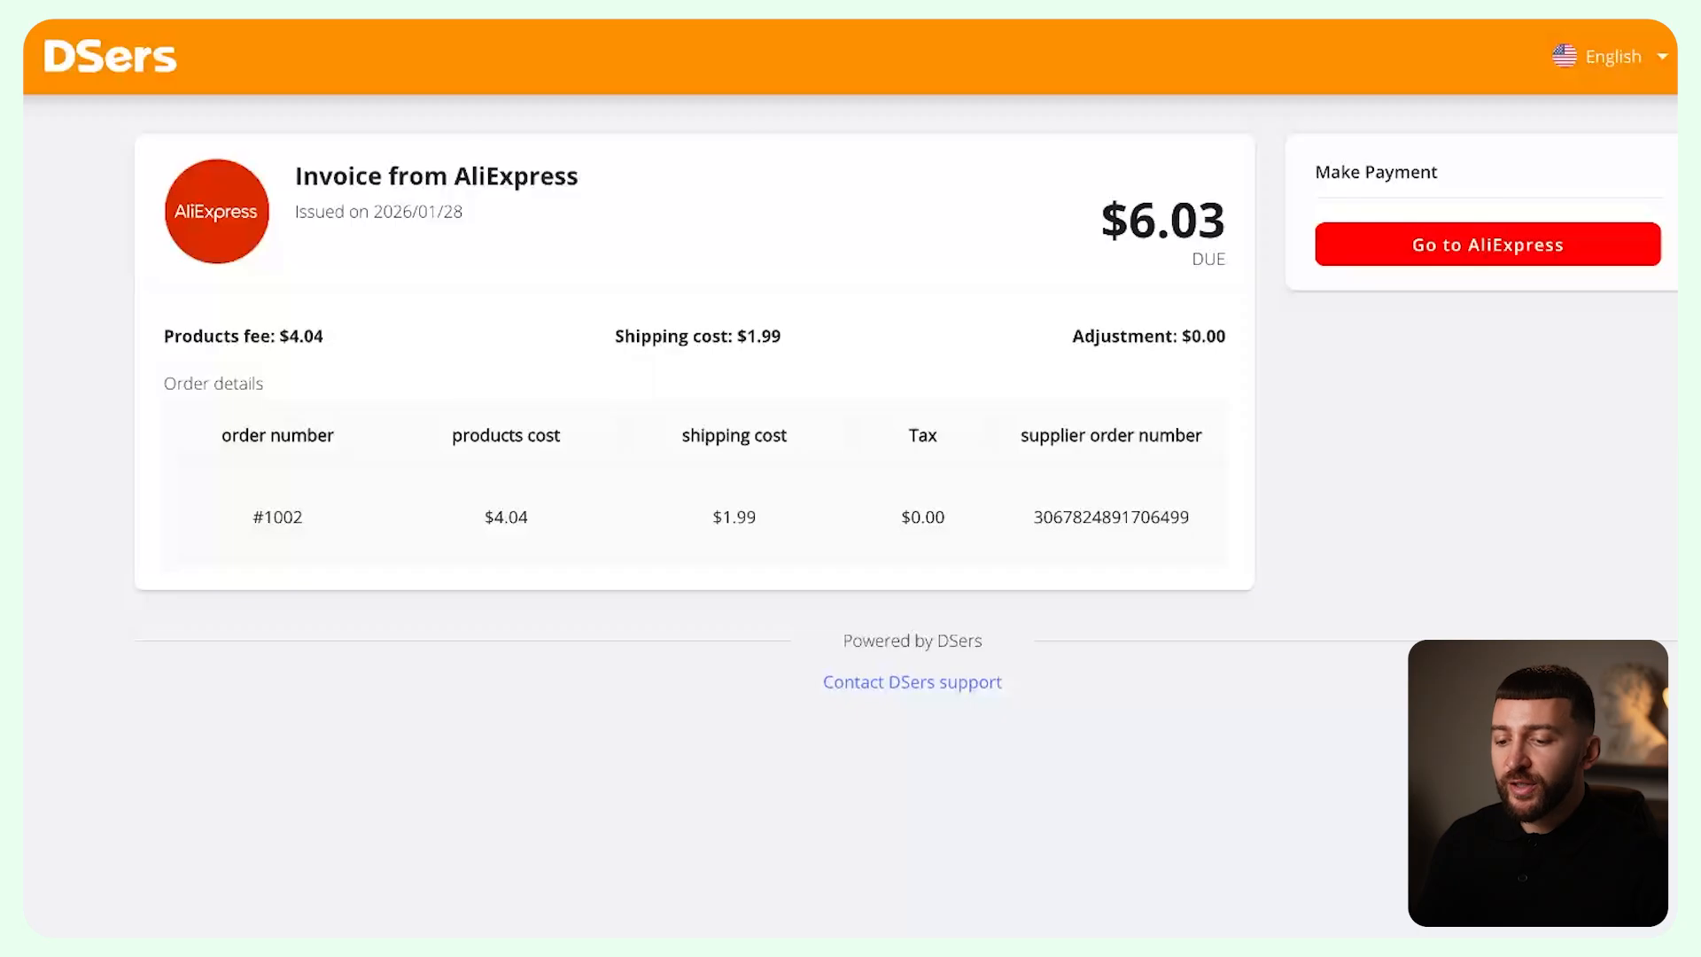
Go to AliExpress, select the unpaid ring order and pay for it with the chosen payment method.
left_click(1488, 257)
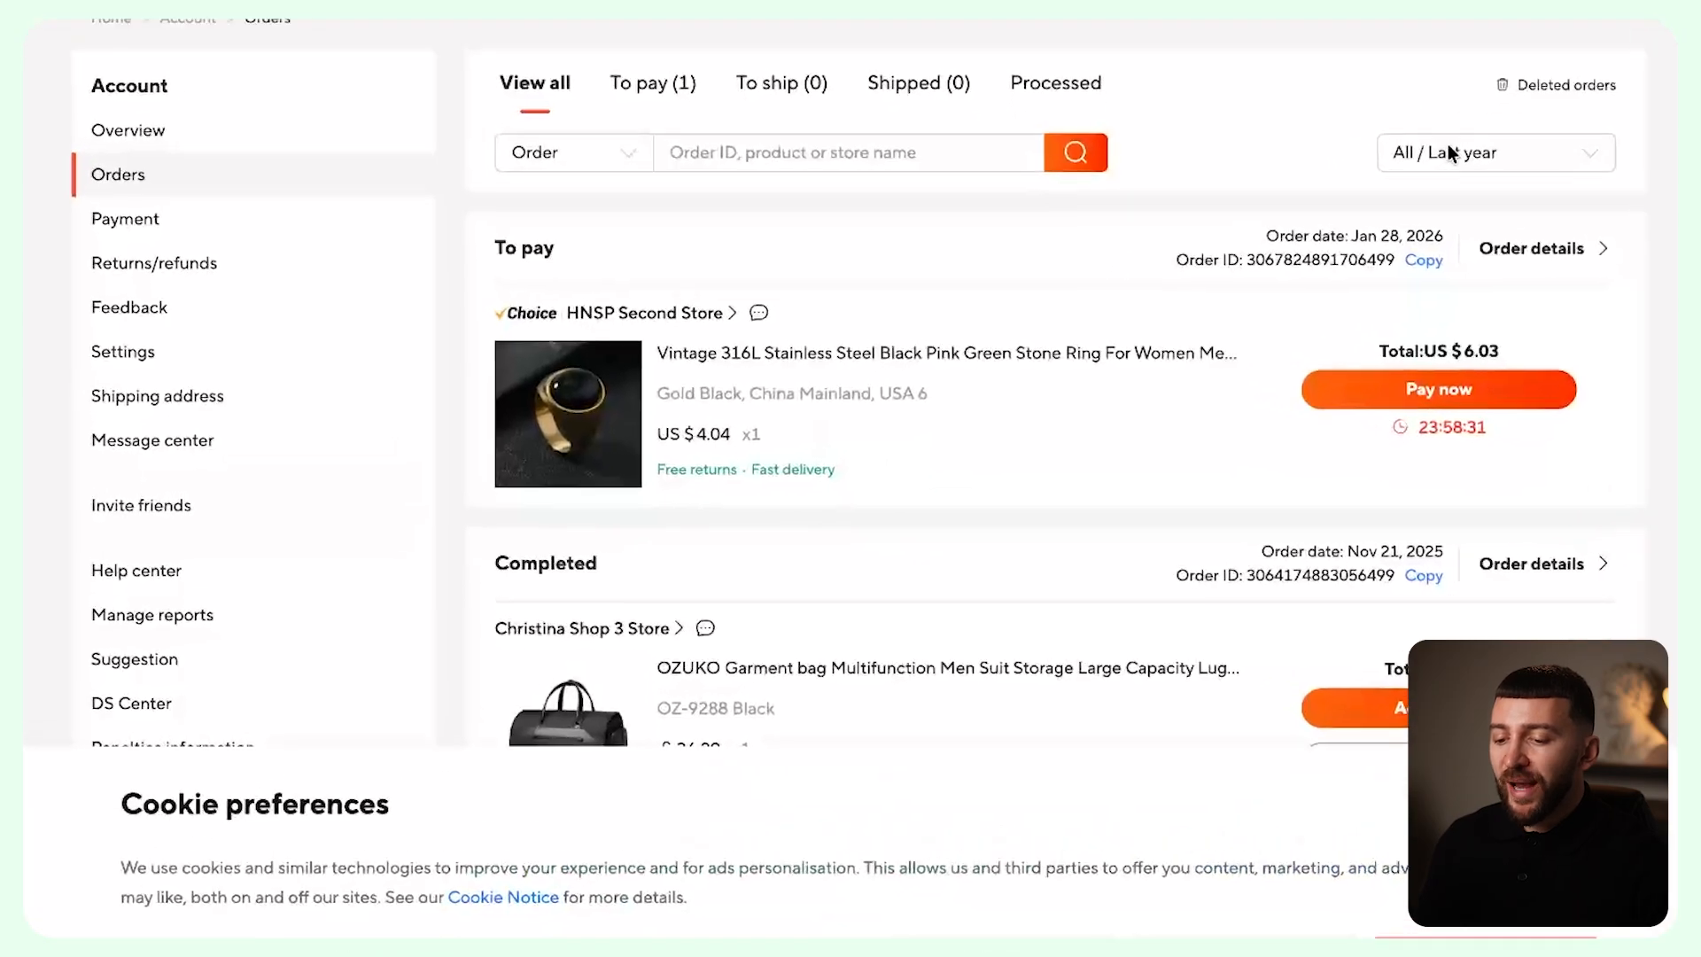
left_click(631, 66)
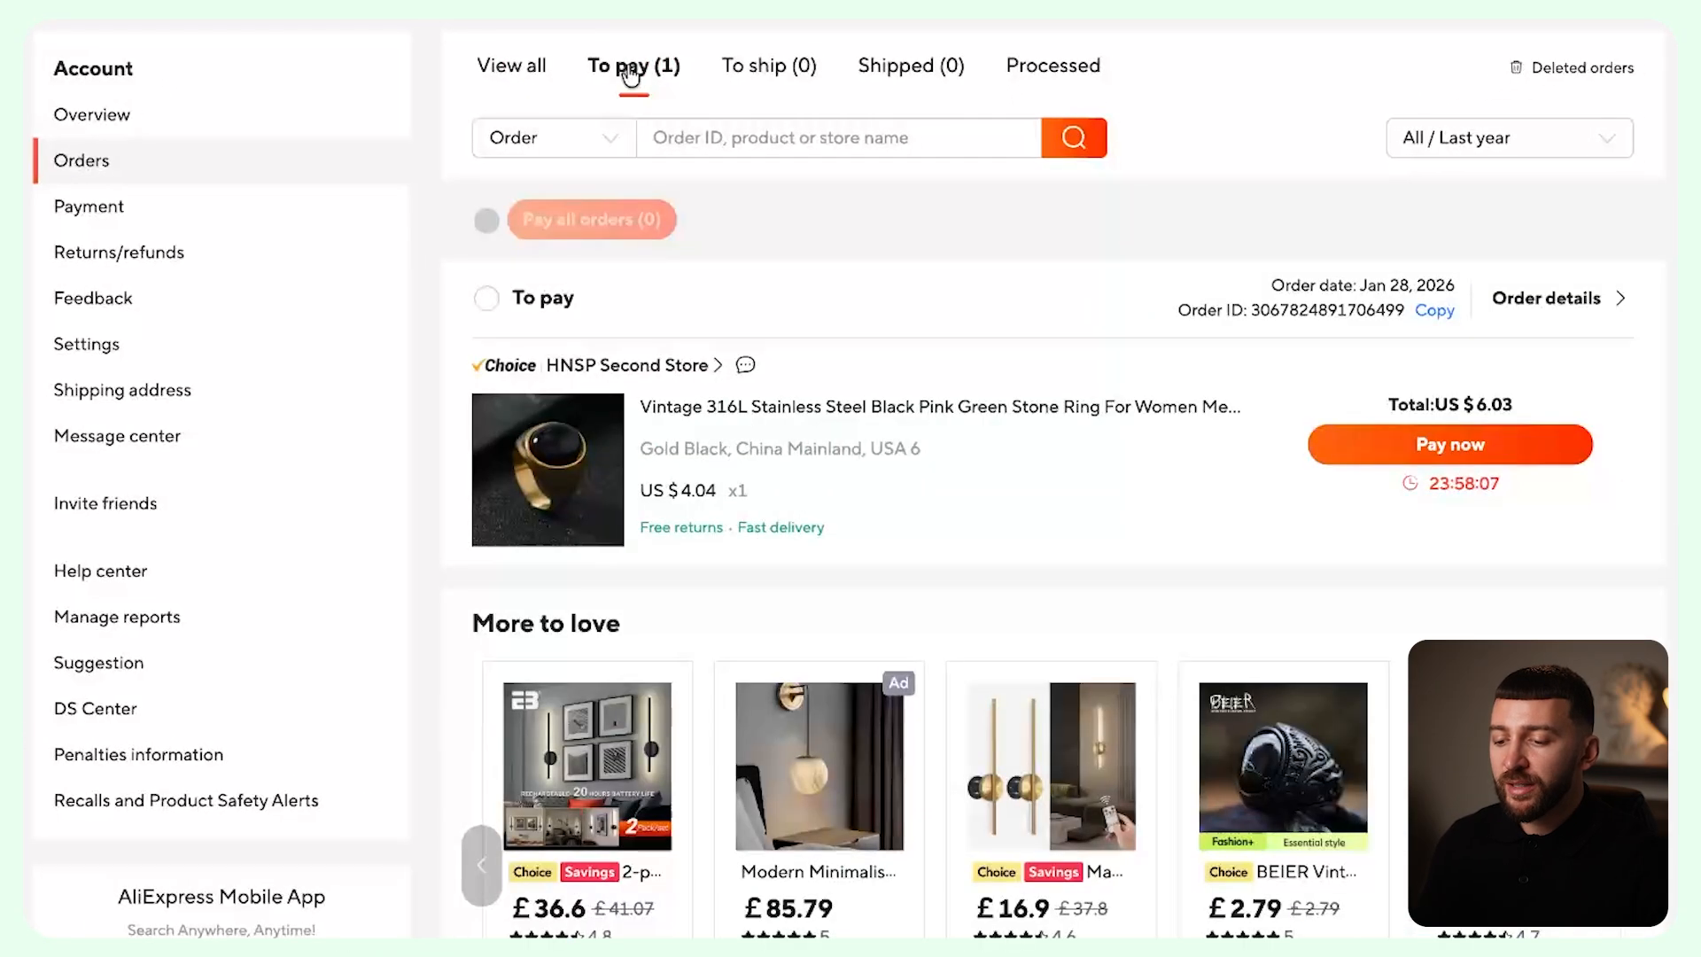
left_click(486, 296)
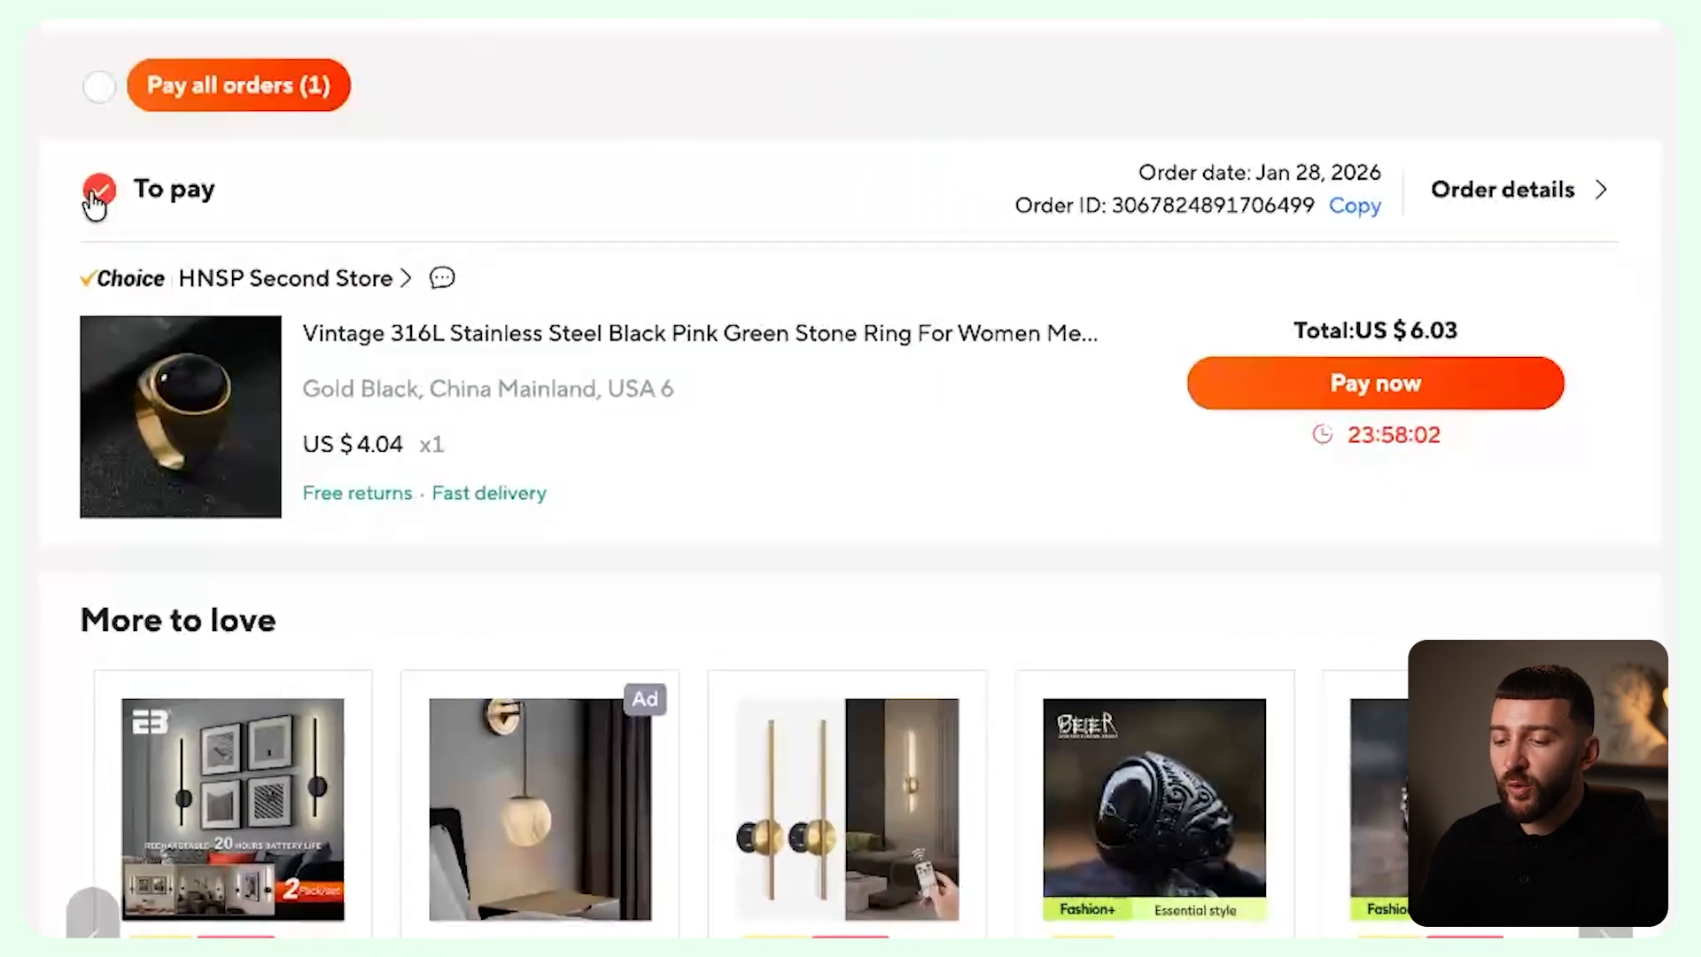
left_click(230, 107)
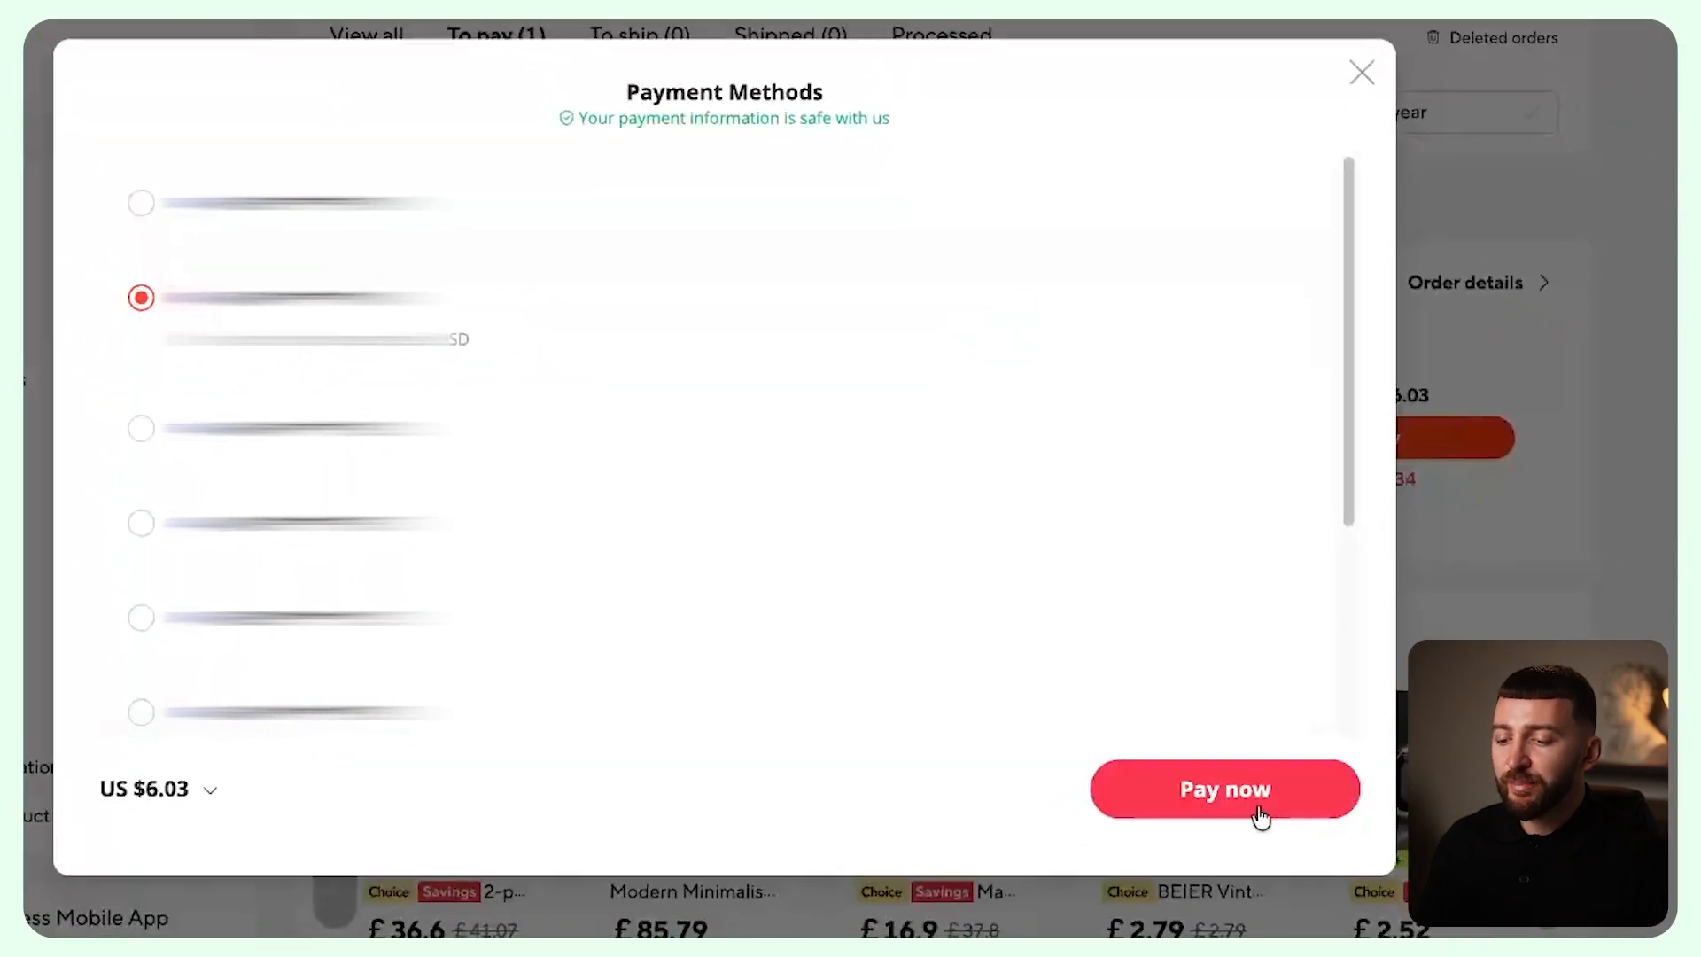
left_click(1260, 812)
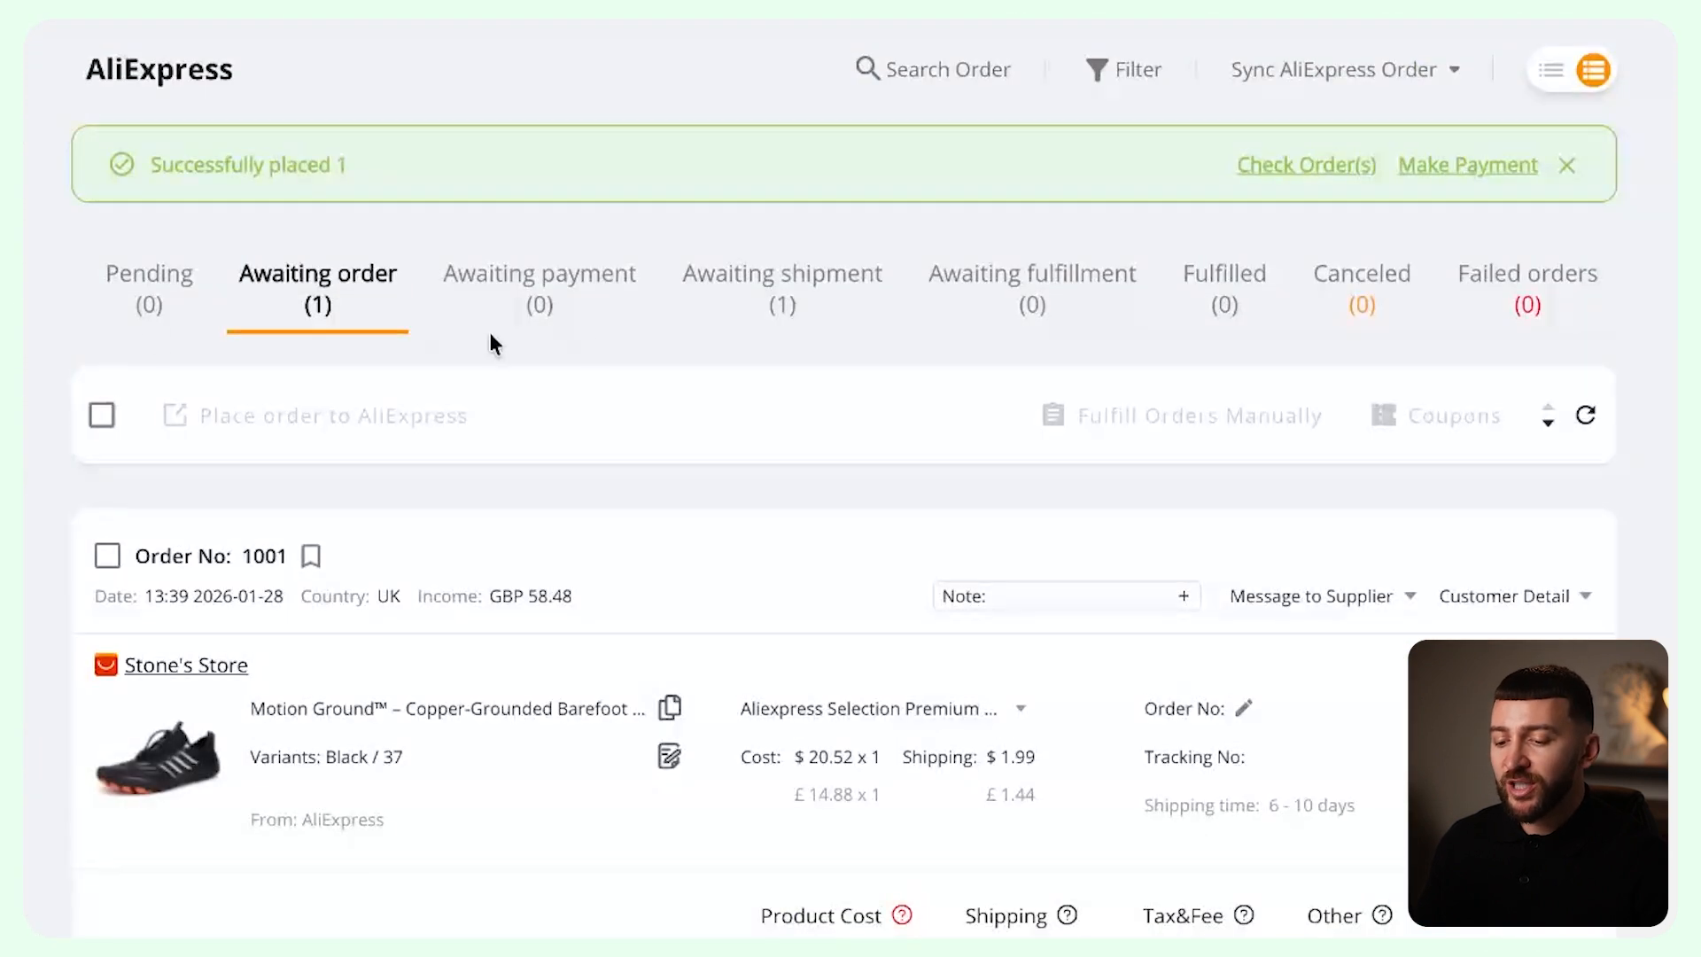
Check the DSers orders awaiting shipment and the fulfilled orders for the ring order's tracking number.
left_click(798, 312)
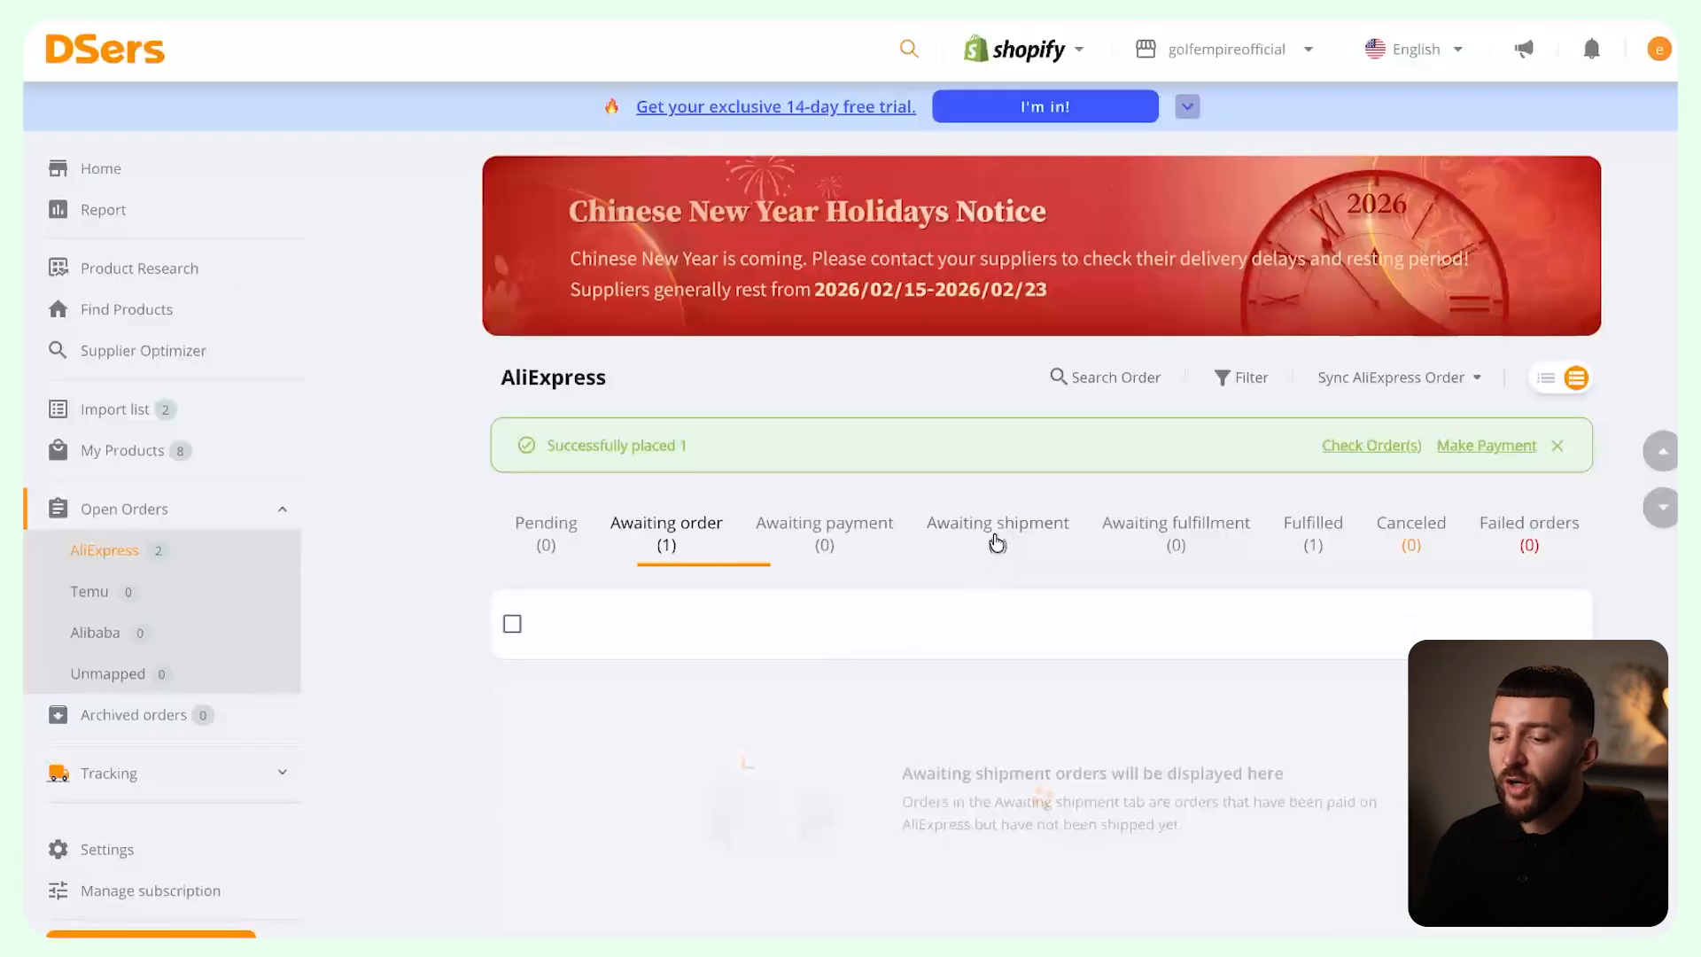
left_click(995, 539)
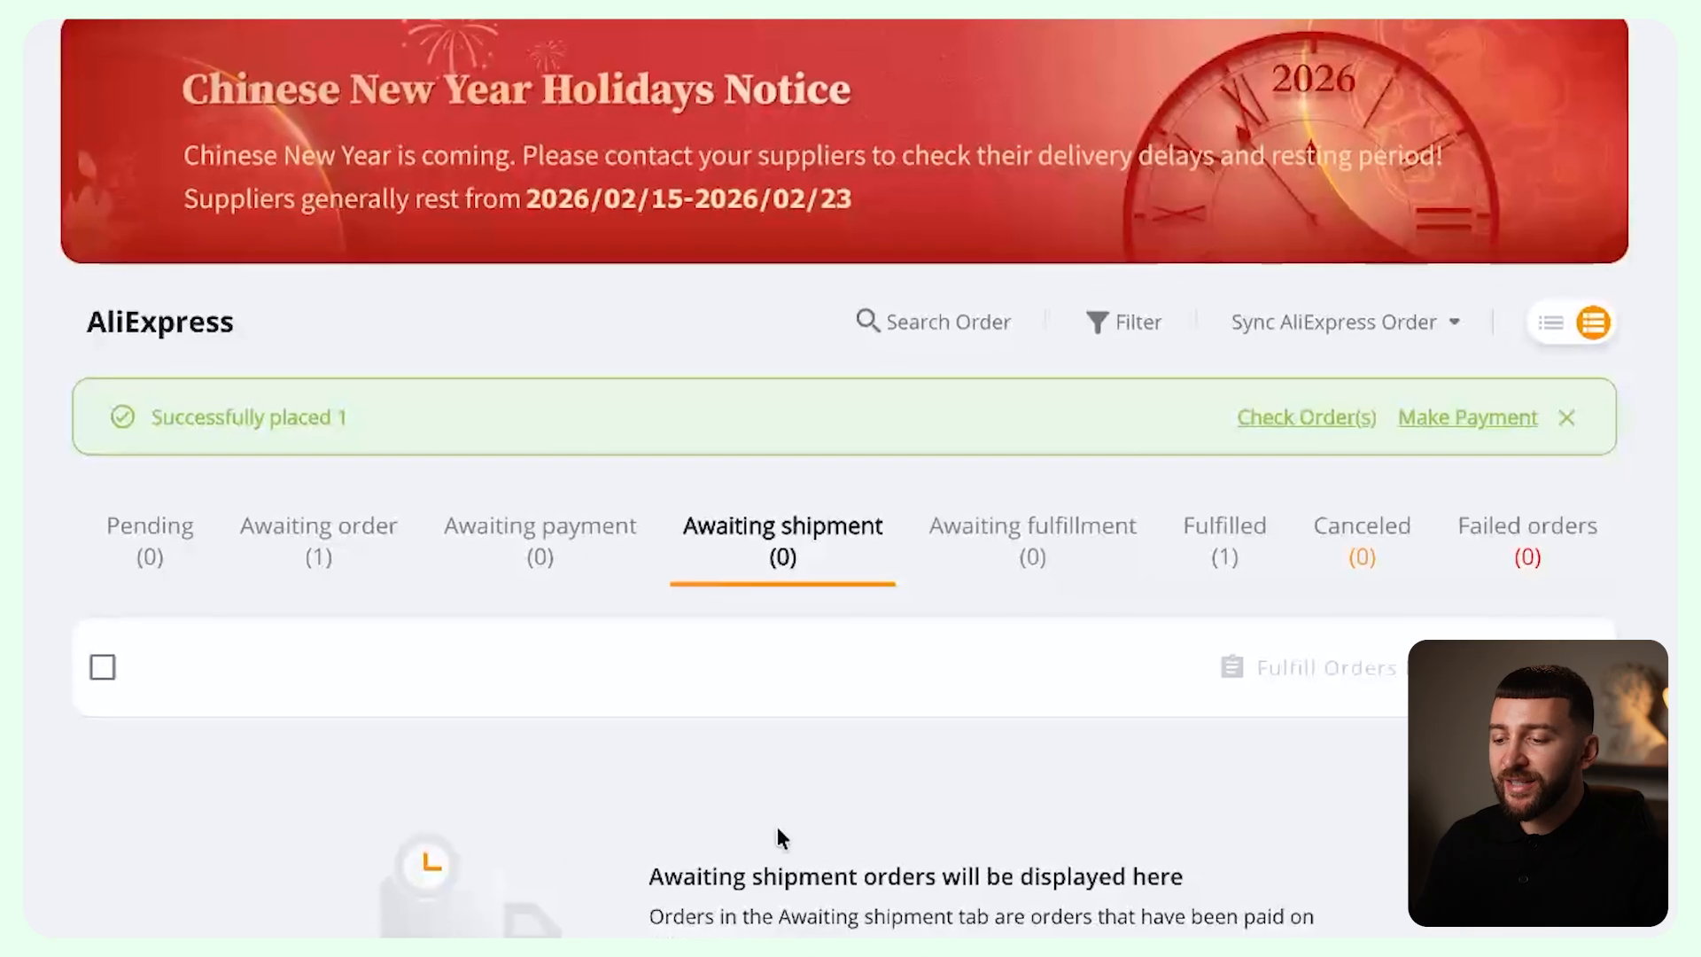
left_click(1225, 567)
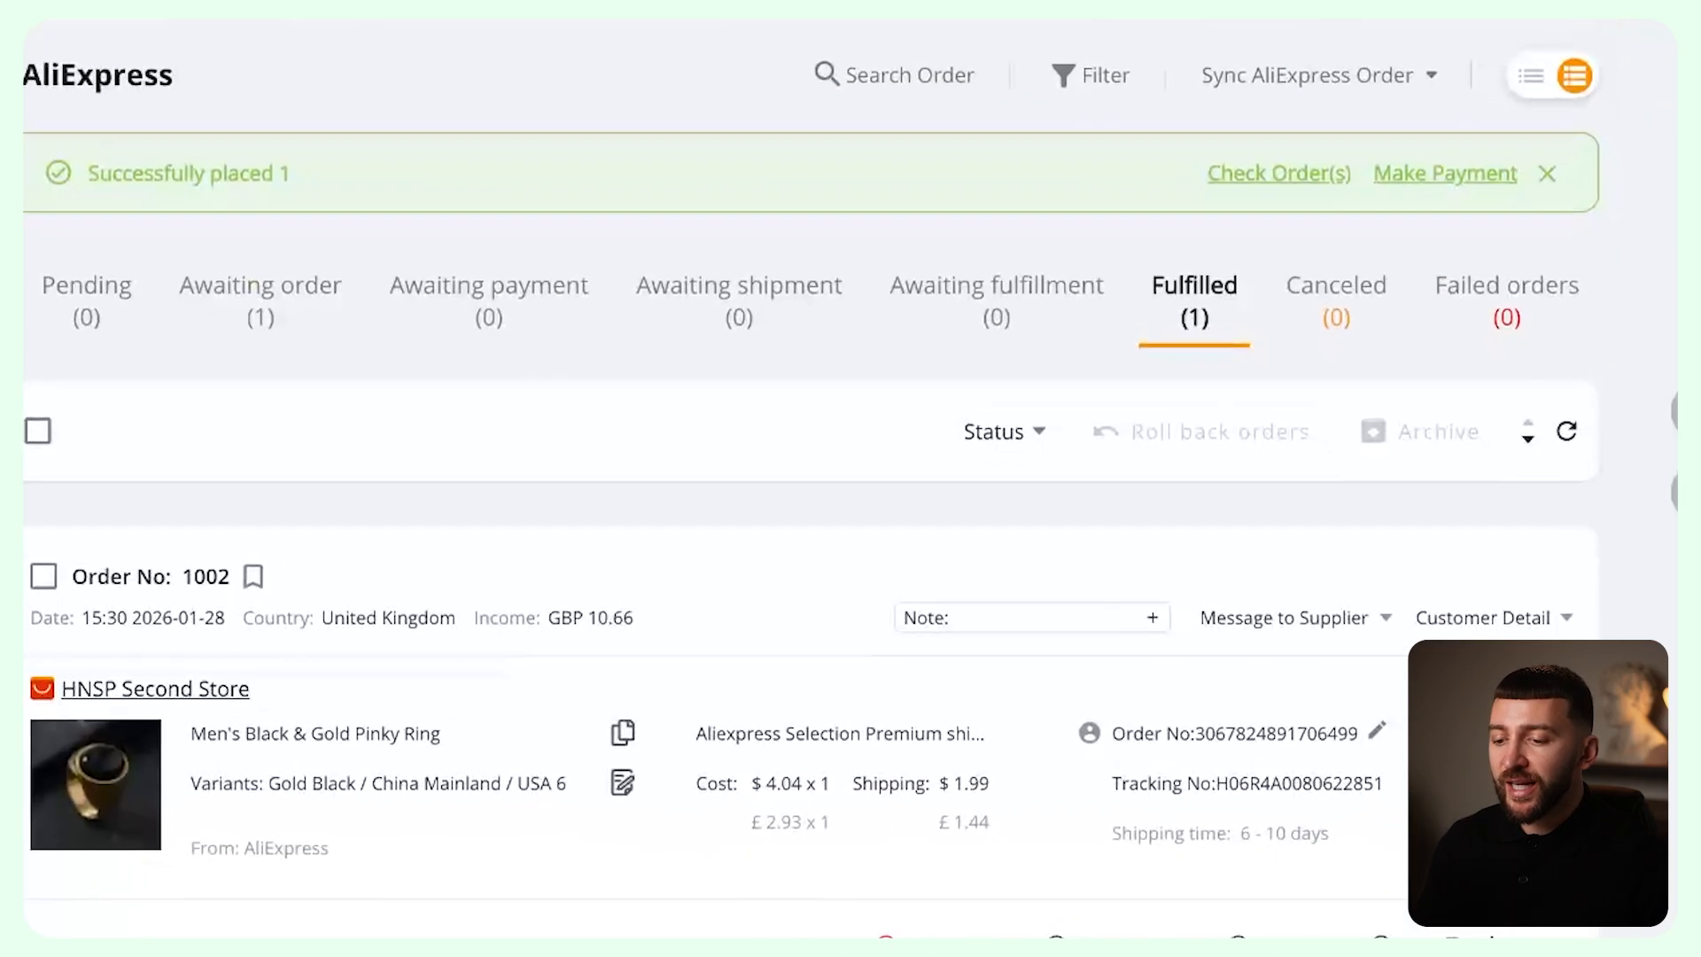
left_click_drag(1385, 786, 1111, 781)
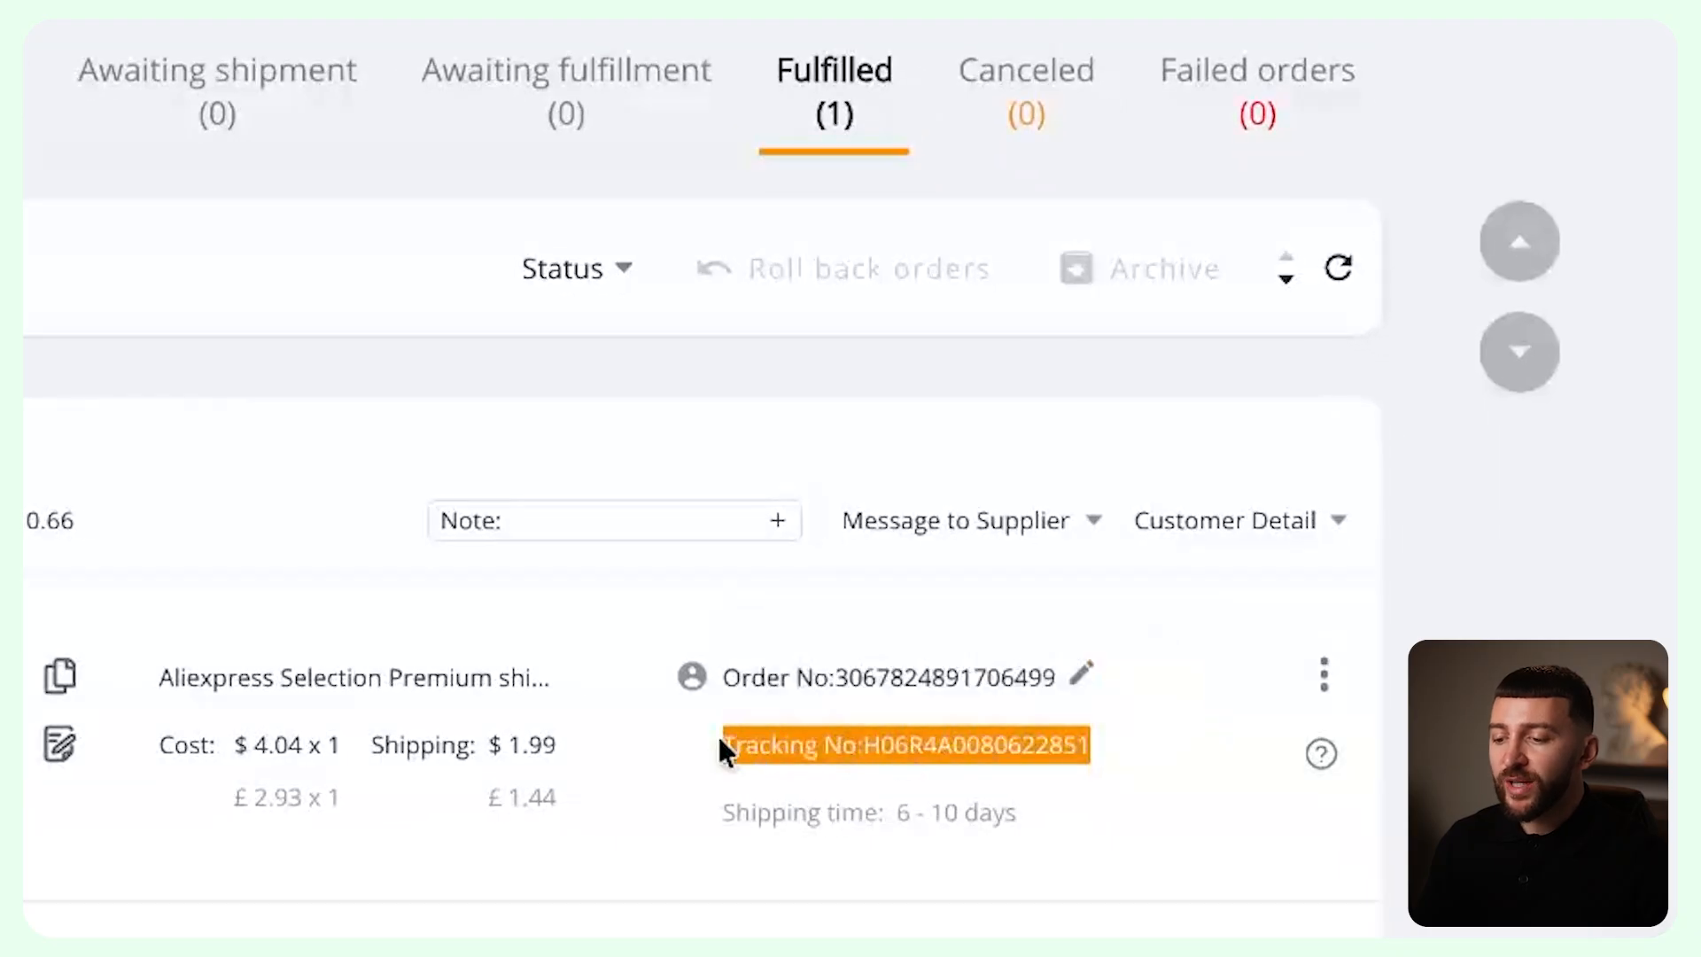
Switch to the Shopify orders and view the tracking details of the fulfilled order.
left_click(1449, 738)
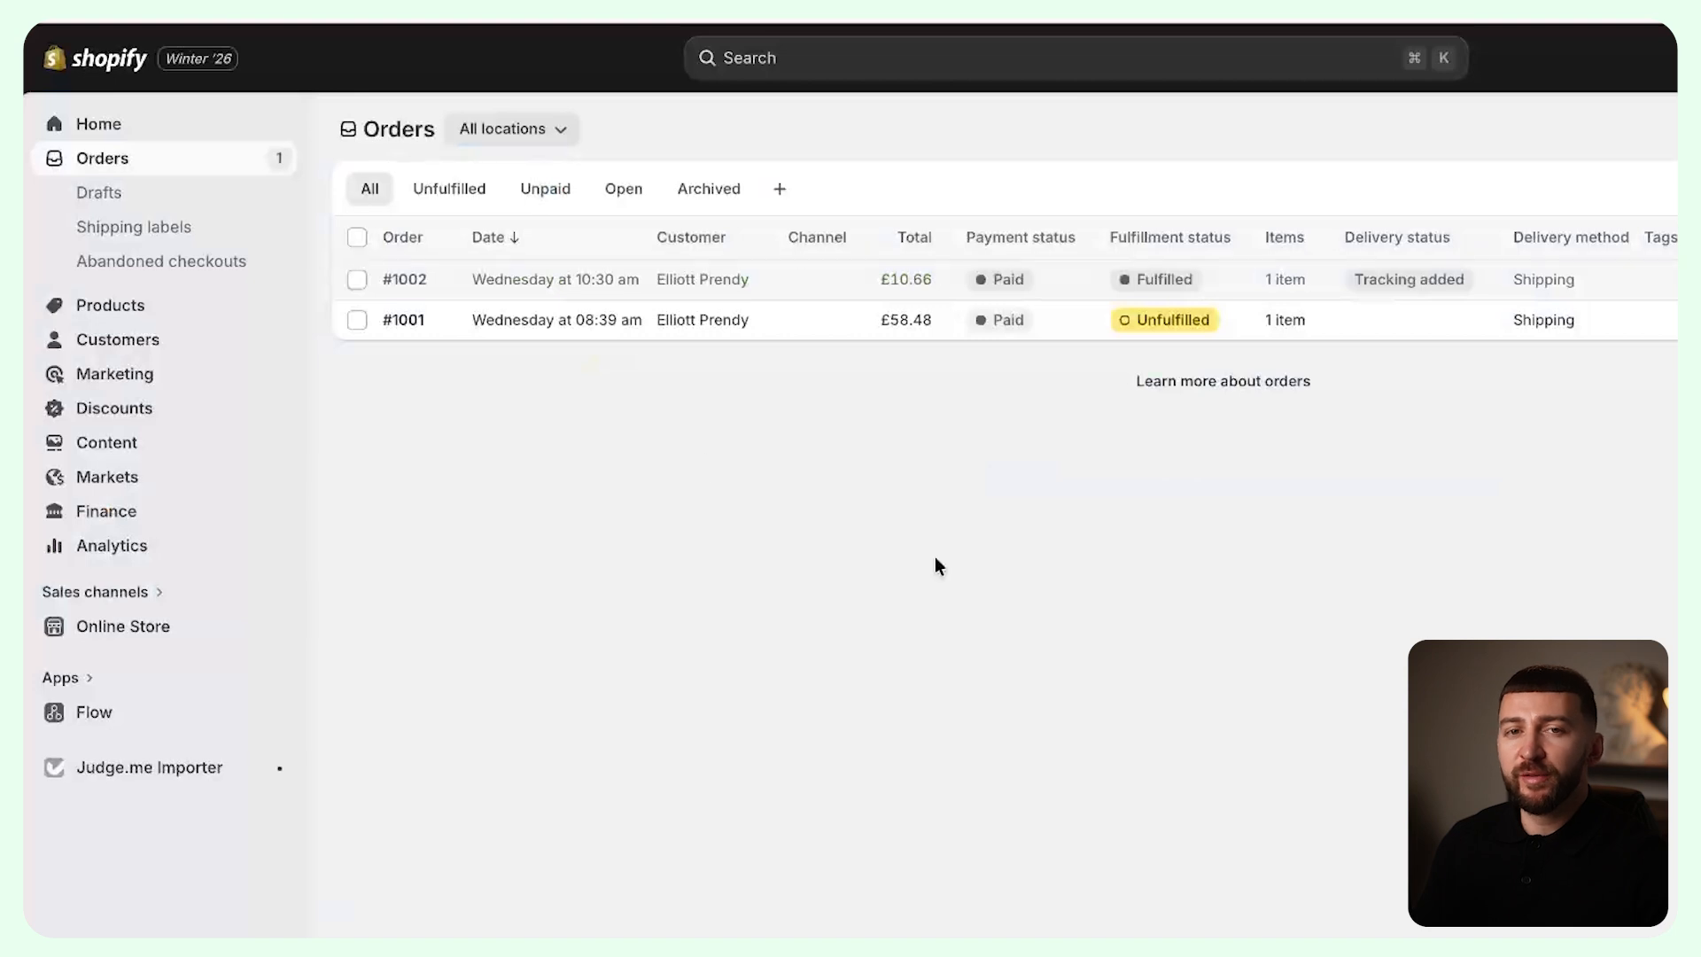
left_click(1422, 281)
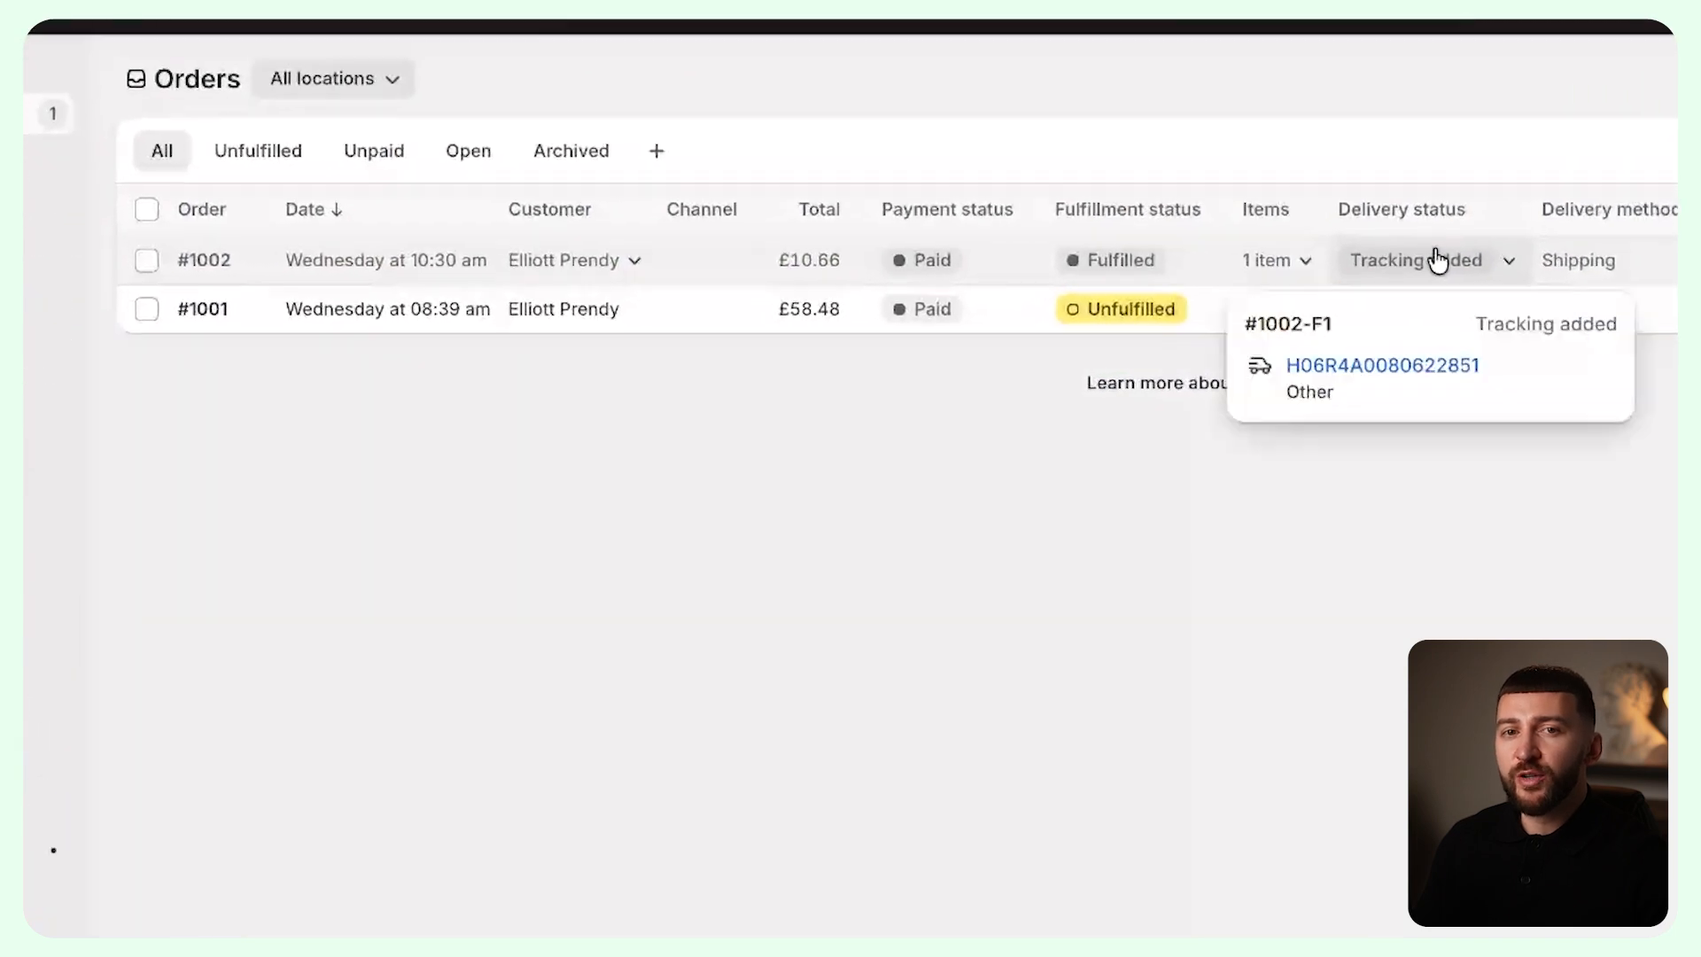